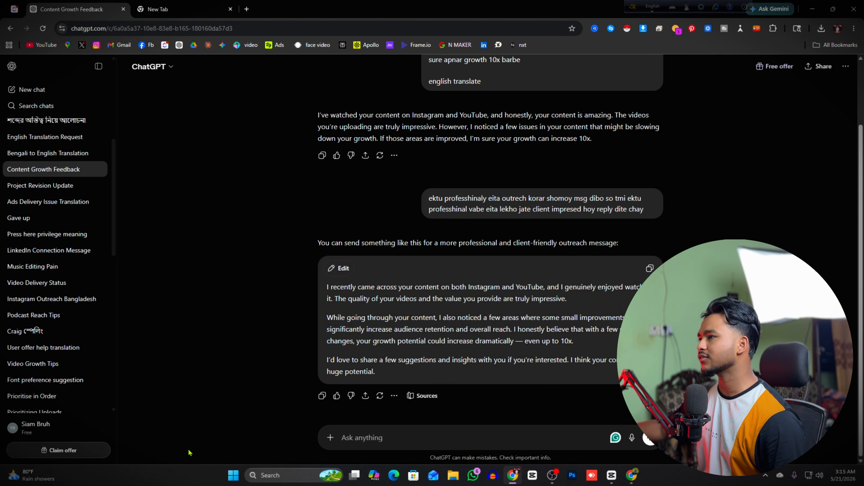
Step: Close the ChatGPT conversation tab and search Google for "free website"
left_click(550, 480)
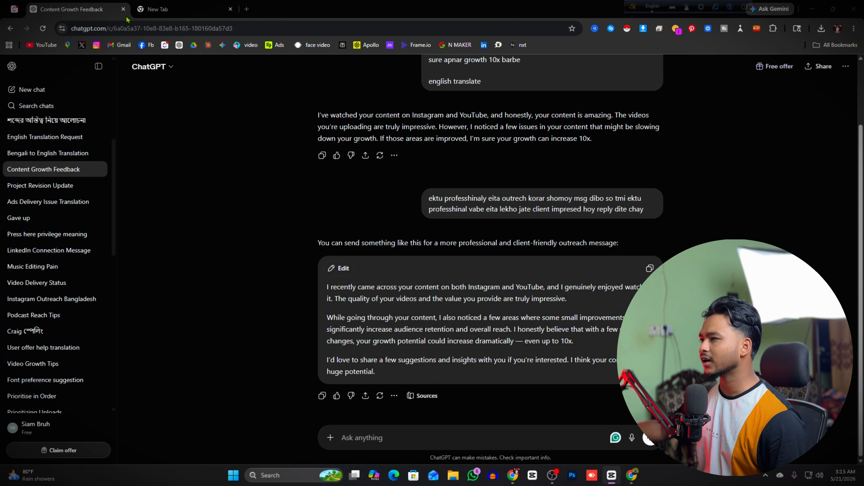
left_click(123, 10)
left_click(92, 29)
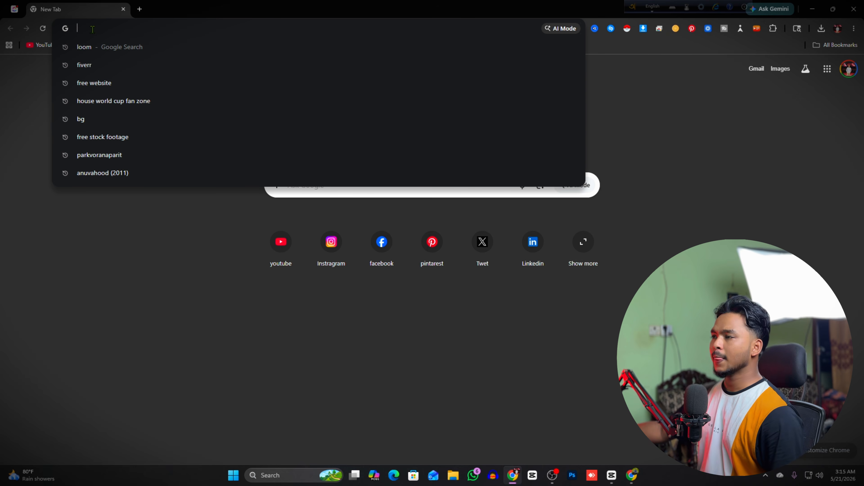
left_click(131, 304)
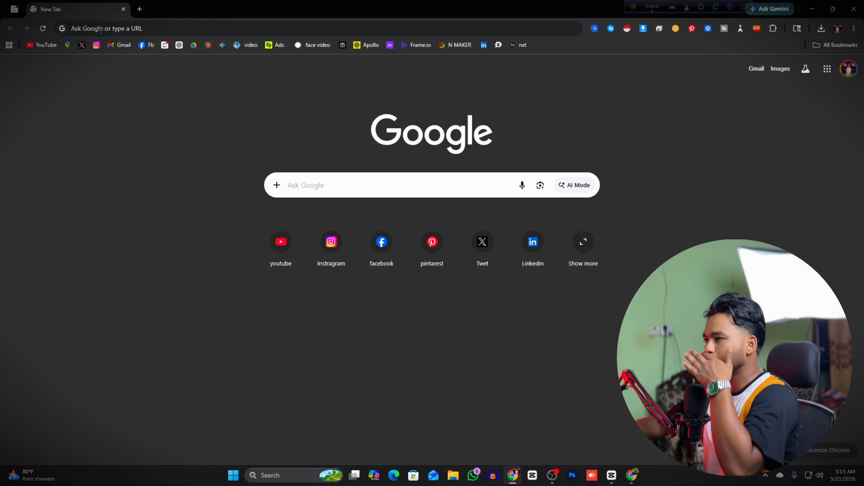
left_click(100, 30)
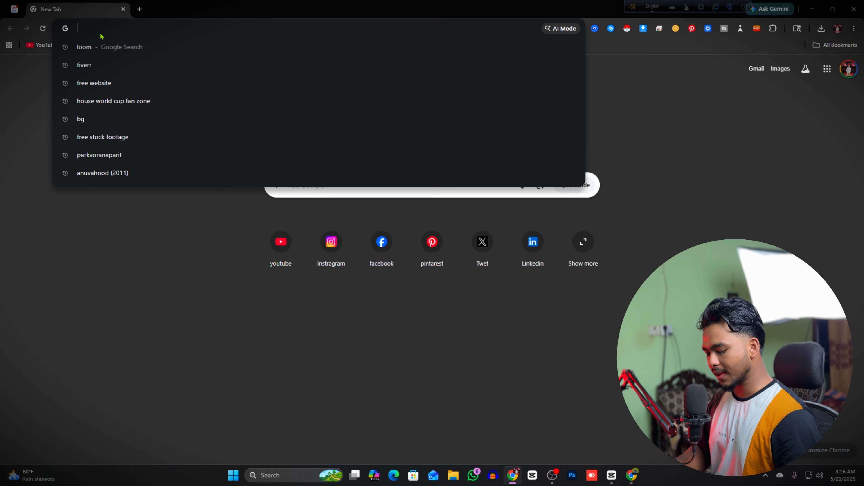
type("free we")
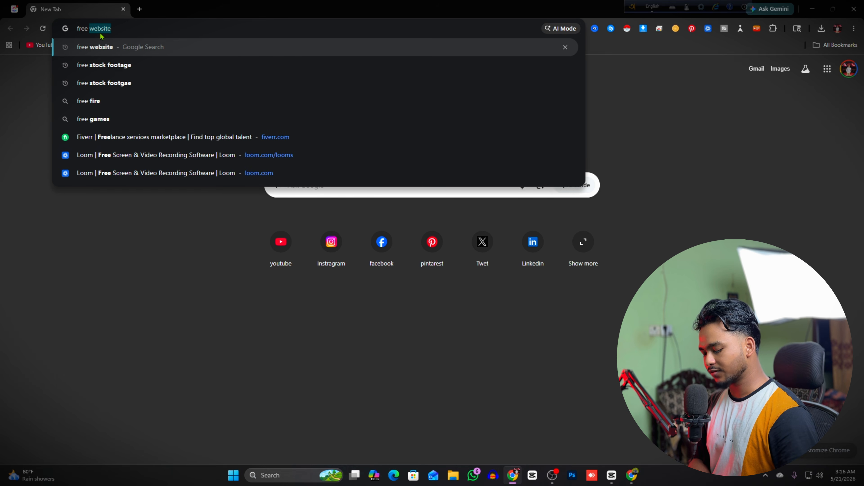
type("bsite")
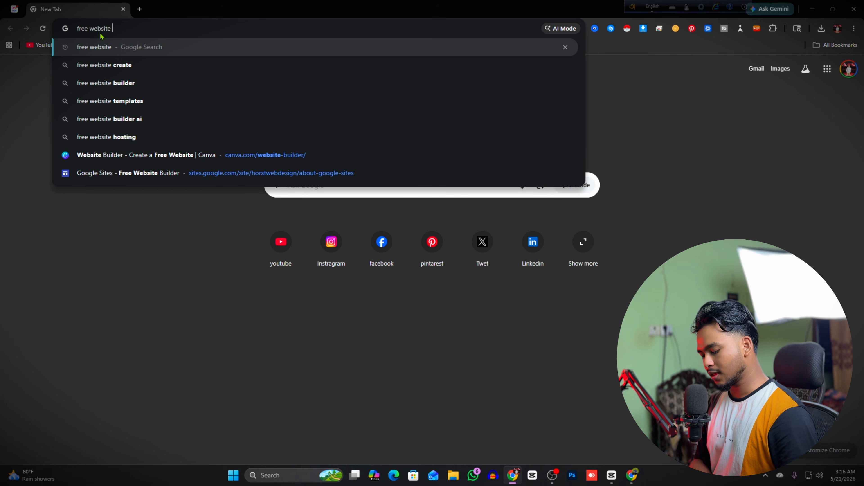
key("Return")
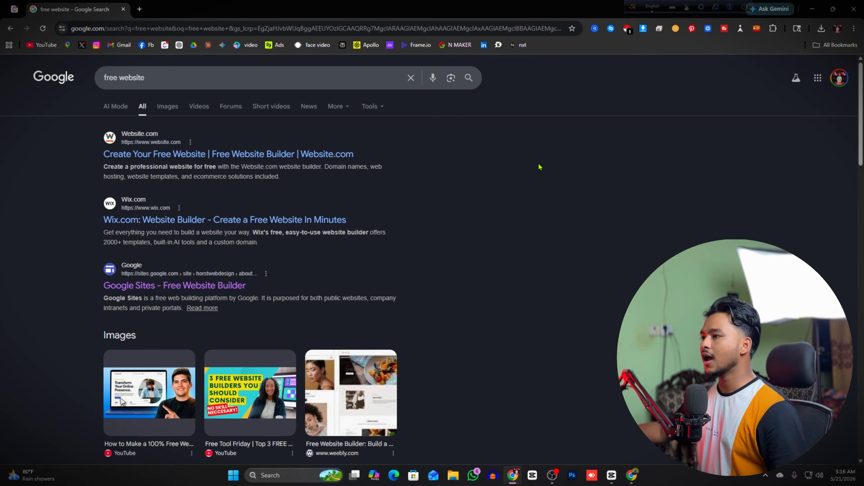
Step: Look over the free website builder results and open the Google Sites result
mouse_move(80, 140)
left_mouse_down()
mouse_move(160, 138)
mouse_move(278, 167)
mouse_move(84, 140)
left_mouse_up()
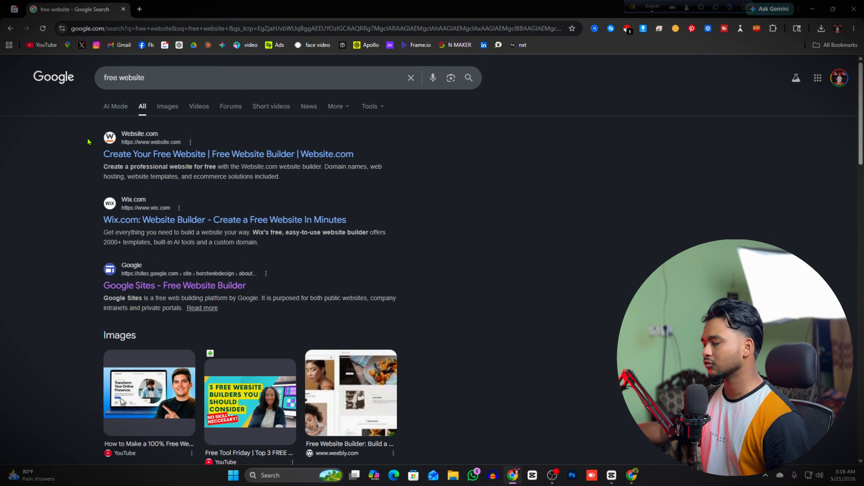
left_click_drag(86, 141, 161, 143)
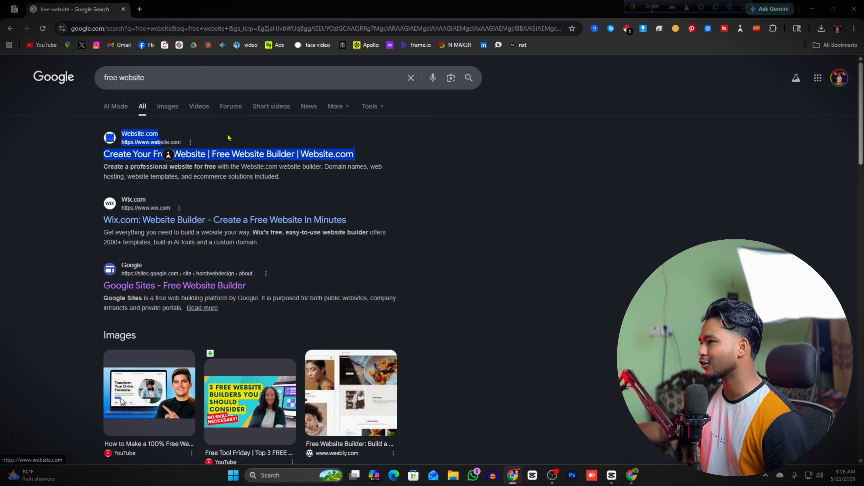
left_click(208, 145)
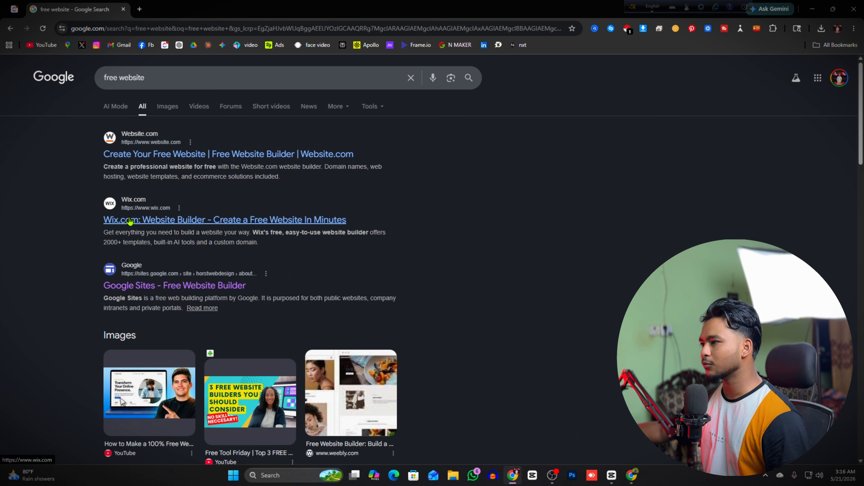
scroll(451, 184, "down", 3)
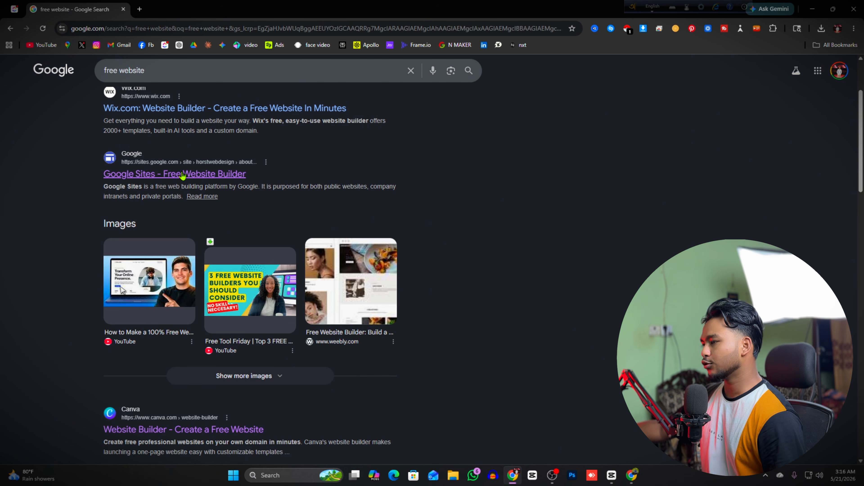
left_click(182, 176)
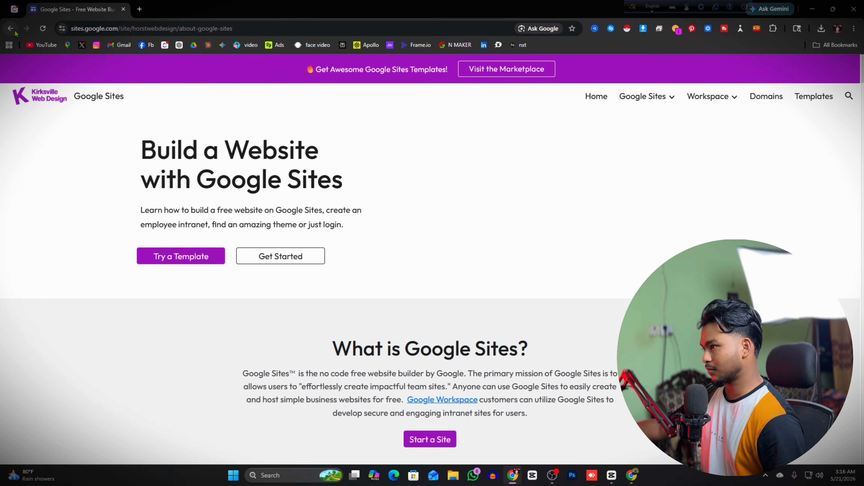
Step: Return to the search results and open Canva's website builder with a blank website design
key("alt+Left")
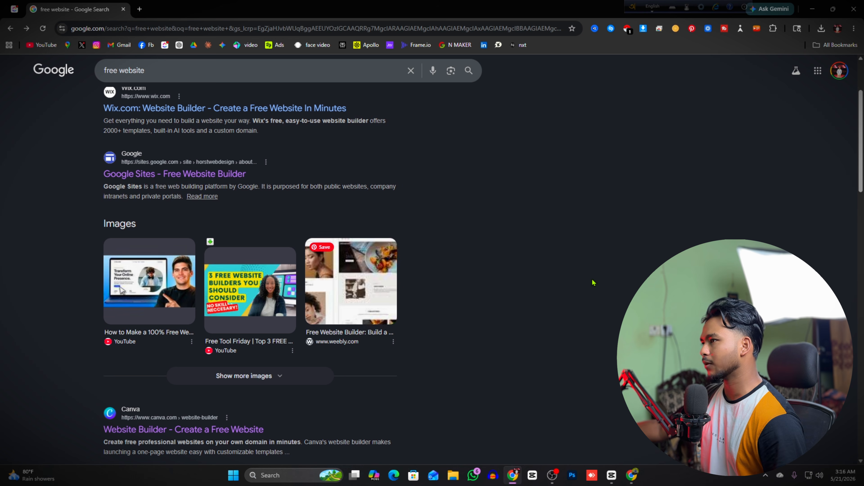
scroll(222, 258, "down", 5)
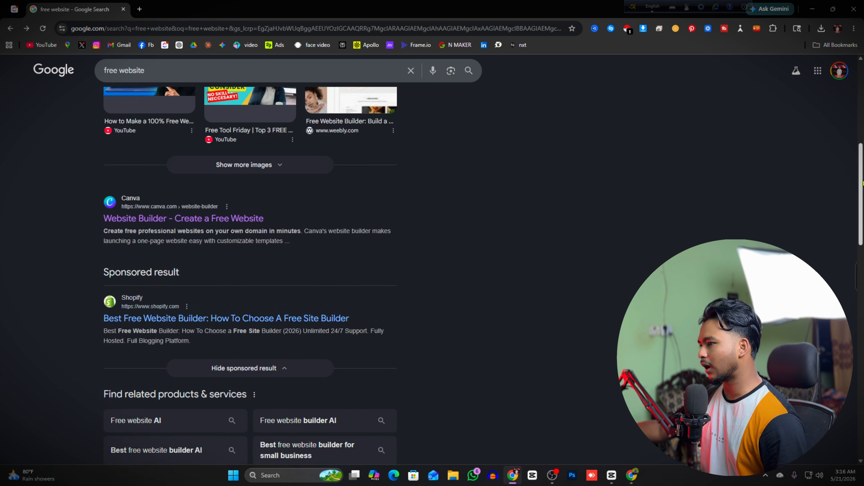
left_click(152, 261)
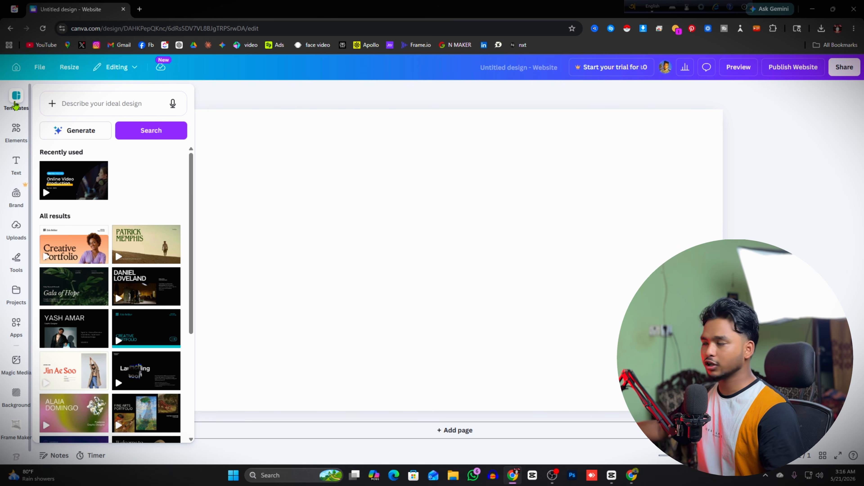
Step: Browse Canva's website templates for a suitable portfolio design
scroll(96, 238, "down", 5)
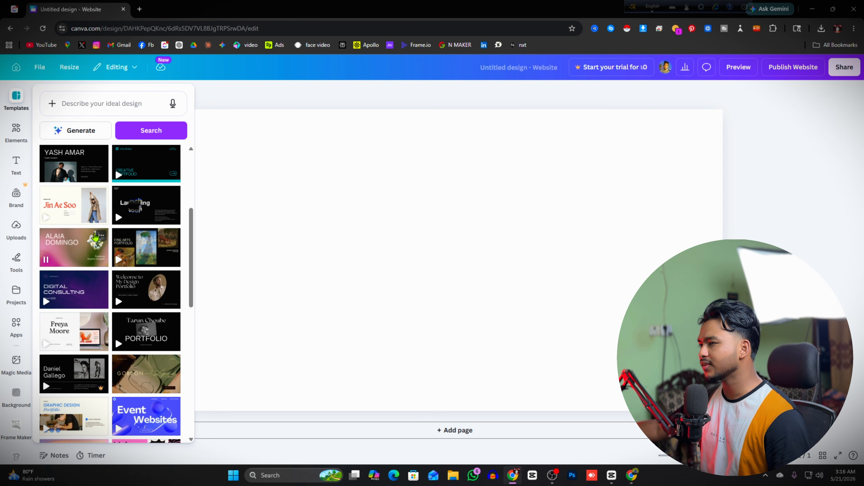
left_click_drag(192, 238, 191, 226)
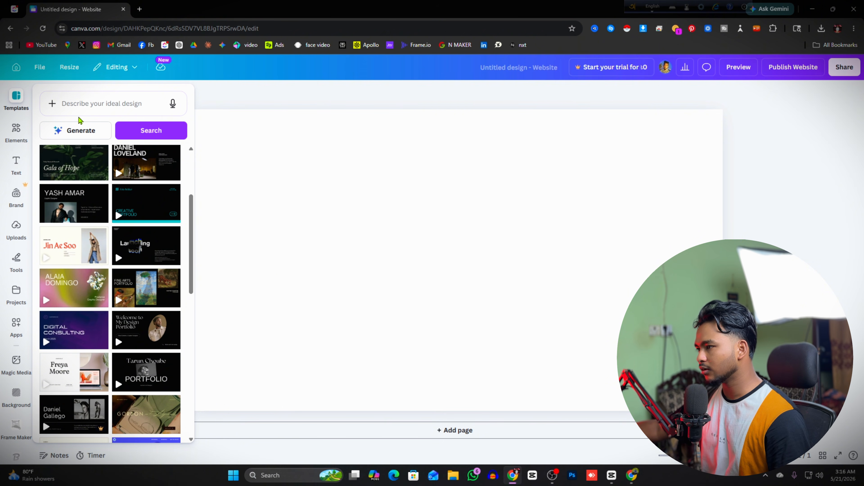
scroll(104, 275, "down", 4)
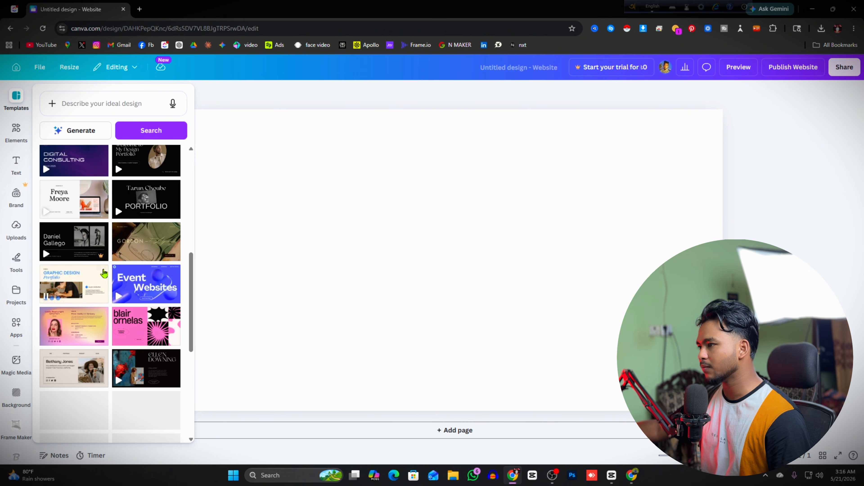
scroll(131, 266, "up", 8)
scroll(64, 224, "down", 1)
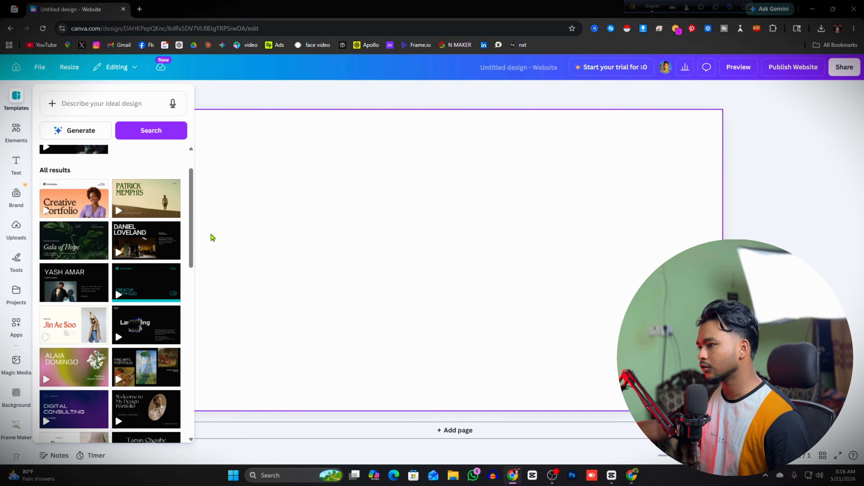
left_click_drag(191, 229, 191, 254)
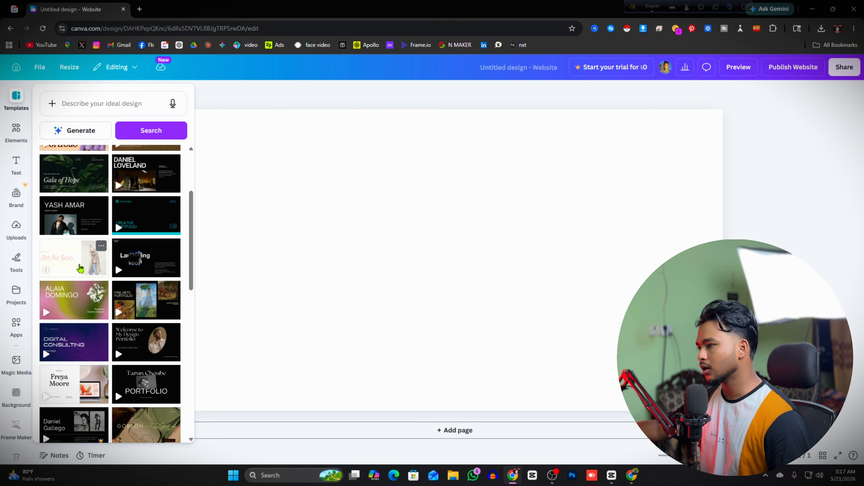
mouse_move(151, 270)
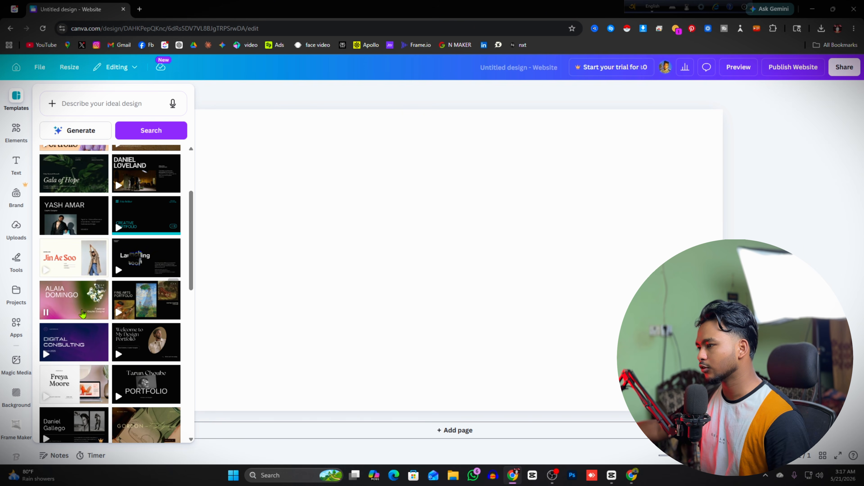
Step: Search the website templates for "video editing"
left_click(95, 113)
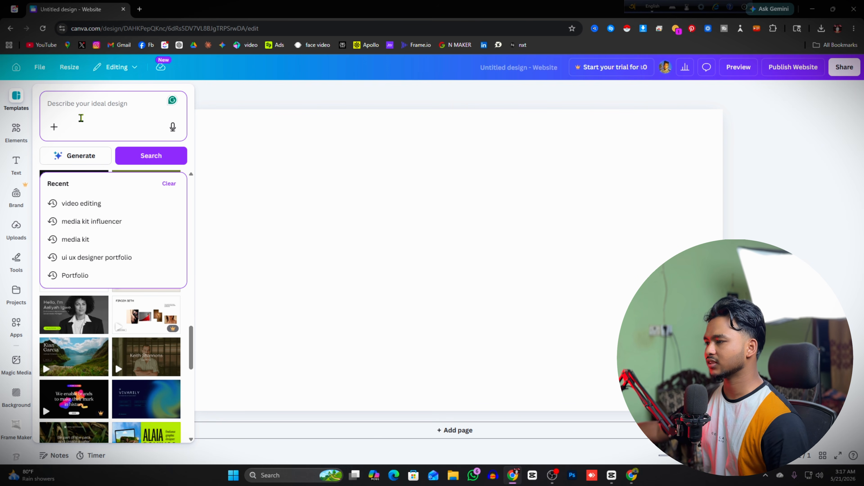
left_click(82, 202)
left_click(88, 106)
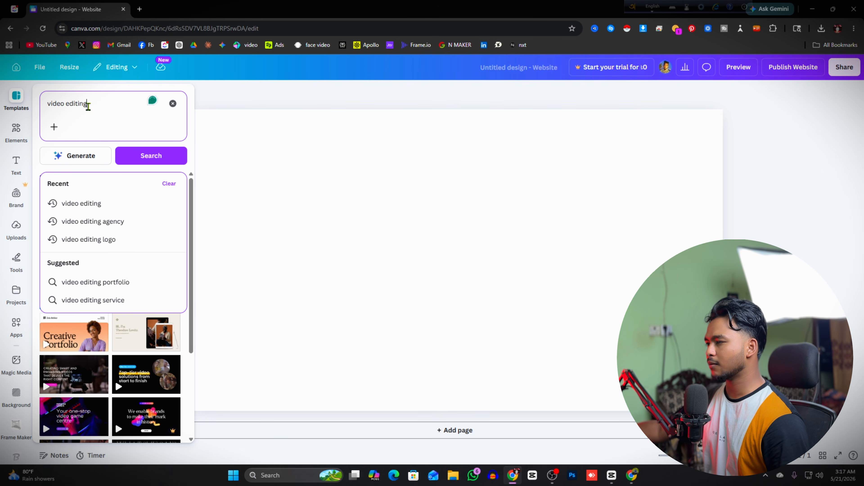
left_click(182, 158)
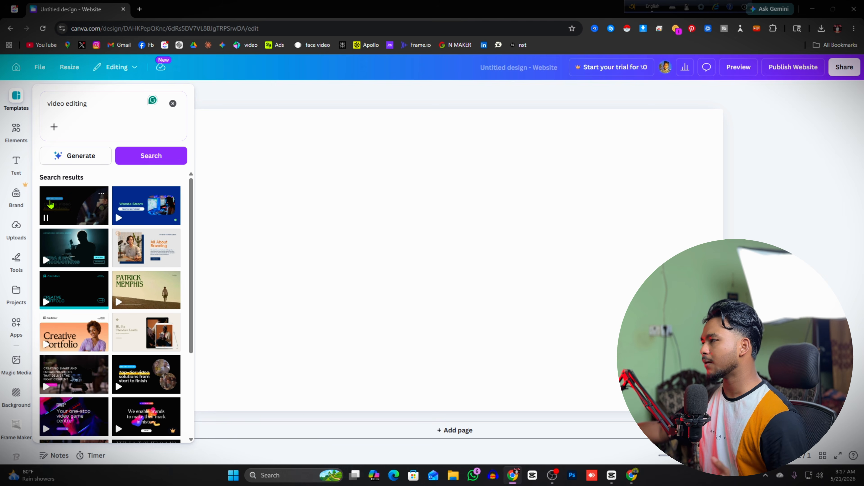
Step: Apply all 7 pages of the blue, yellow and black "Online Video Production" business website template to the design
left_click(80, 214)
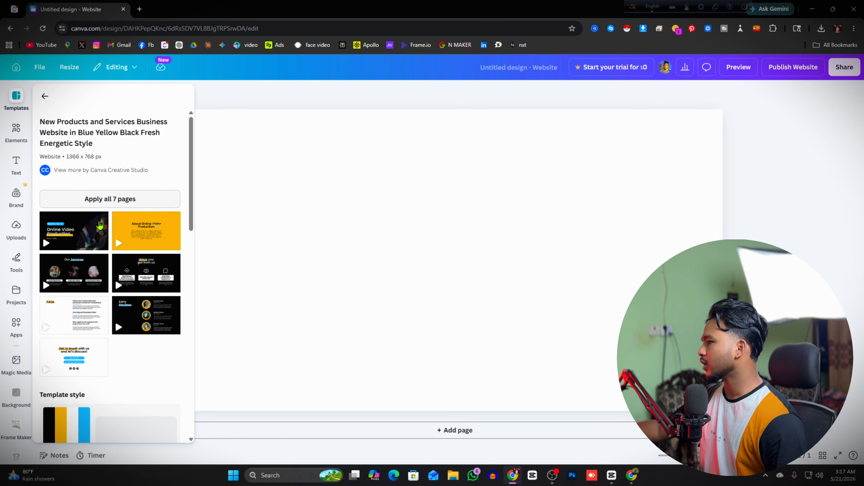
scroll(120, 264, "down", 10)
scroll(120, 265, "up", 10)
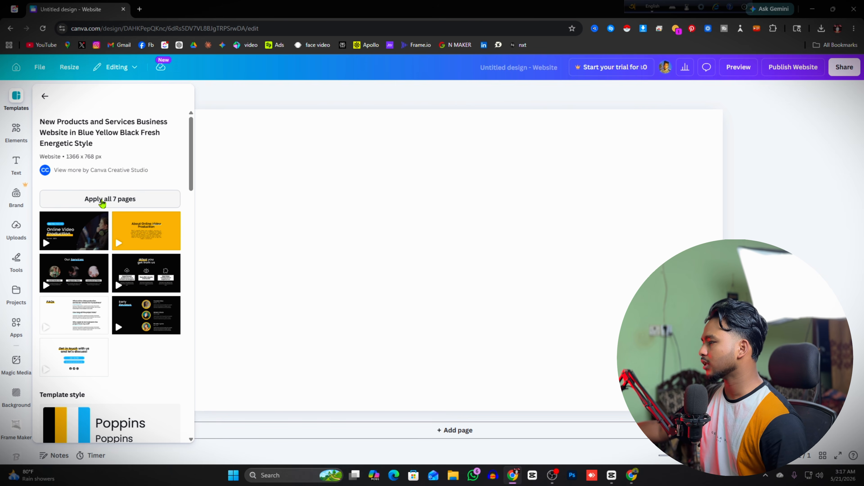
left_click(102, 202)
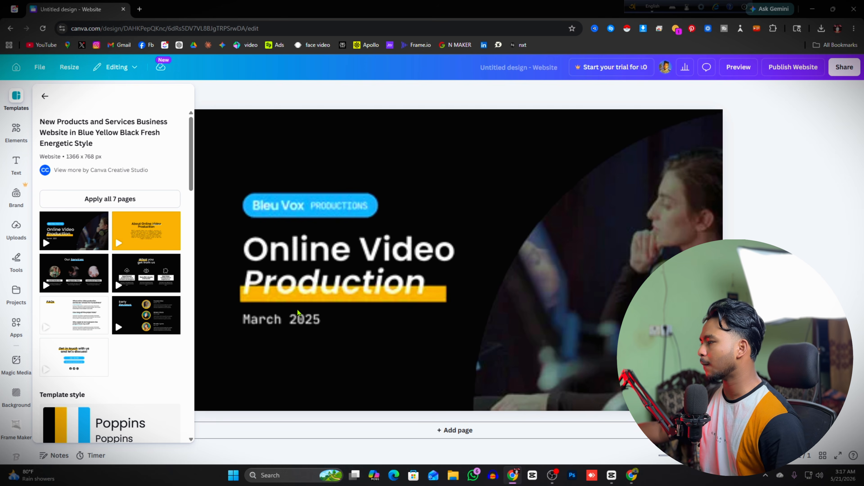
Step: Delete the video of the seated person from the website's first page
left_click(284, 207)
scroll(303, 290, "up", 20)
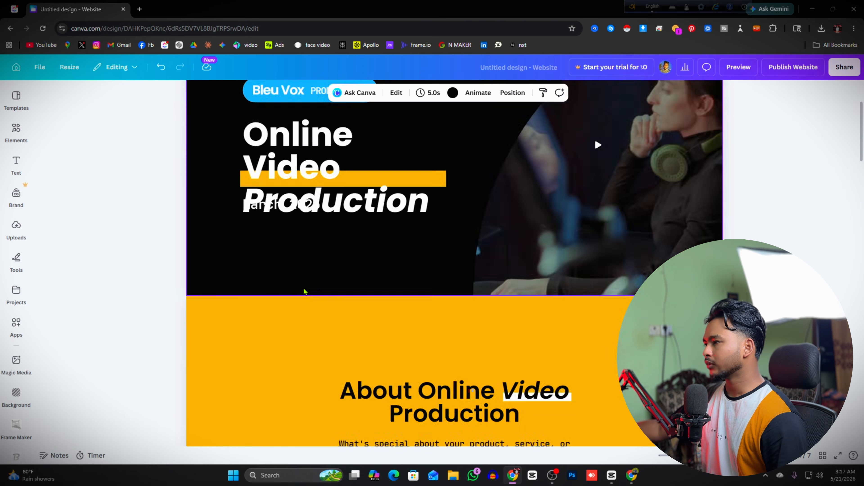
left_click(809, 172)
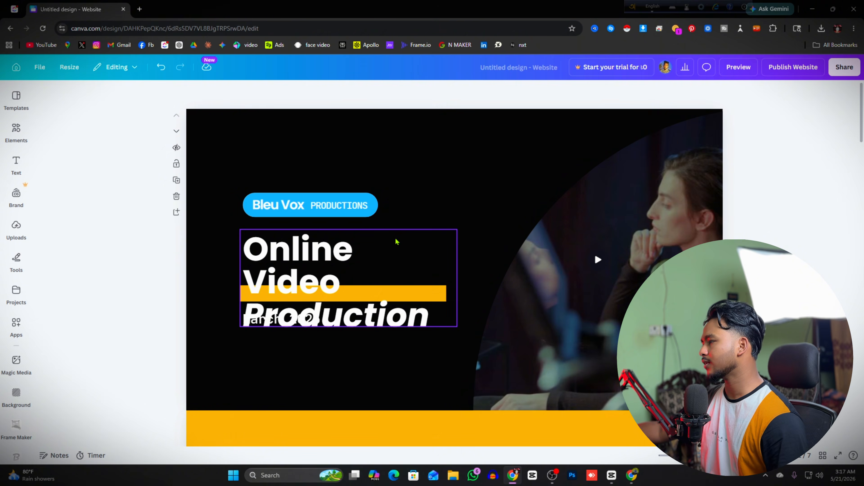
scroll(396, 242, "down", 20)
scroll(367, 259, "up", 20)
left_click(351, 255)
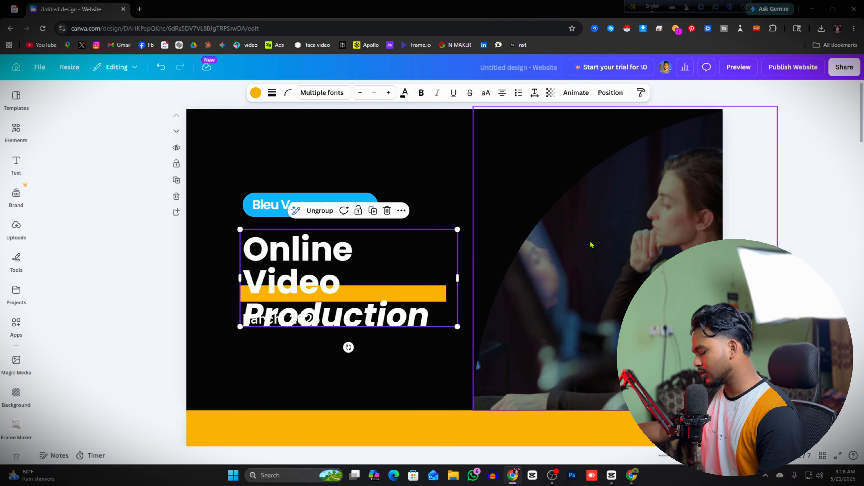
left_click(593, 247)
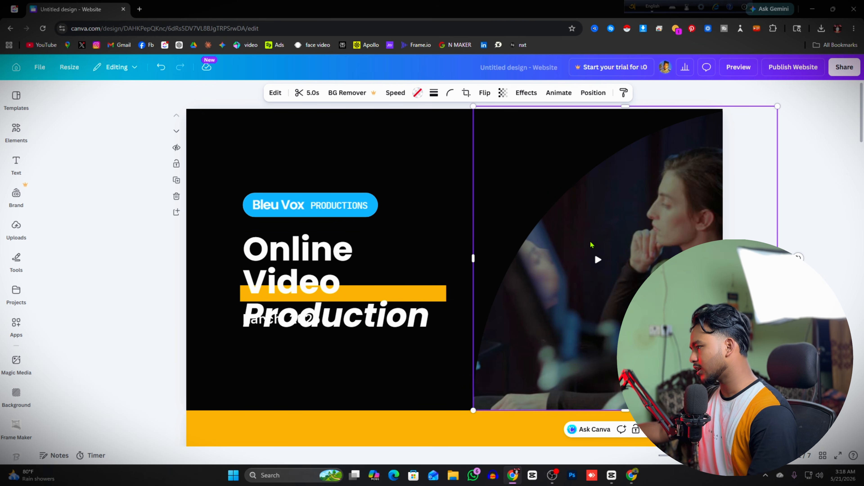
key("Delete")
key("Delete")
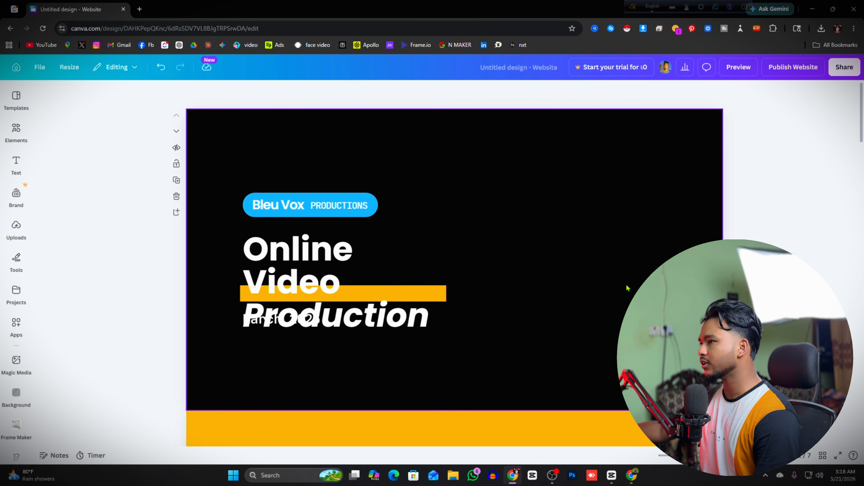
Step: Place a rectangular landscape frame from the recently used elements beside the "Online Video Production" title on the first page
left_click(16, 191)
left_click(16, 129)
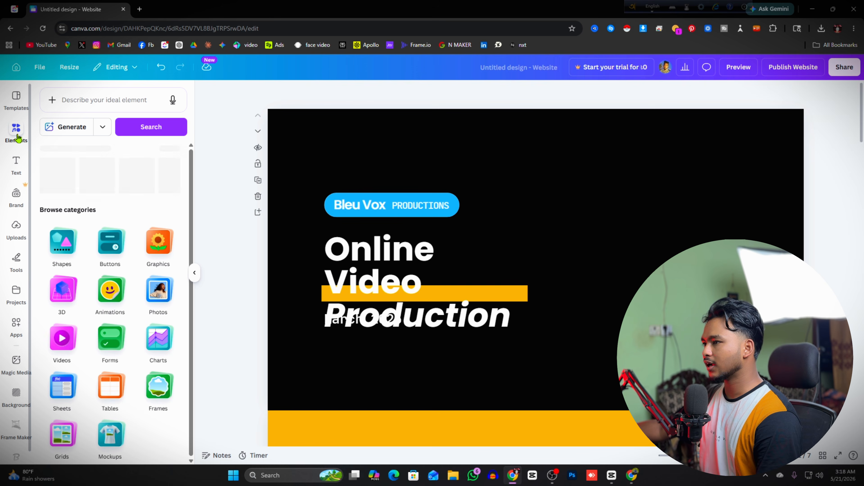
left_click(170, 149)
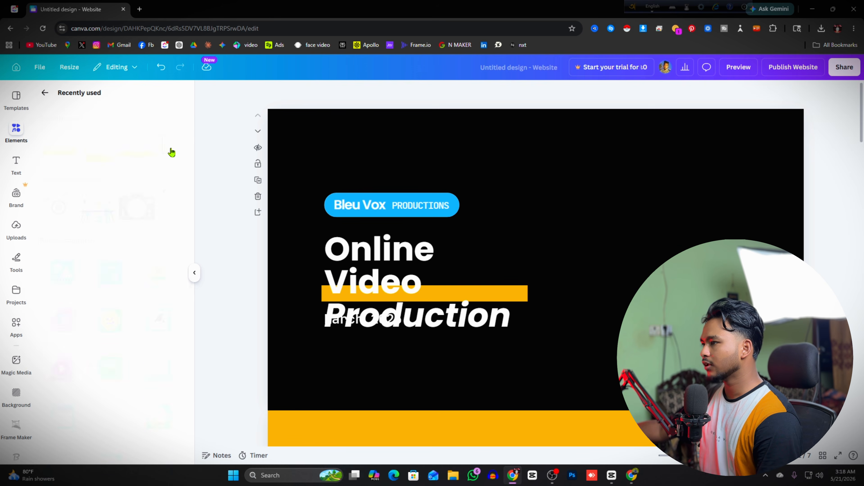
left_click_drag(90, 146, 551, 208)
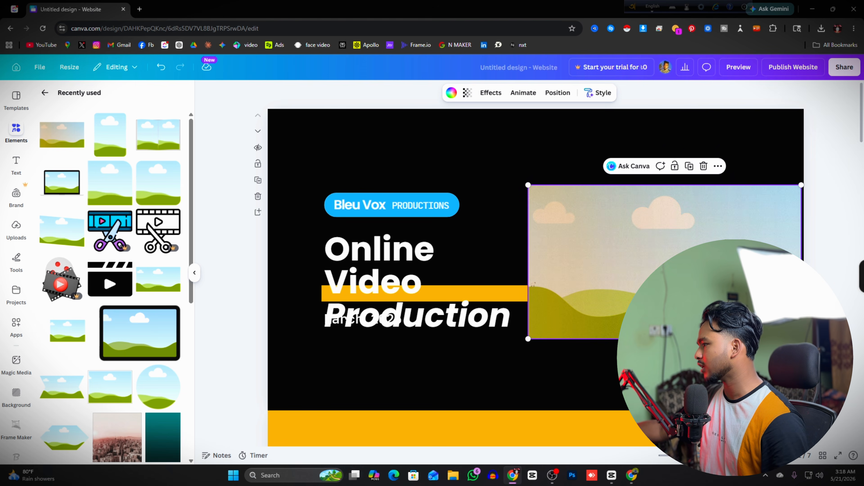
Step: Shrink the landscape frame and place it beside the title, clear of the page's outer edge
left_click_drag(678, 269, 705, 282)
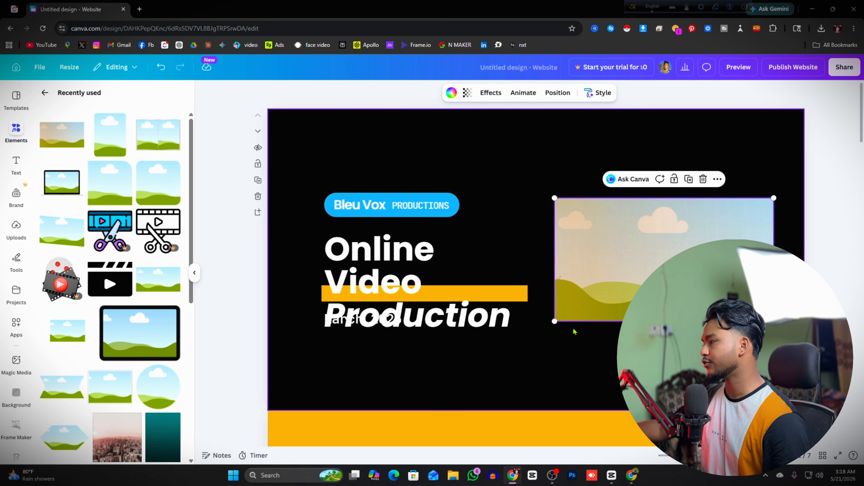
left_click_drag(555, 321, 544, 326)
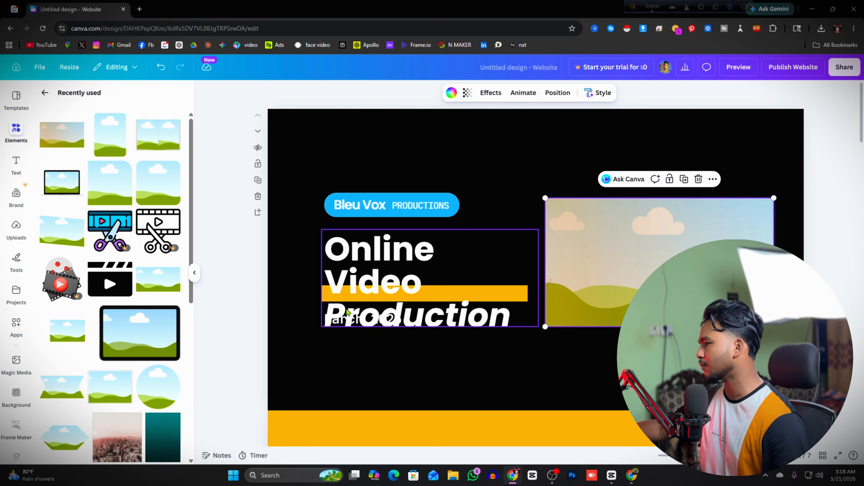
Step: Replace "Bleu Vox" in the blue badge above the title with "Next level media" and widen its text box
left_click(362, 278)
left_click(351, 213)
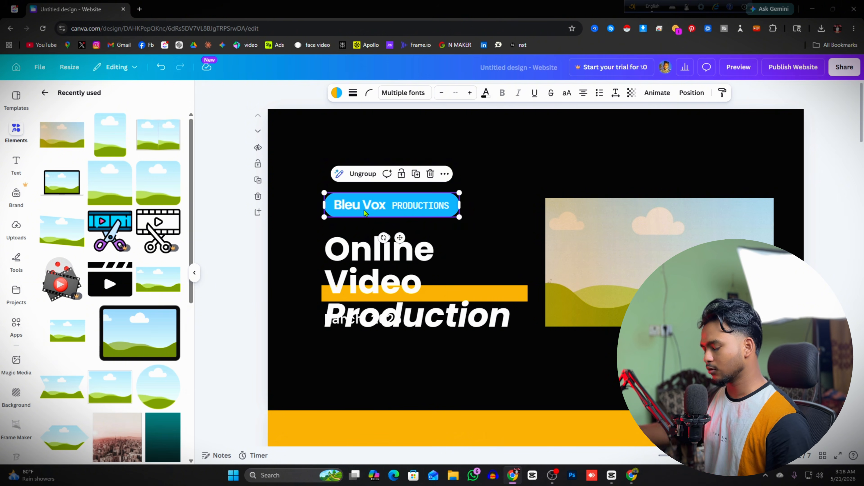
double_click(365, 210)
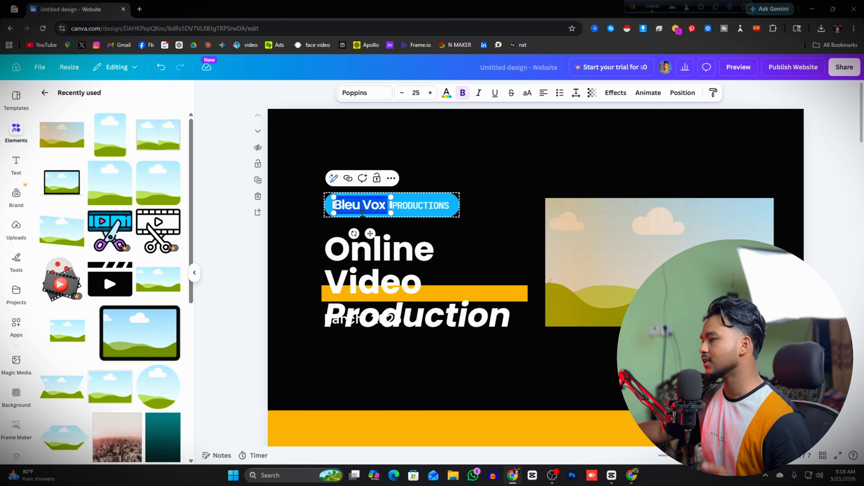
type("Next")
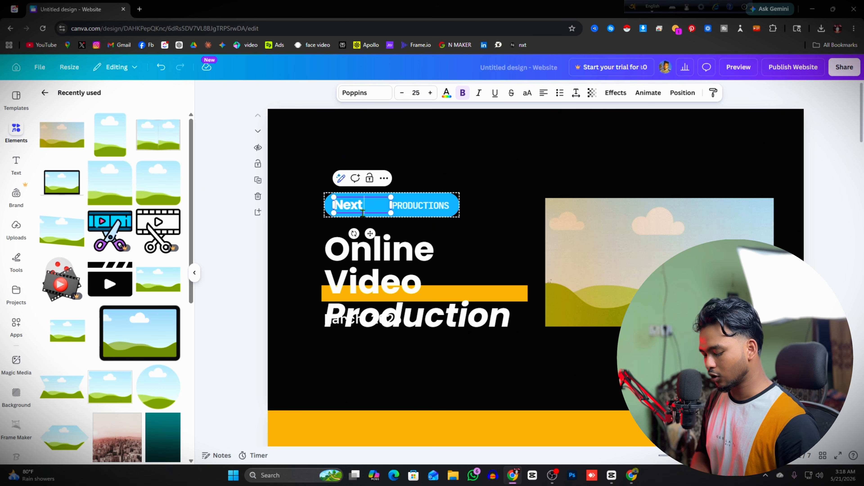
type(" level media")
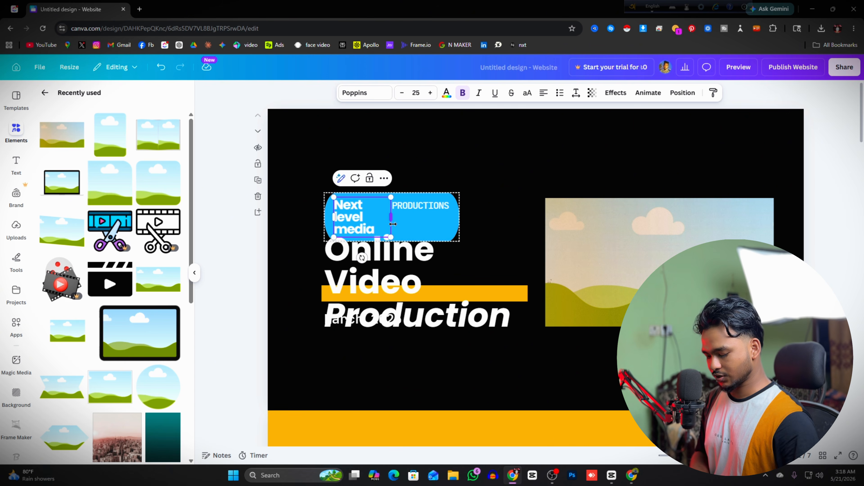
left_click_drag(390, 217, 513, 245)
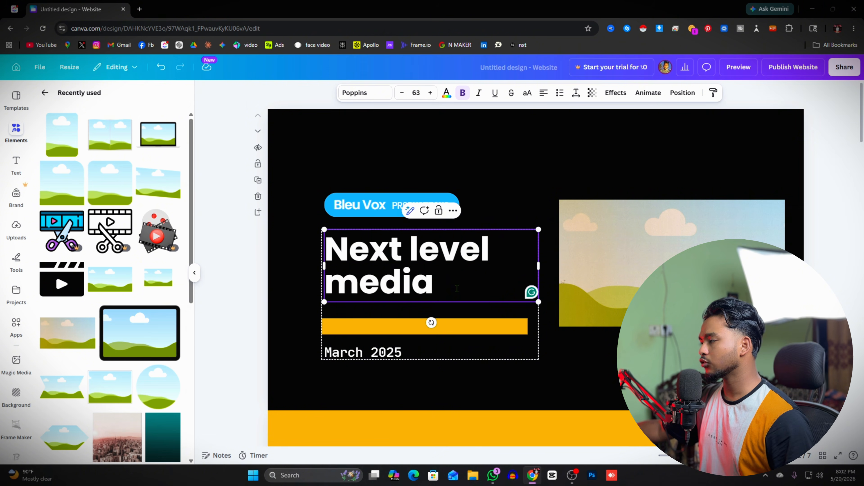
Step: Change the blue badge's "Bleu Vox" text to "Next level media" and widen its text box slightly so it fits on two lines
left_click(353, 208)
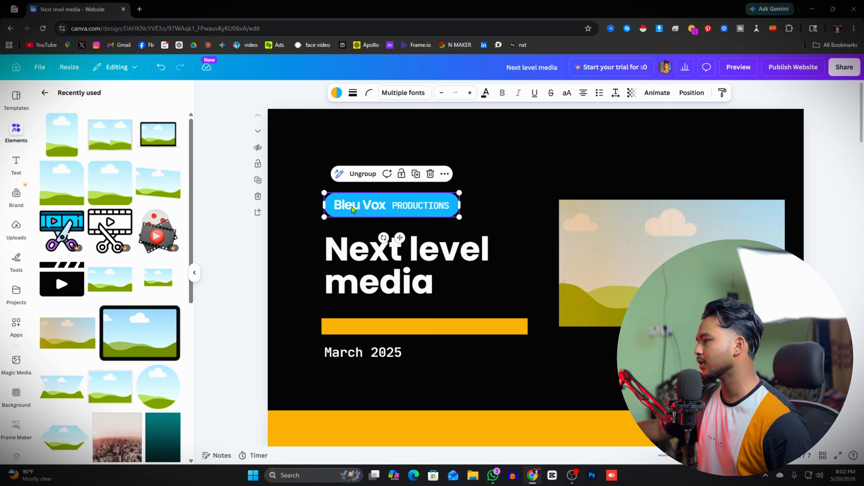
double_click(345, 205)
type("Ne")
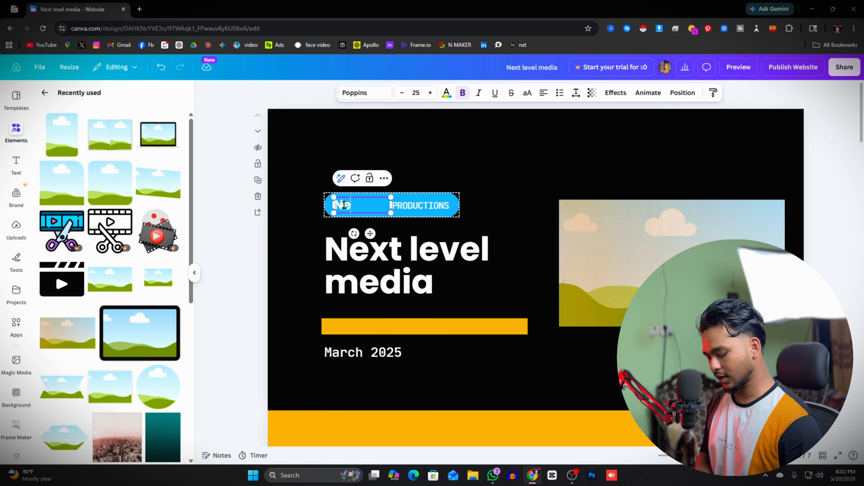
type("xt level ")
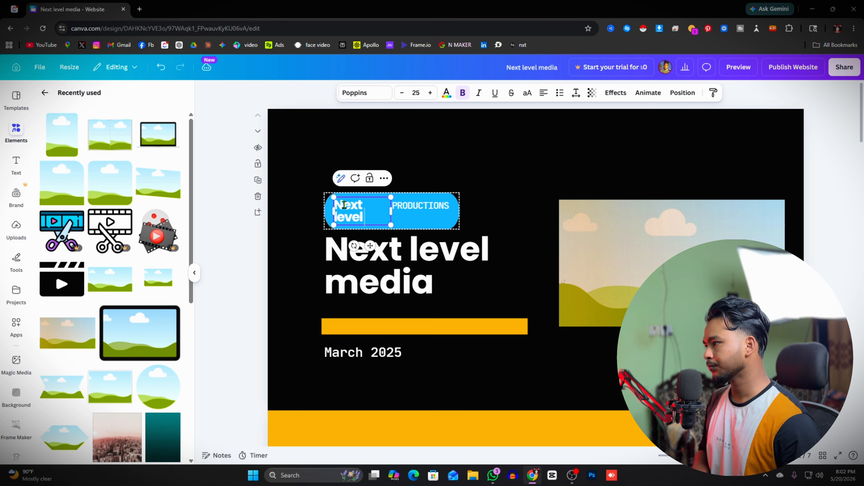
type("media")
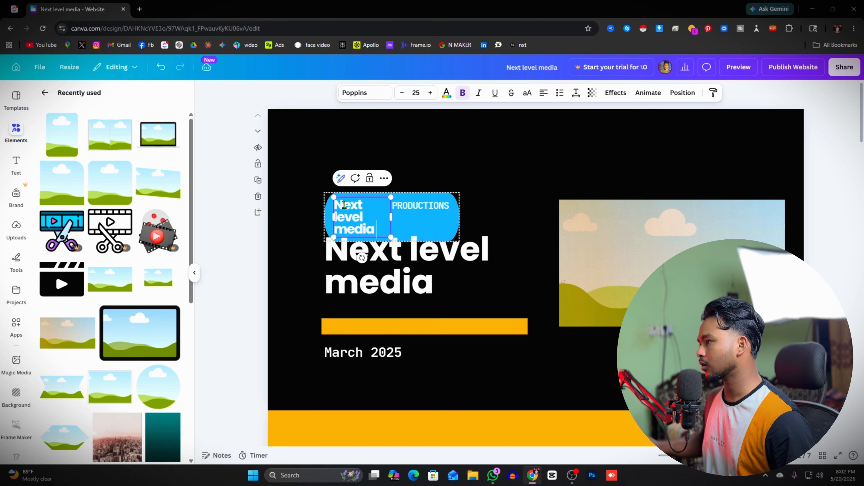
left_click_drag(392, 219, 411, 220)
left_click(422, 231)
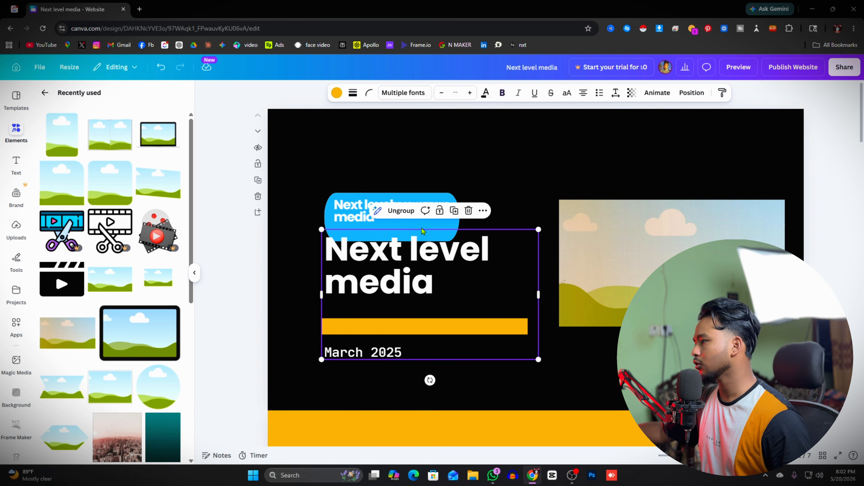
Step: Scale down the group holding the "Next level media" heading, orange bar and date on the first page, keeping it below the blue badge
left_click(613, 251)
scroll(465, 281, "down", 14)
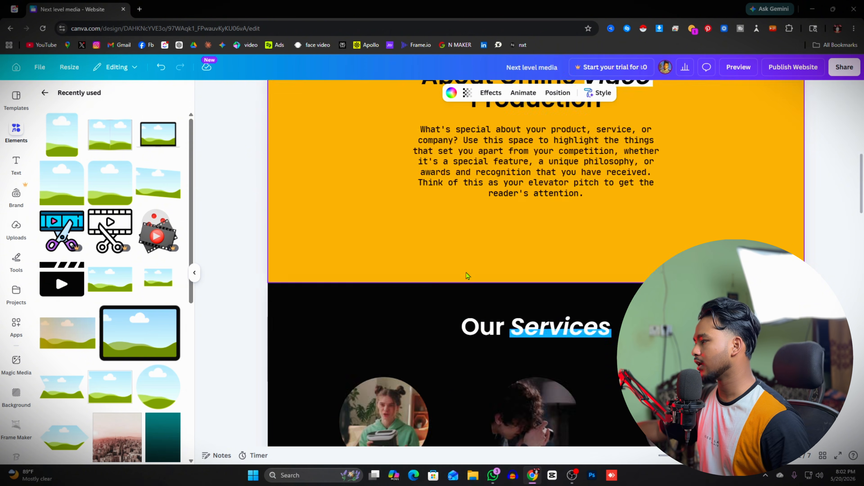
scroll(431, 284, "up", 7)
scroll(442, 290, "down", 8)
scroll(449, 293, "up", 10)
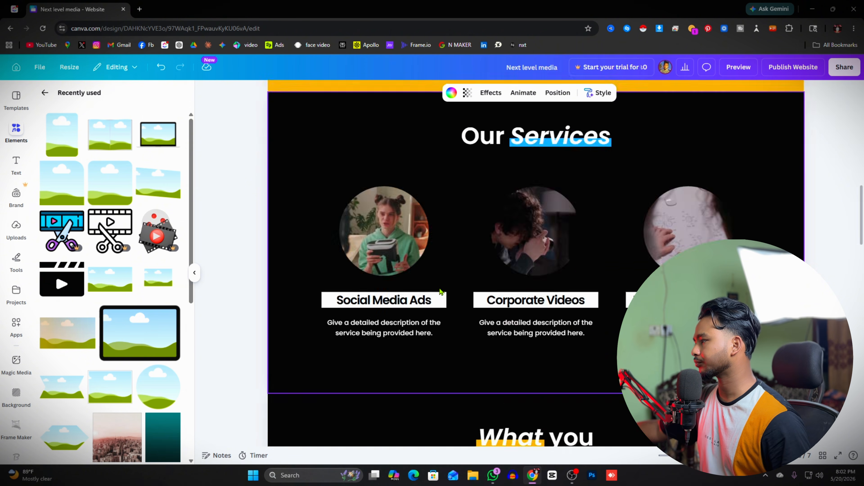
left_click(360, 268)
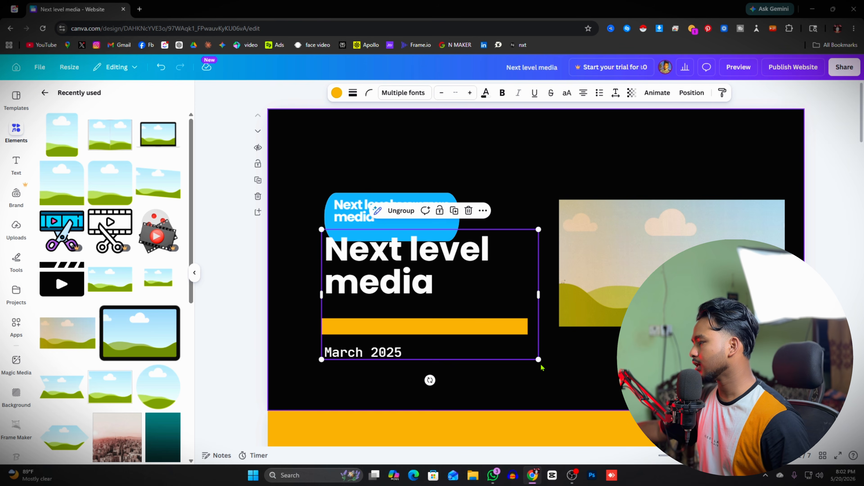
left_click_drag(537, 360, 456, 314)
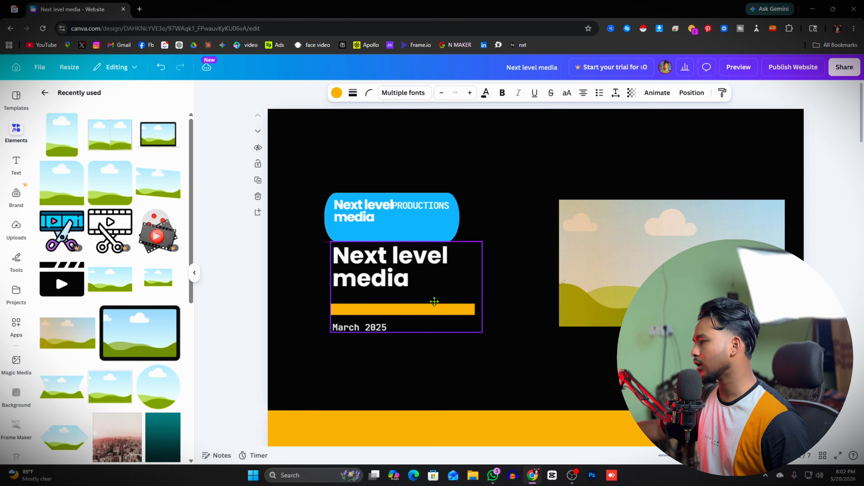
Step: Delete the "March 2025" date text below the orange bar
left_click(380, 327)
left_click(380, 328)
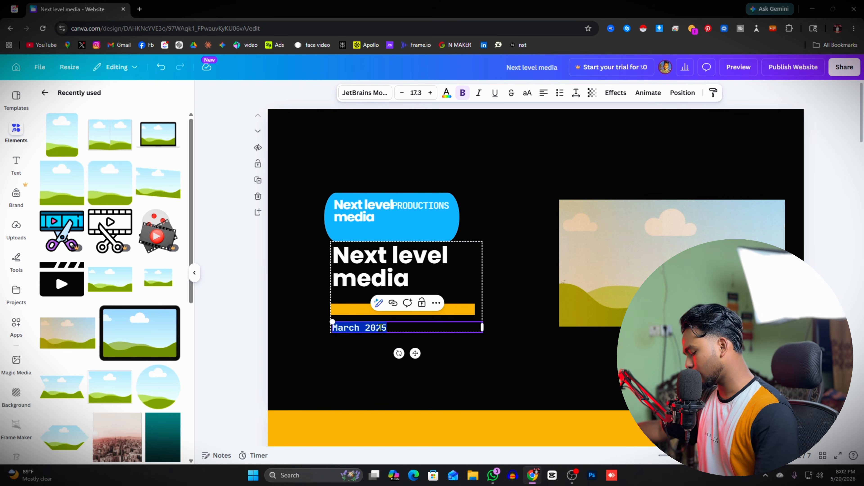
key("BackSpace")
left_click(463, 349)
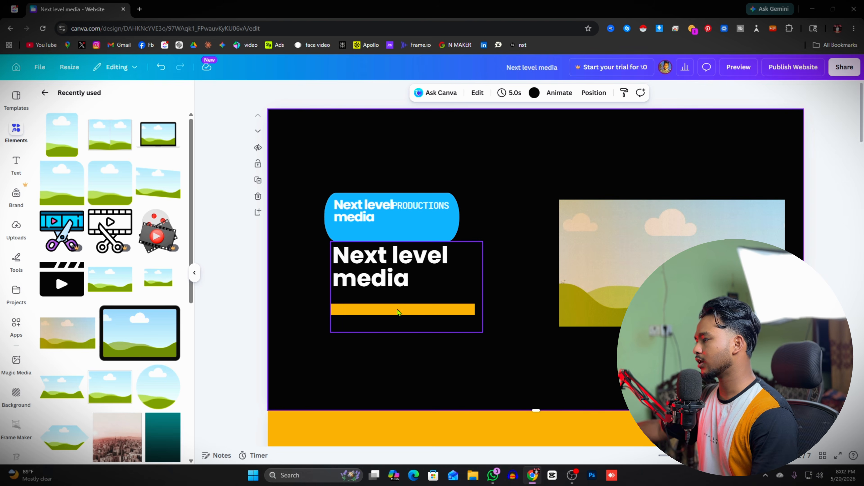
Step: Resize the heading group until "Next level media" fits on one small line, and align it under the blue badge
left_click(399, 310)
left_click_drag(484, 290, 704, 287)
left_click_drag(704, 332, 497, 282)
left_click_drag(431, 255, 417, 271)
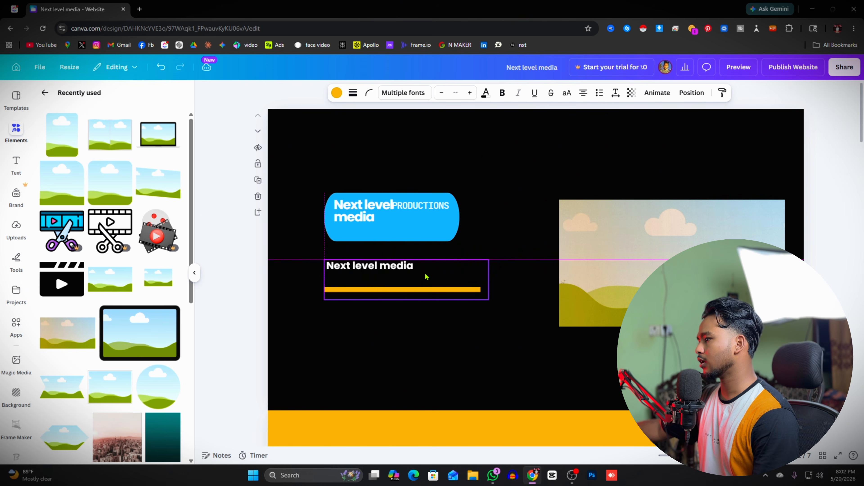
Step: Reduce the "Next level media" text in the blue badge to font size 17 so it fits on one line
left_click(406, 232)
left_click(398, 216)
left_click(394, 208)
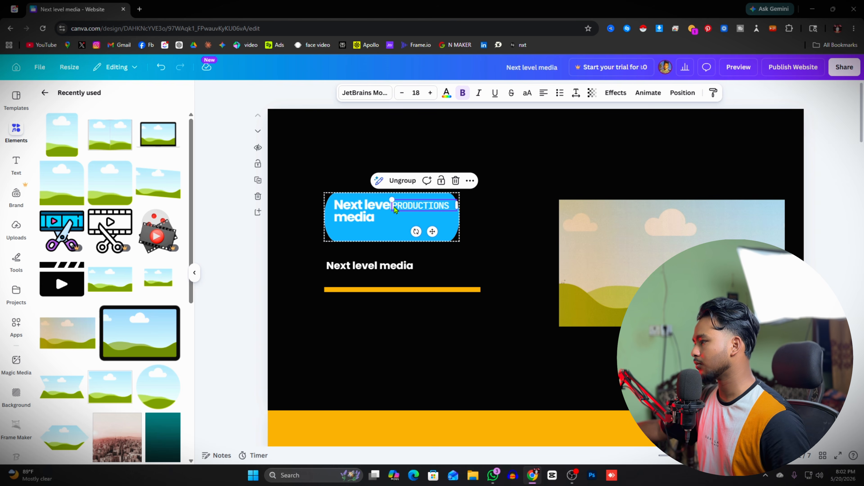
left_click(385, 224)
left_click(379, 215)
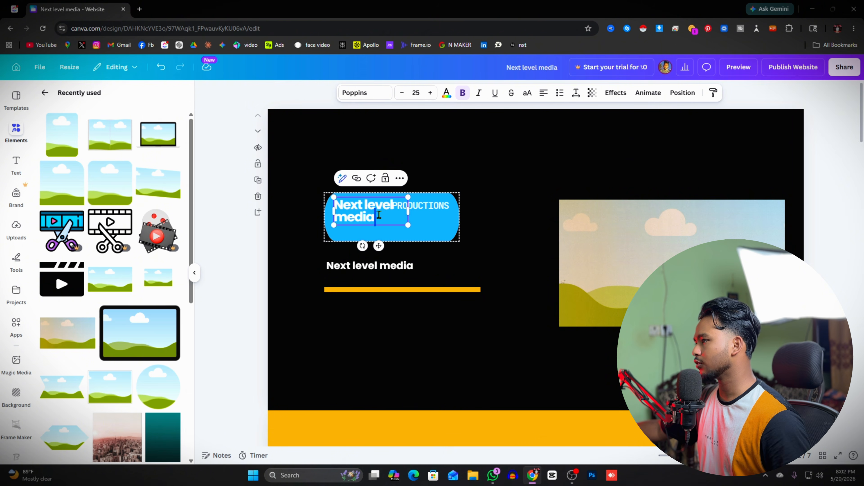
left_click(364, 97)
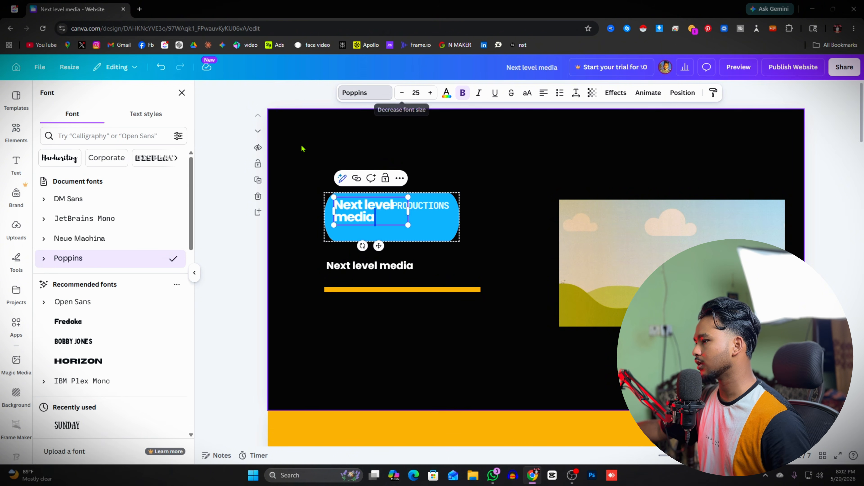
left_click(403, 96)
left_click(404, 97)
left_click(405, 97)
left_click(405, 97)
left_click(404, 97)
left_click(405, 98)
left_click(404, 97)
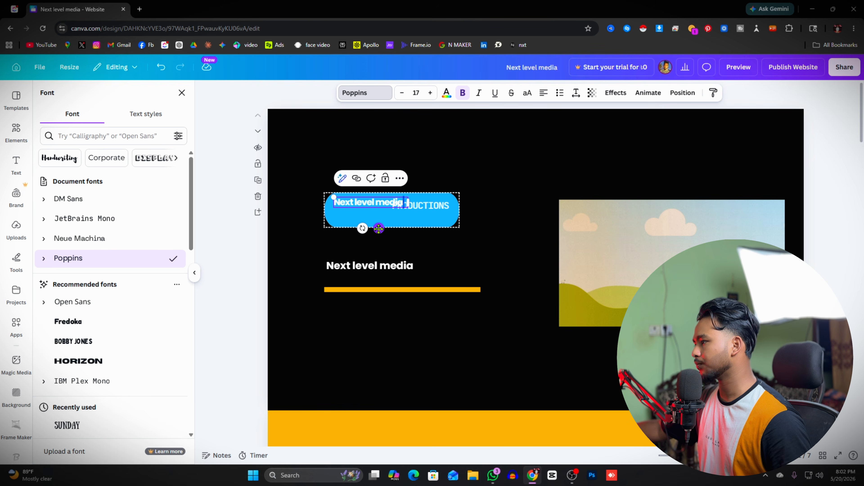
Step: Move the badge's "Next level media" text below "PRODUCTIONS" and enlarge it to font size 25.9 across the badge
left_click_drag(378, 229, 395, 242)
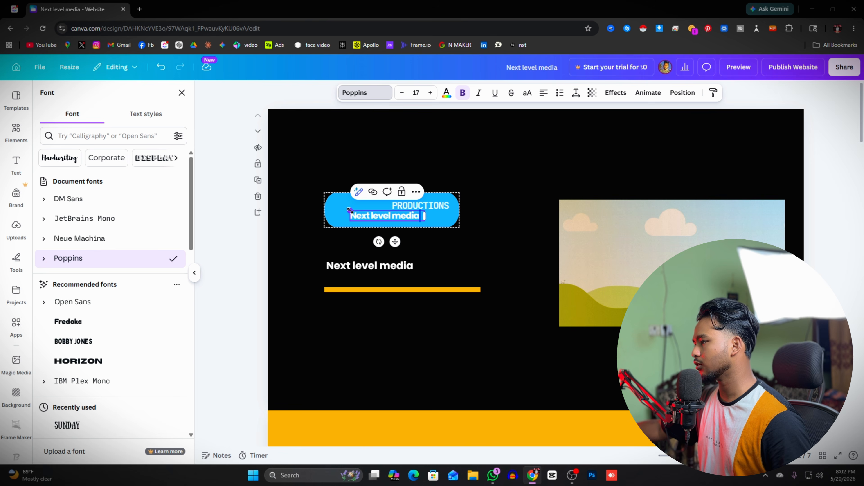
left_click_drag(350, 210, 327, 205)
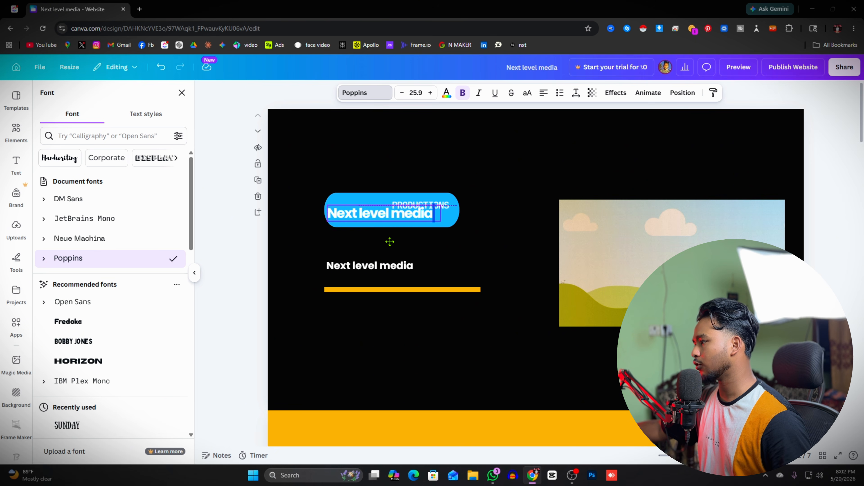
left_click_drag(390, 241, 394, 244)
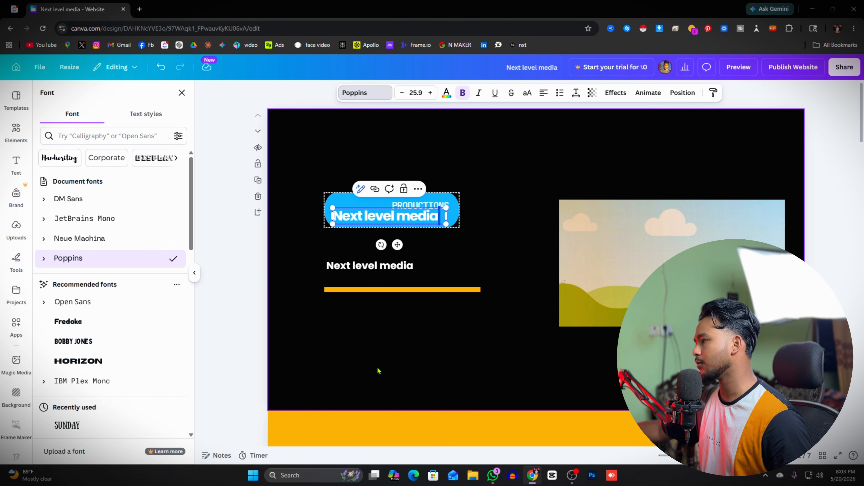
left_click(319, 342)
Step: Check the animation settings of the blue badge group and leave them as they are
scroll(231, 235, "down", 6)
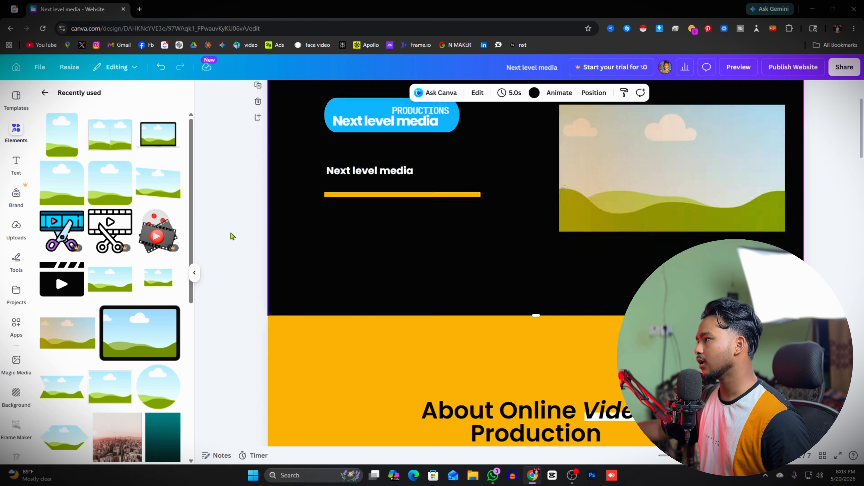
scroll(300, 244, "up", 6)
left_click(423, 215)
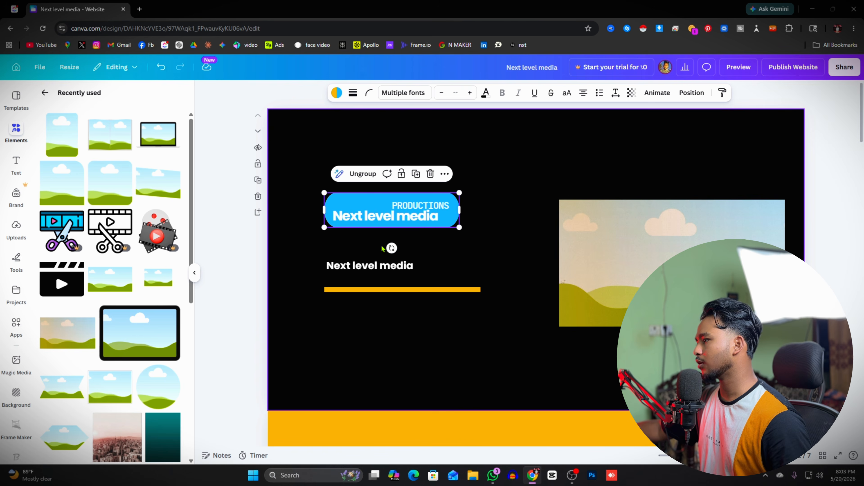
left_click(649, 97)
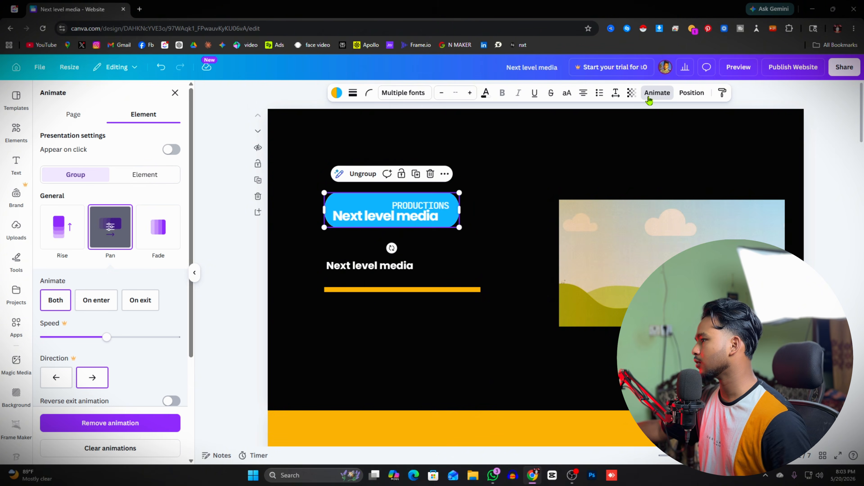
left_click(650, 97)
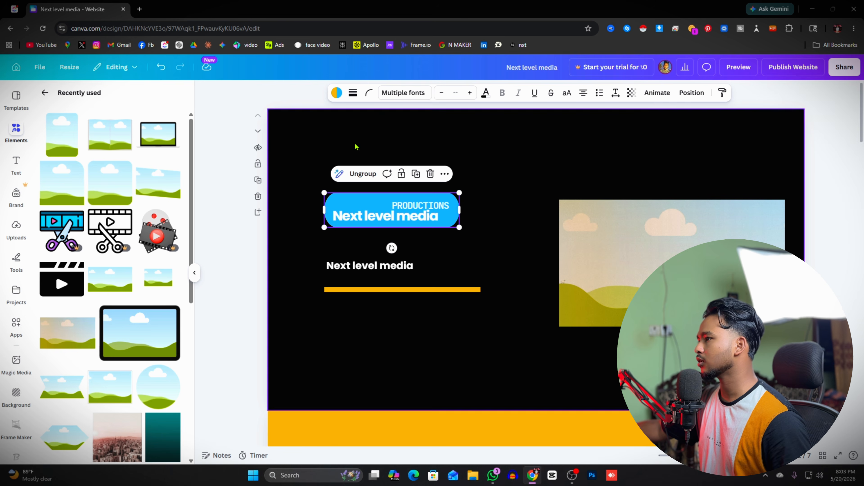
left_click(416, 152)
Step: Upload a video file from the computer to the uploads library for the hero section
left_click(594, 260)
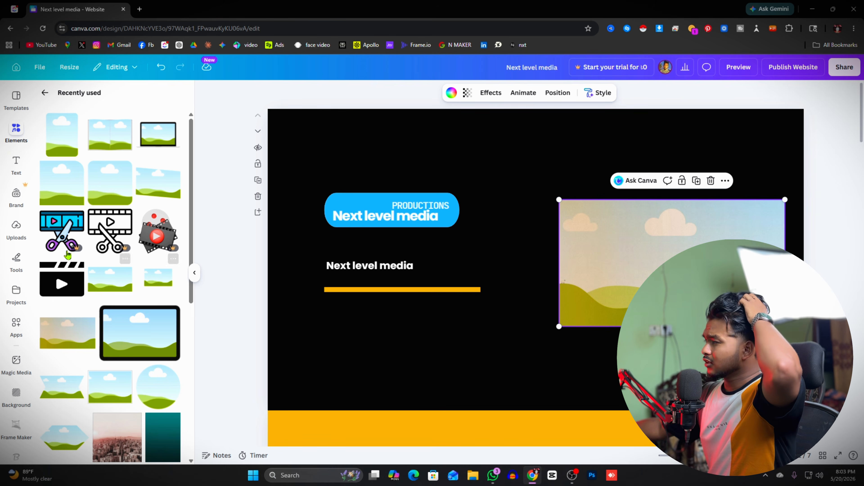
left_click(16, 227)
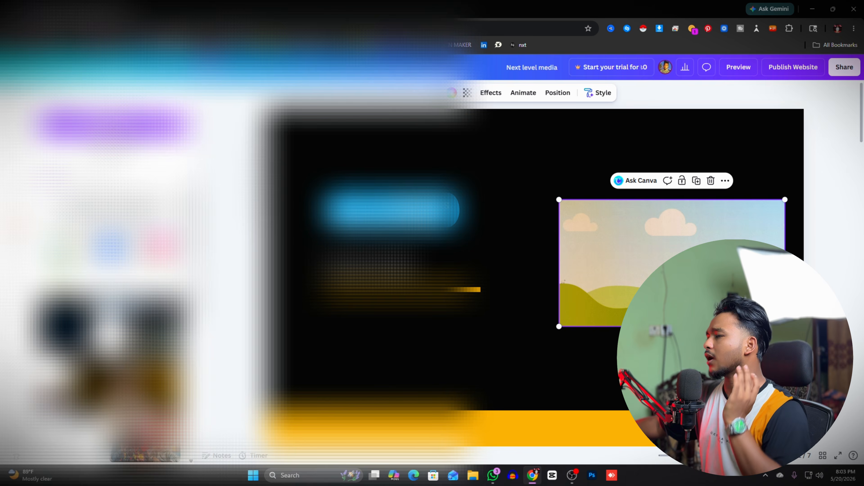
left_click(114, 126)
left_click(38, 136)
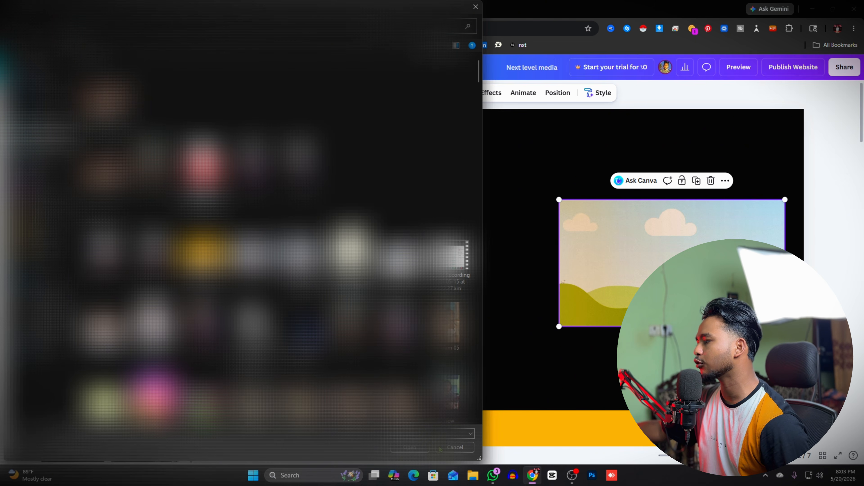
left_click(450, 448)
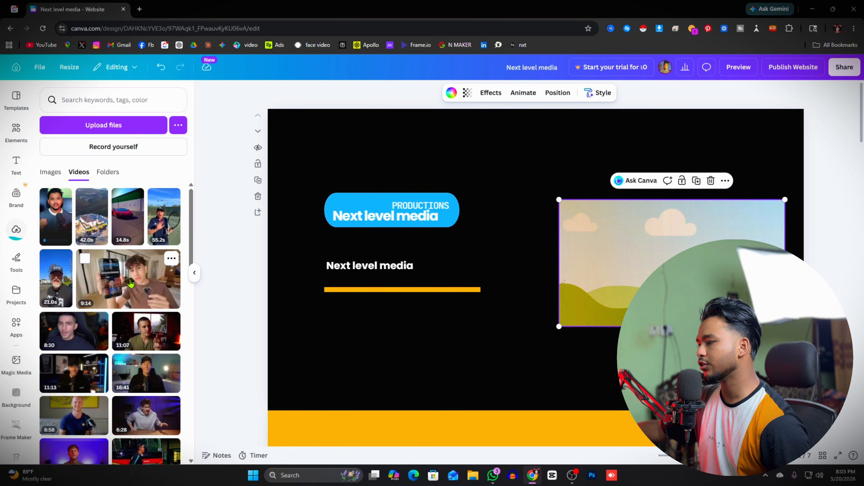
Step: Add the uploaded 55.9 s talking-head video to the hero section in place of the landscape placeholder
scroll(112, 410, "down", 10)
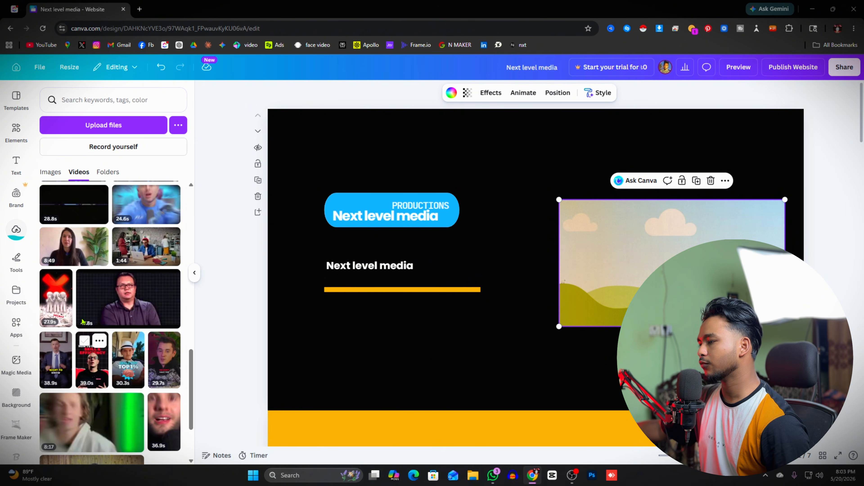
scroll(81, 318, "down", 3)
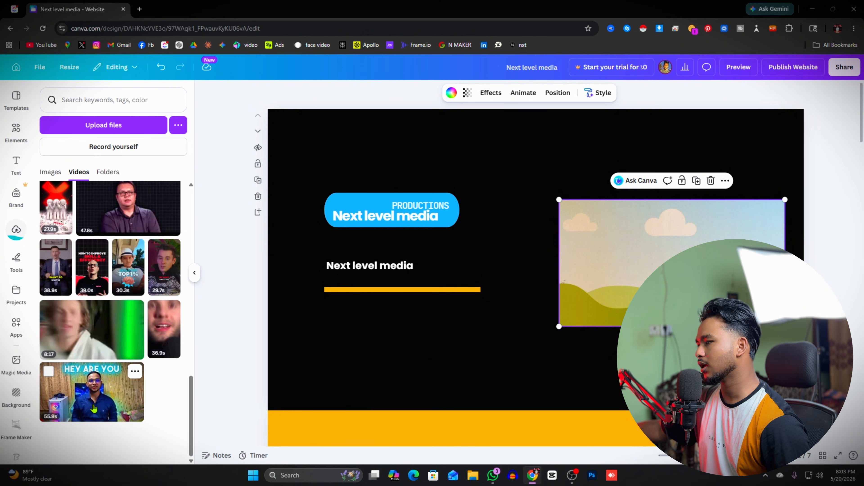
left_click_drag(94, 409, 575, 271)
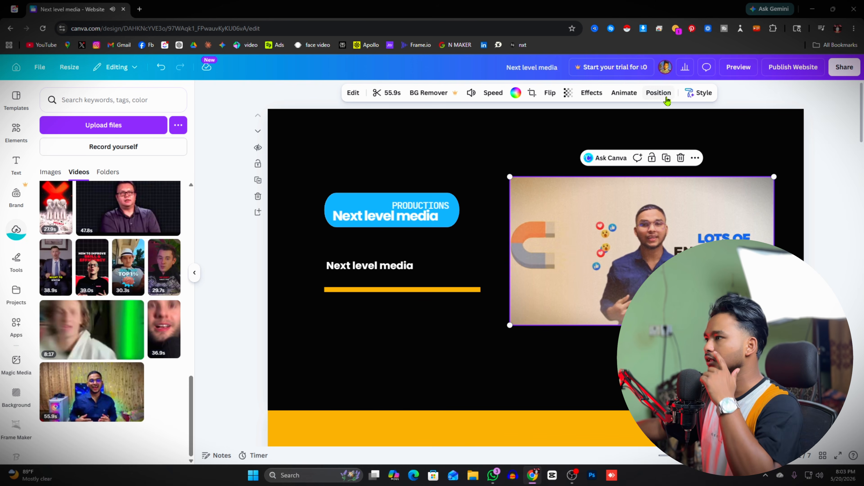
Step: Look at the website publishing settings without publishing, and play the hero section's video
left_click(794, 74)
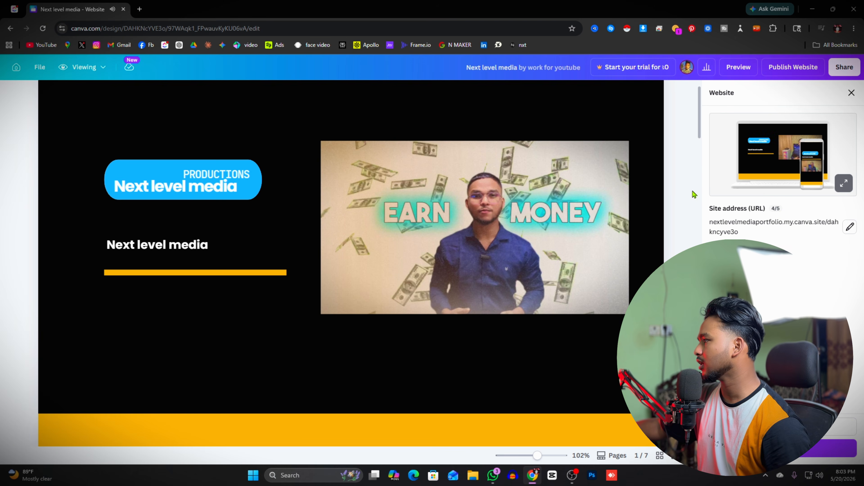
left_click(851, 93)
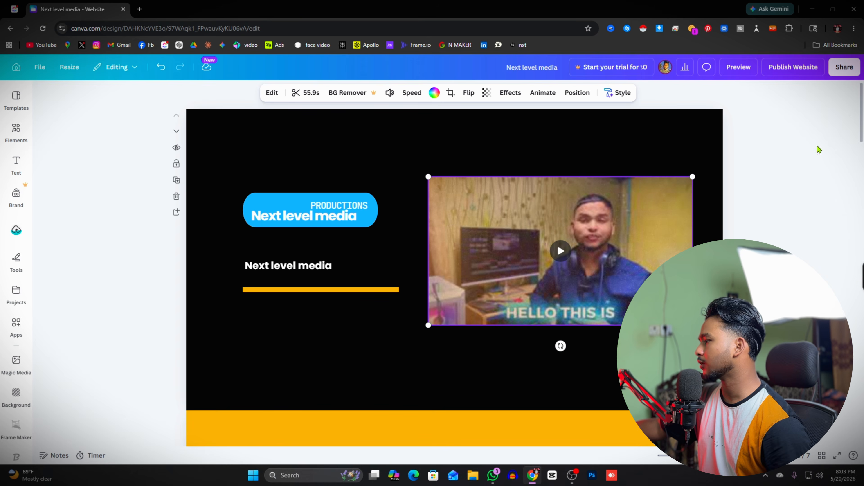
left_click(561, 252)
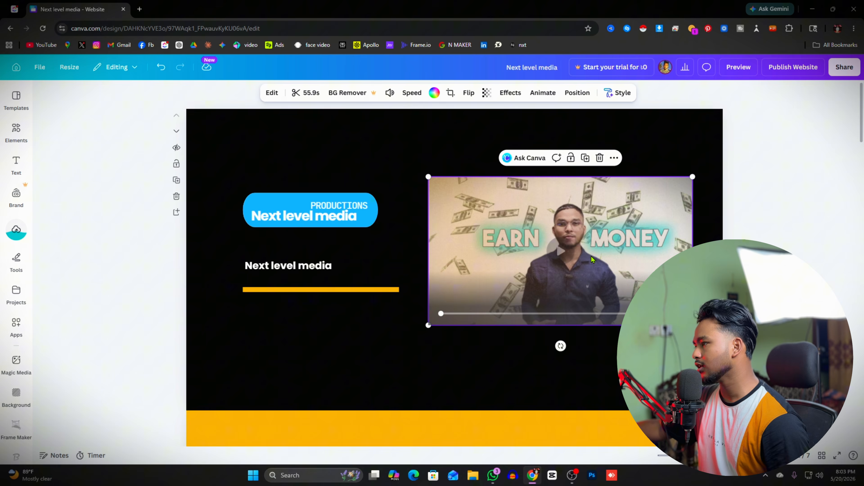
left_click(803, 207)
Step: Move the "Next level media" heading and its orange line slightly up, closer to the blue badge
left_click(316, 275)
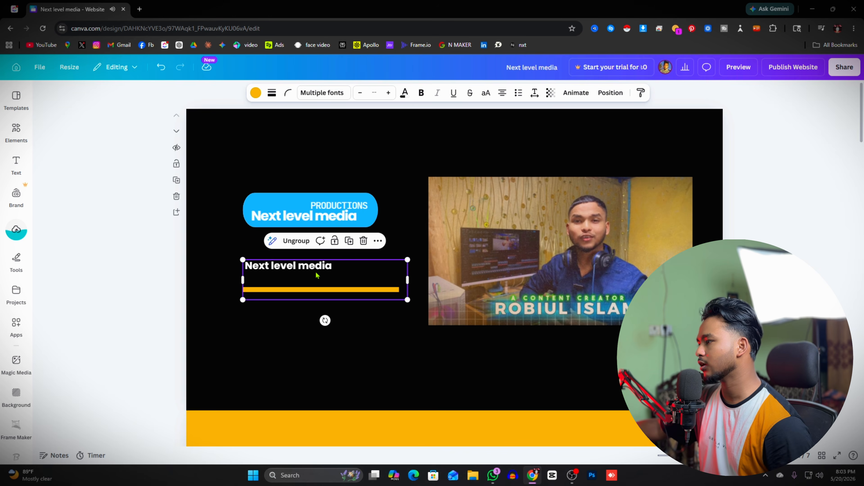
left_click_drag(308, 288, 309, 281)
left_click(361, 353)
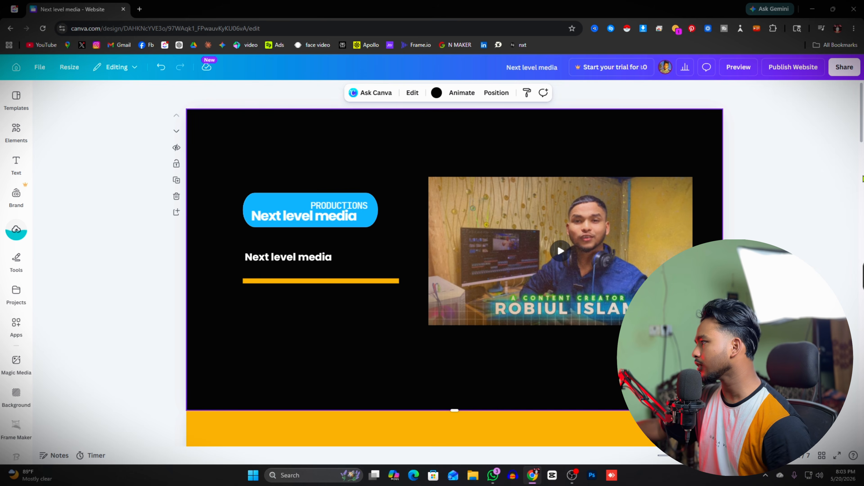
Step: Upload another file from the computer to the uploads library while working on the yellow About section
scroll(454, 265, "down", 8)
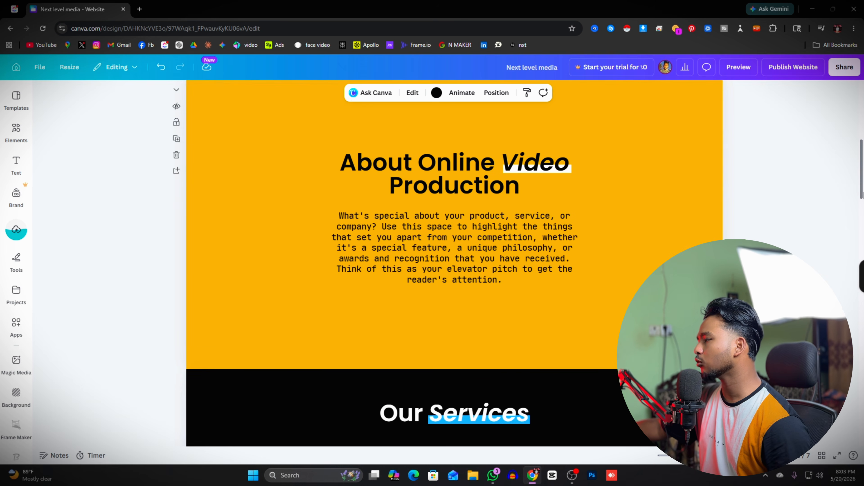
left_click(436, 227)
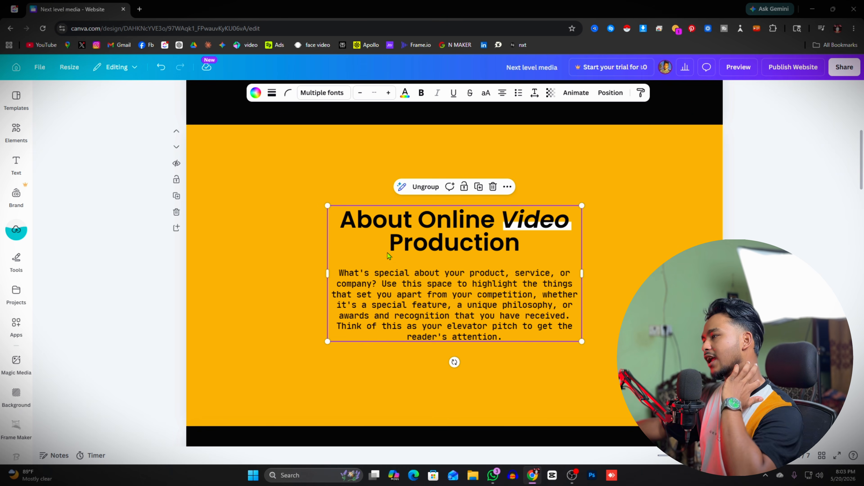
left_click(20, 234)
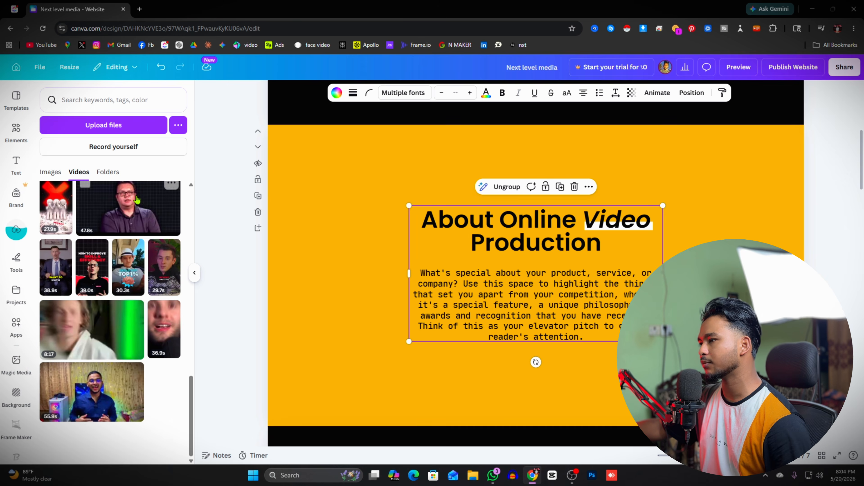
left_click(103, 125)
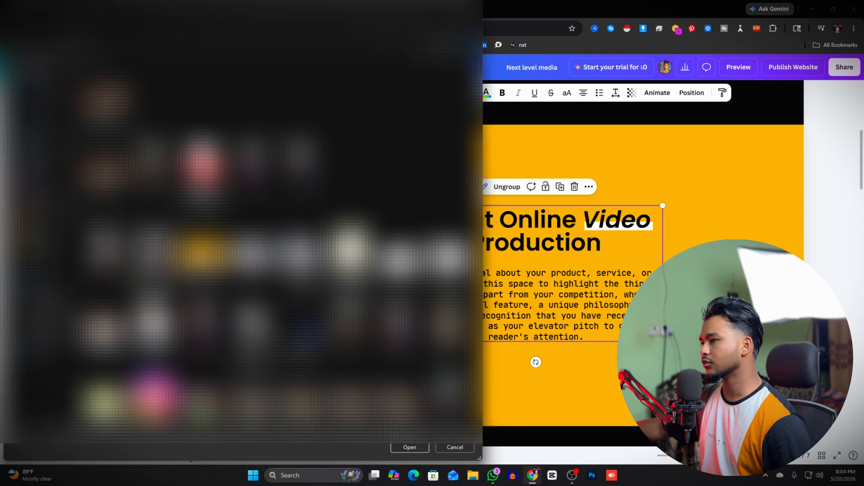
scroll(276, 245, "down", 10)
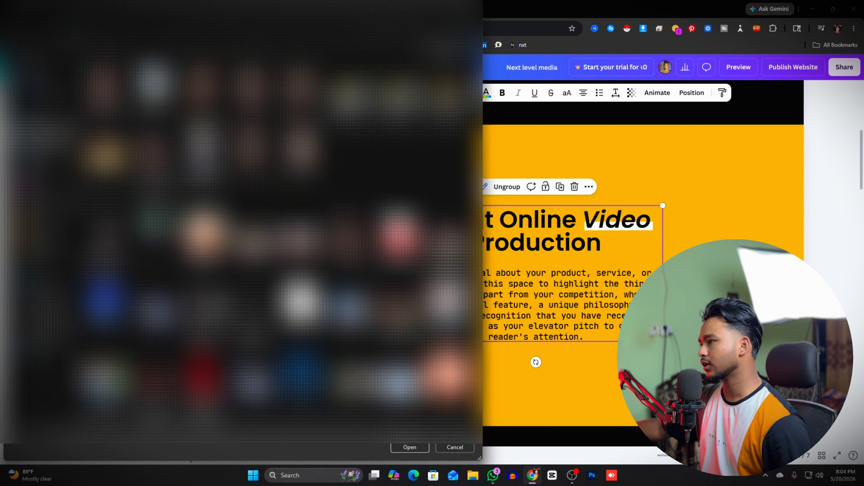
scroll(266, 308, "down", 5)
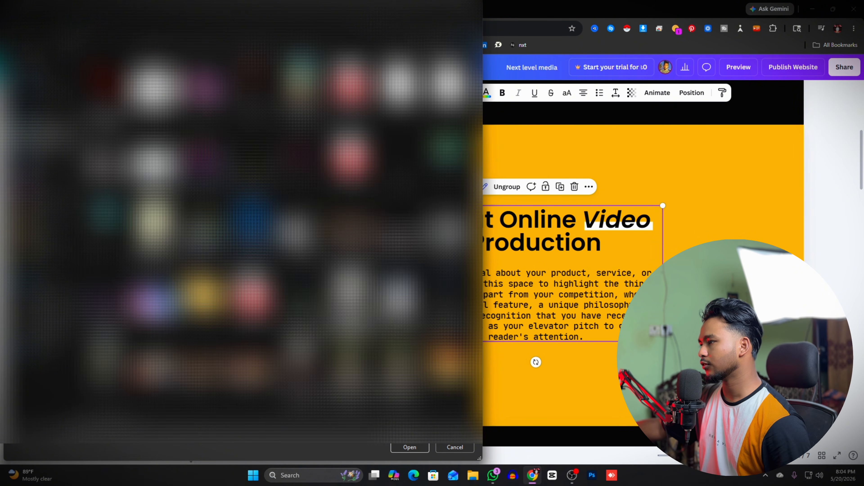
scroll(351, 235, "down", 4)
scroll(401, 340, "up", 4)
scroll(275, 245, "up", 5)
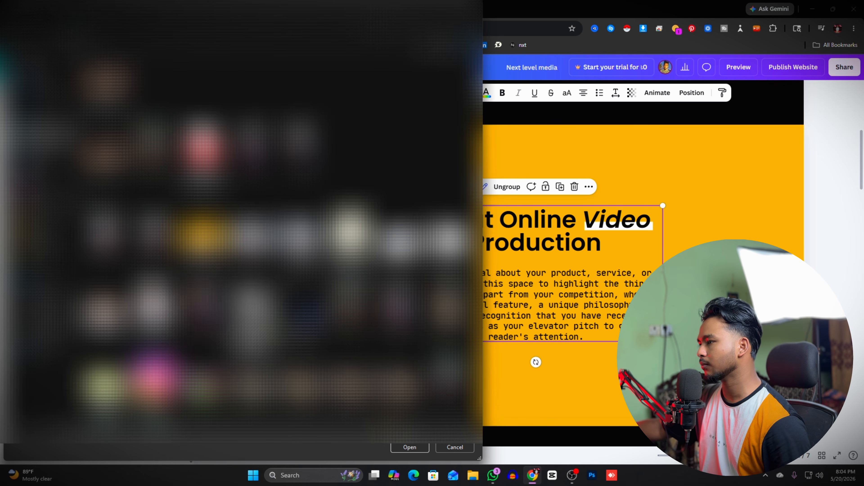
scroll(242, 221, "down", 5)
scroll(350, 286, "down", 5)
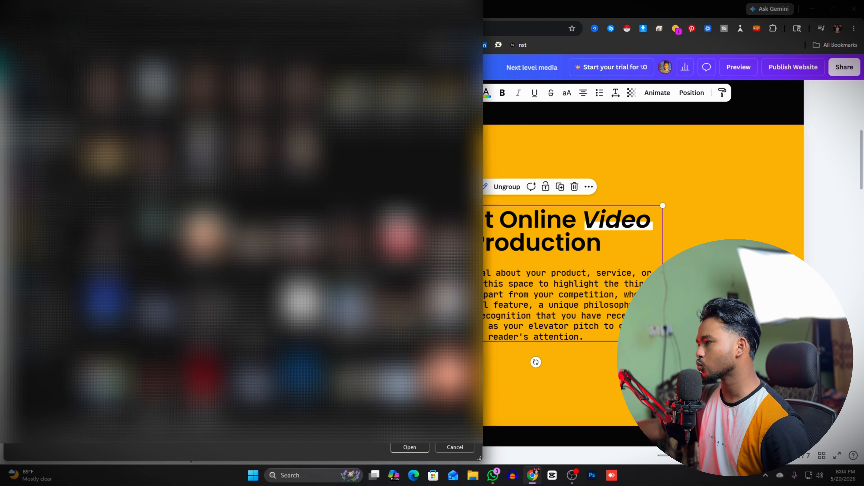
scroll(276, 245, "down", 5)
double_click(157, 249)
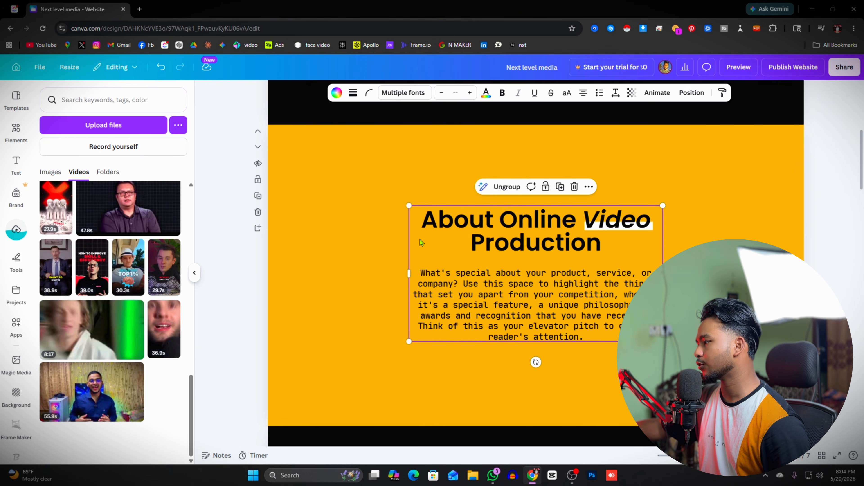
Step: Delete the "About Online Video Production" heading and the rest of its text group from the yellow section
left_click(450, 238)
key("Delete")
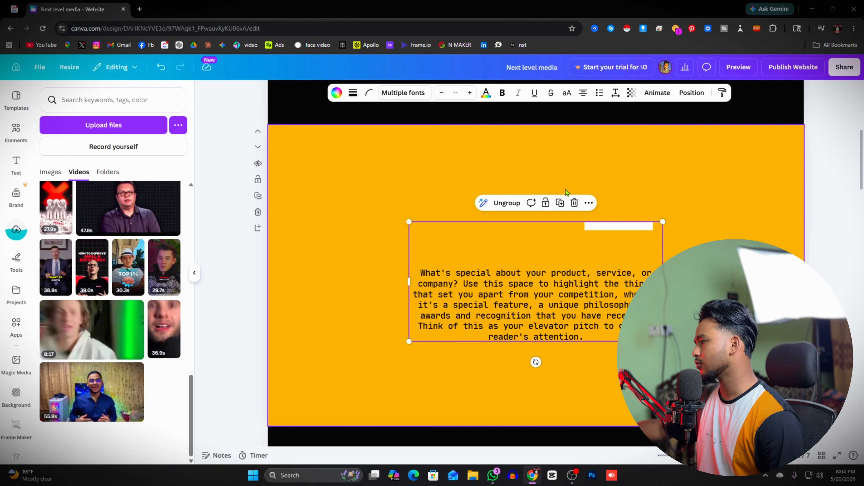
key("Delete")
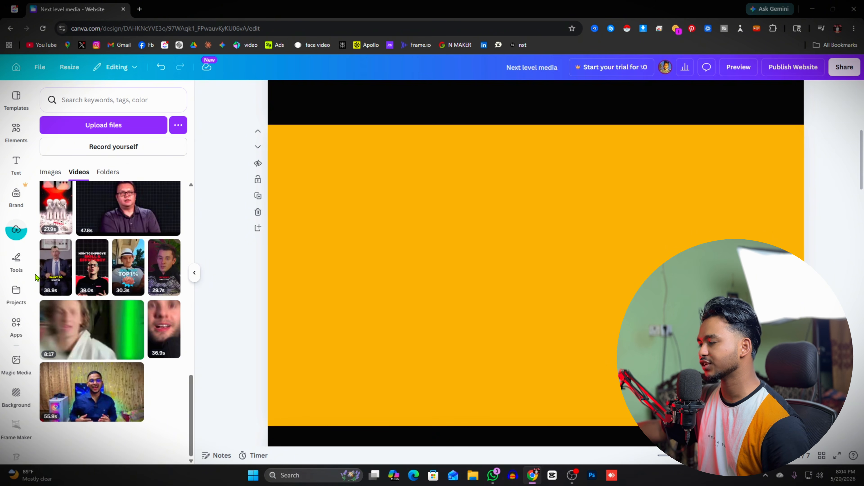
Step: Browse the recently used elements for a frame that suits the yellow section
left_click(16, 292)
left_click(15, 162)
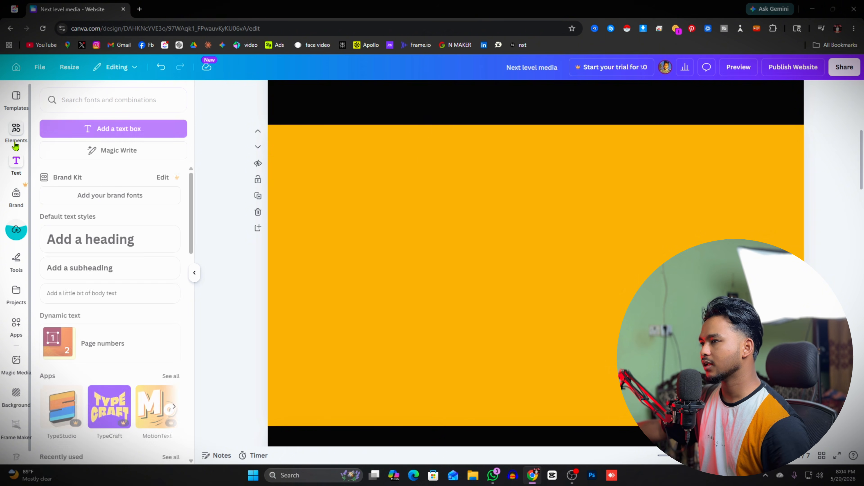
left_click(15, 143)
scroll(110, 231, "down", 5)
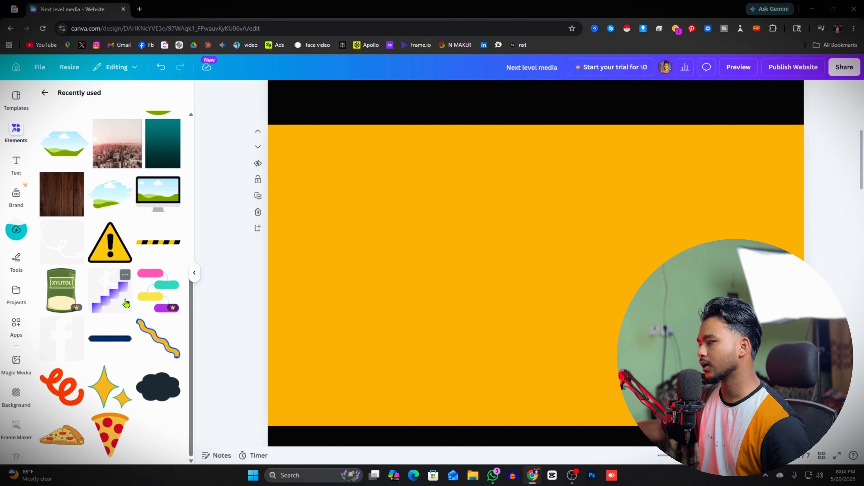
scroll(124, 303, "up", 6)
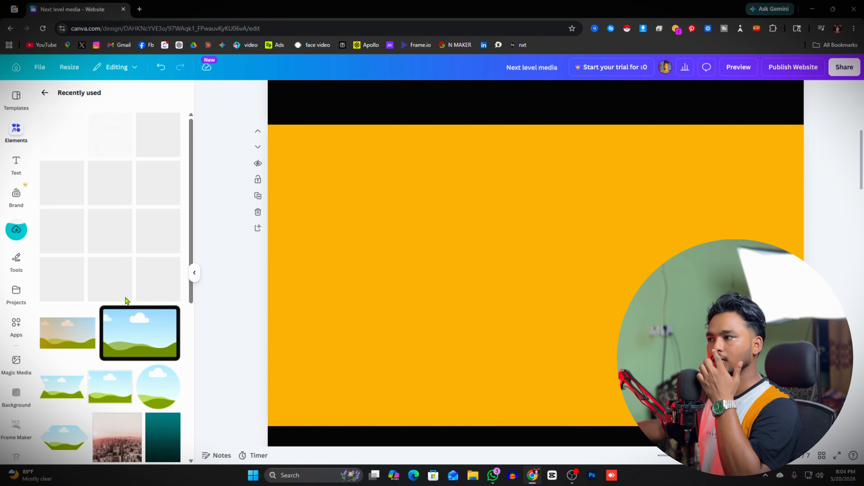
left_click(492, 476)
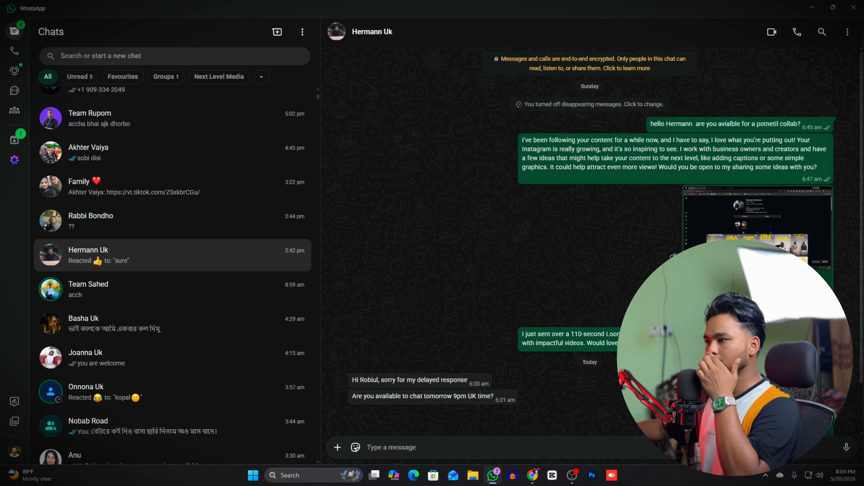
key("alt+Tab")
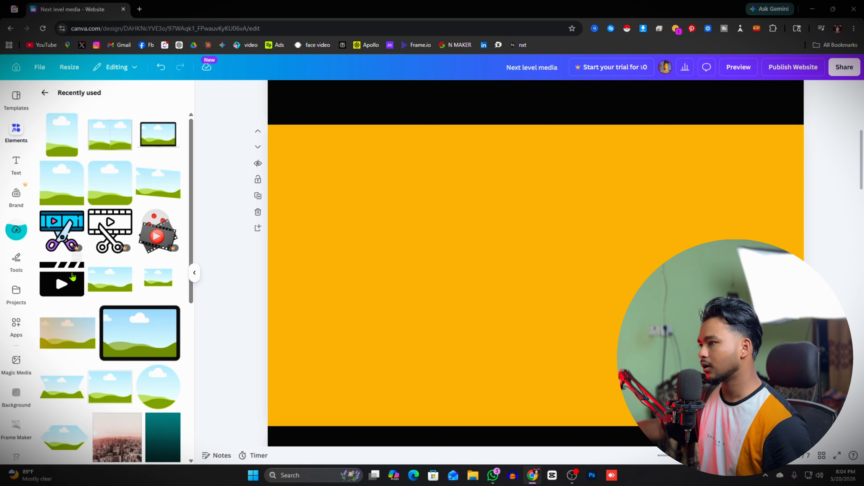
Step: Place the portrait rounded frame with blue border on the left of the yellow section, and enlarge and centre it vertically
left_click_drag(59, 146, 368, 233)
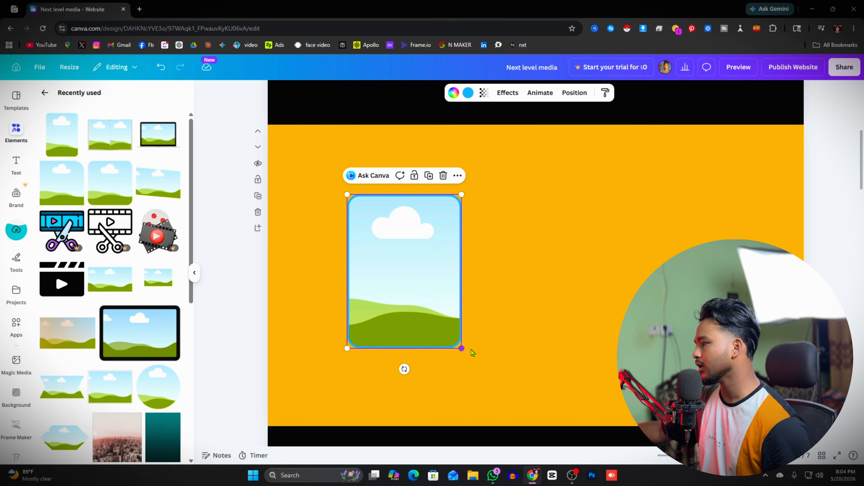
left_click_drag(462, 349, 483, 377)
mouse_move(419, 312)
left_mouse_down()
mouse_move(400, 299)
mouse_move(412, 302)
left_mouse_up()
Step: Add a second portrait rounded frame on the right of the yellow section, enlarged to match the first and level with it
left_click_drag(62, 135, 604, 243)
left_click_drag(685, 364, 708, 396)
left_click_drag(646, 308, 646, 282)
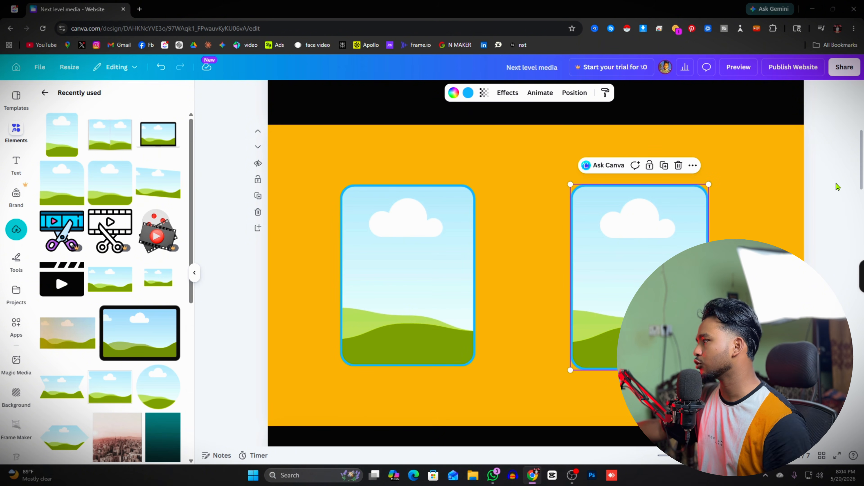
Step: Space the two portrait frames widely apart, leaving a broad gap in the middle of the yellow section
left_click_drag(616, 276, 553, 276)
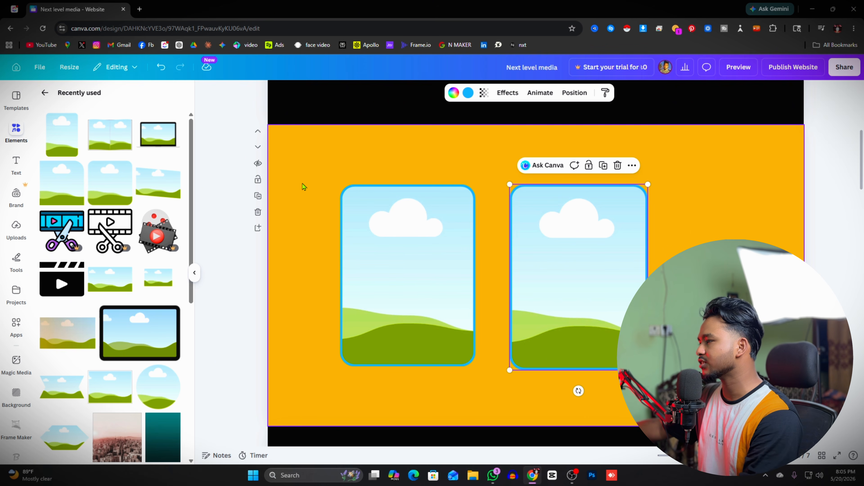
left_click(442, 259)
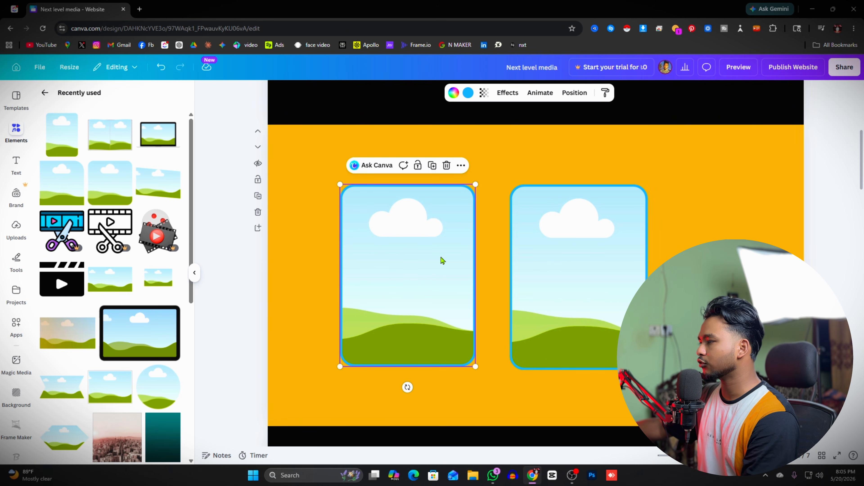
left_click_drag(442, 259, 429, 257)
left_click(579, 266)
left_click_drag(579, 266, 633, 286)
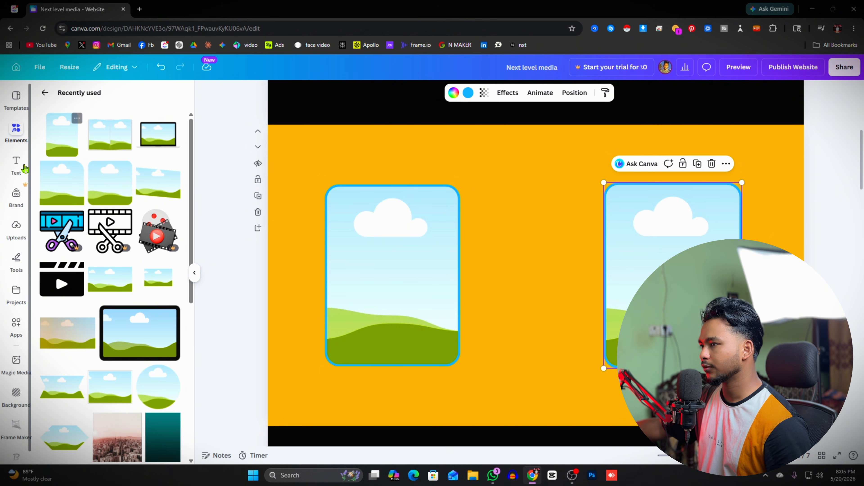
Step: Fill the left portrait frame with the uploaded 30.3 s "TOP 1%" video
left_click(17, 225)
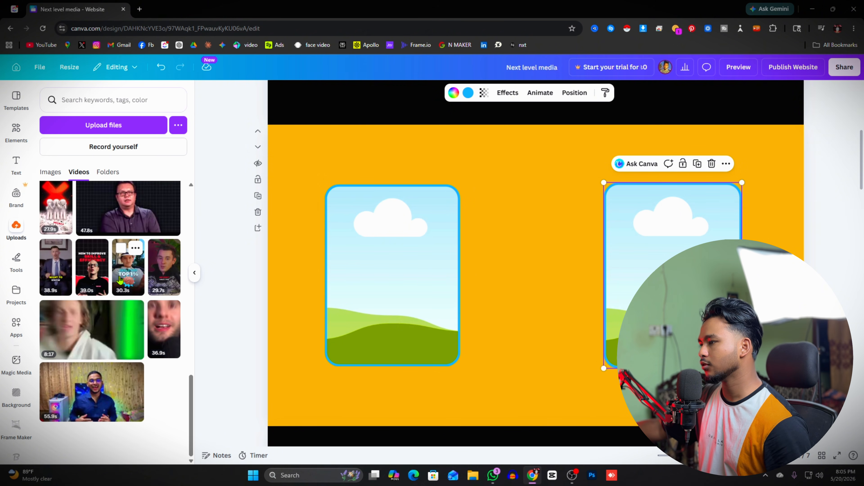
left_click_drag(119, 280, 363, 339)
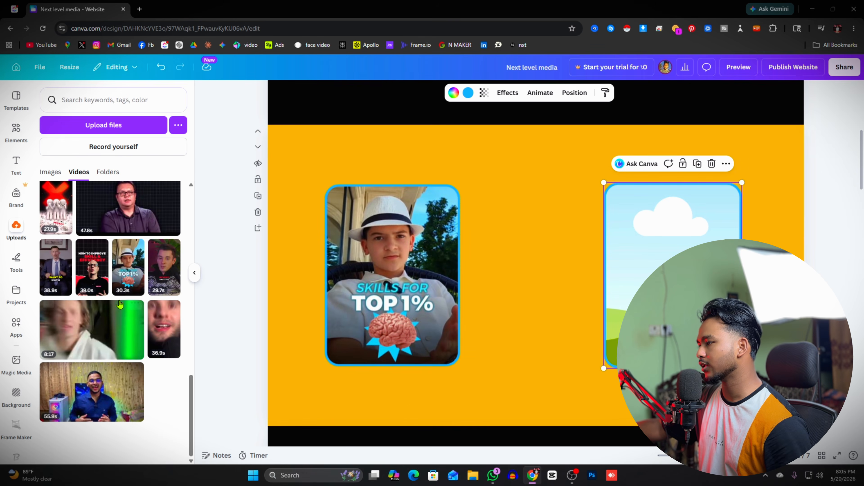
Step: Fill the right portrait frame in the yellow section with the uploaded 38.9 s video
left_click_drag(65, 274, 640, 279)
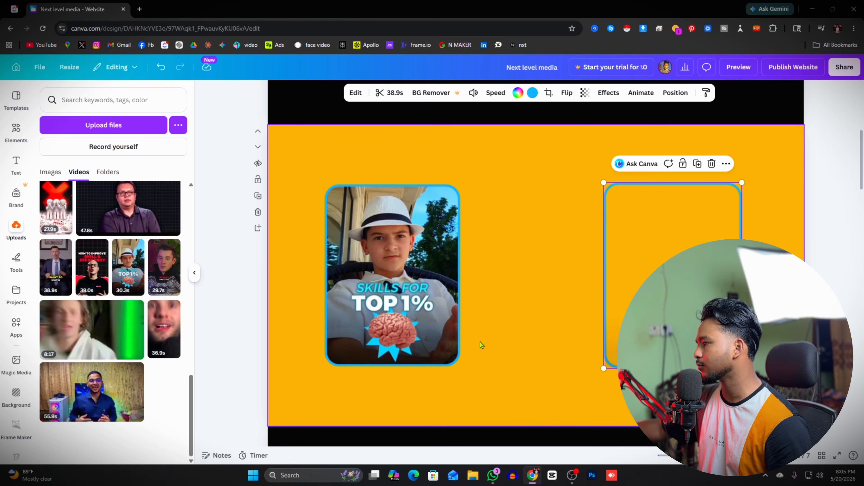
left_click(497, 244)
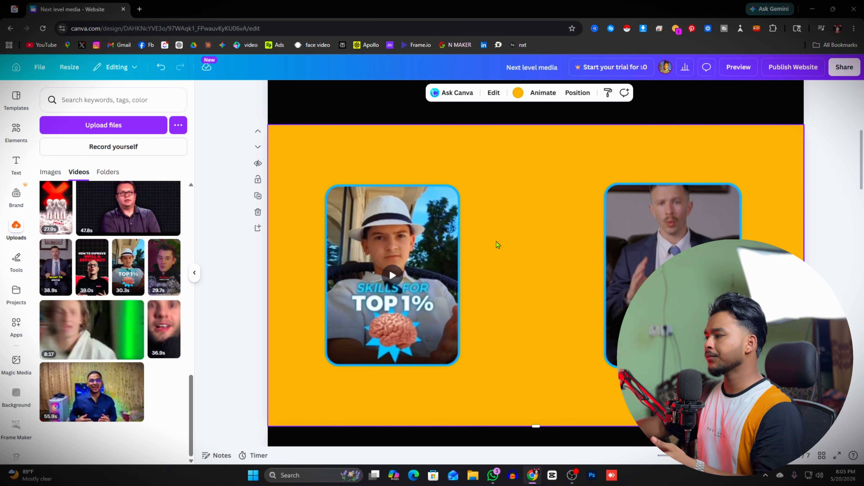
scroll(390, 270, "down", 5)
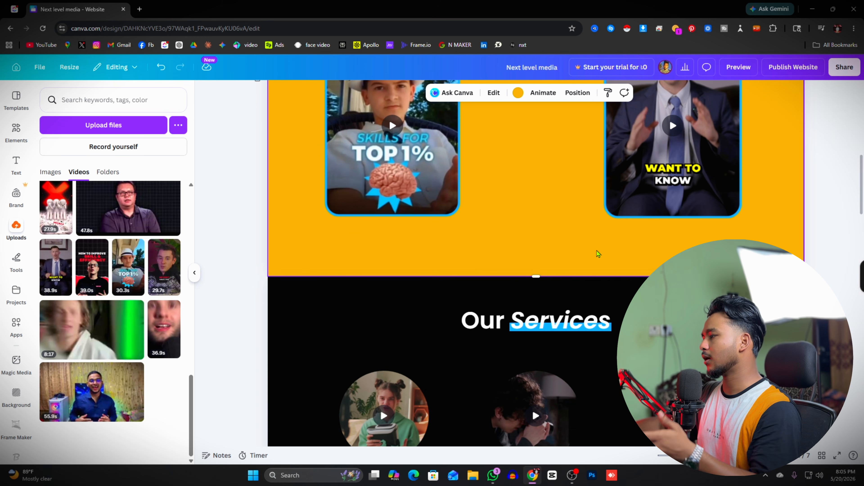
scroll(596, 254, "up", 6)
scroll(535, 245, "up", 5)
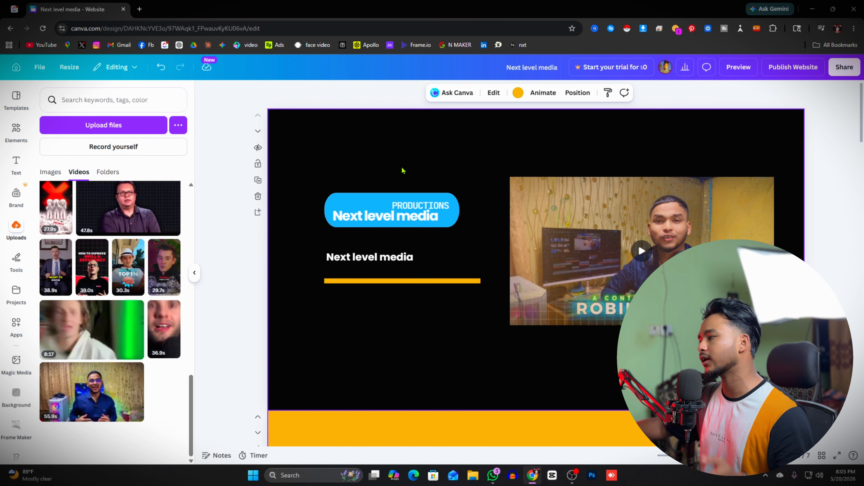
Step: Duplicate the "Our Services" section that follows the yellow section
scroll(532, 215, "down", 10)
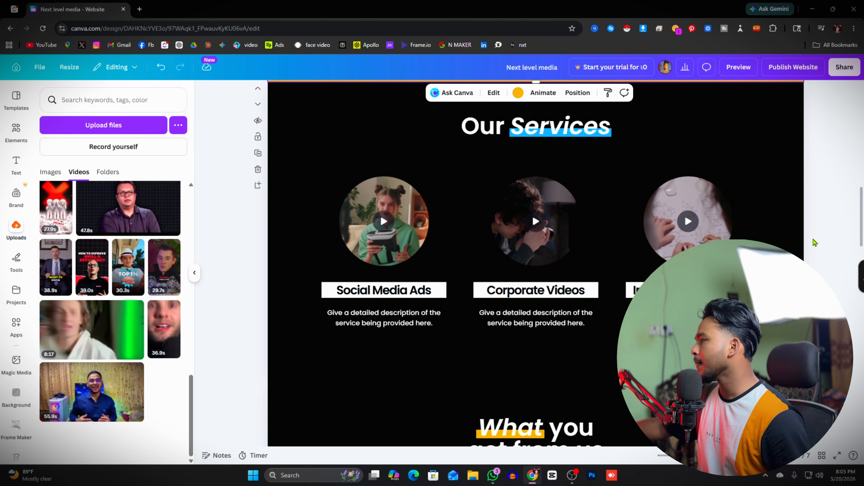
scroll(813, 242, "up", 5)
left_click_drag(863, 168, 863, 226)
scroll(572, 197, "up", 3)
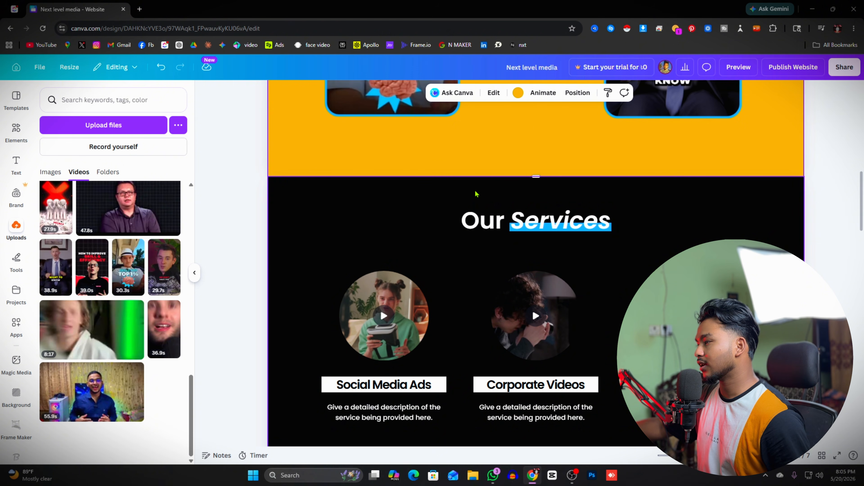
left_click(244, 208)
left_click(388, 236)
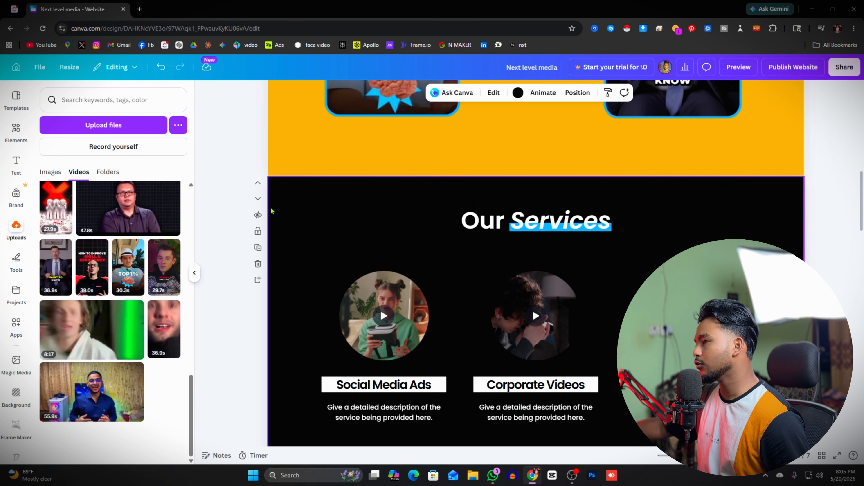
left_click(258, 249)
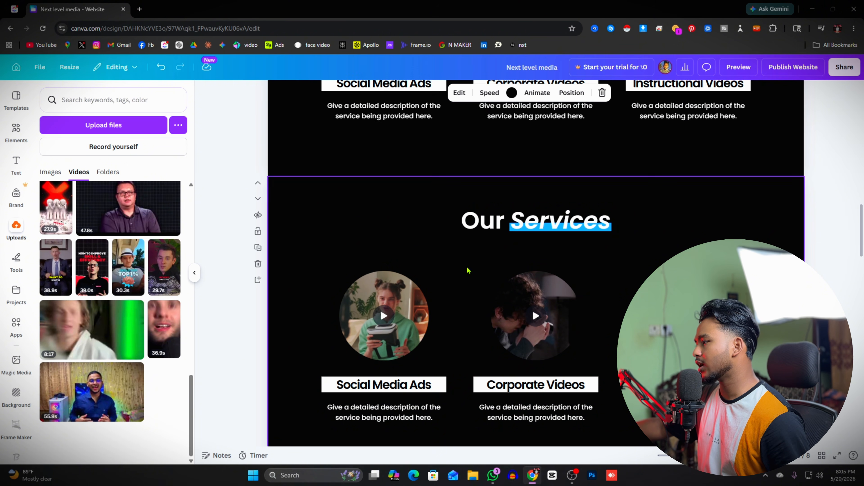
Step: Add a blank black page and move it up so it sits directly below the yellow video section
scroll(521, 295, "down", 5)
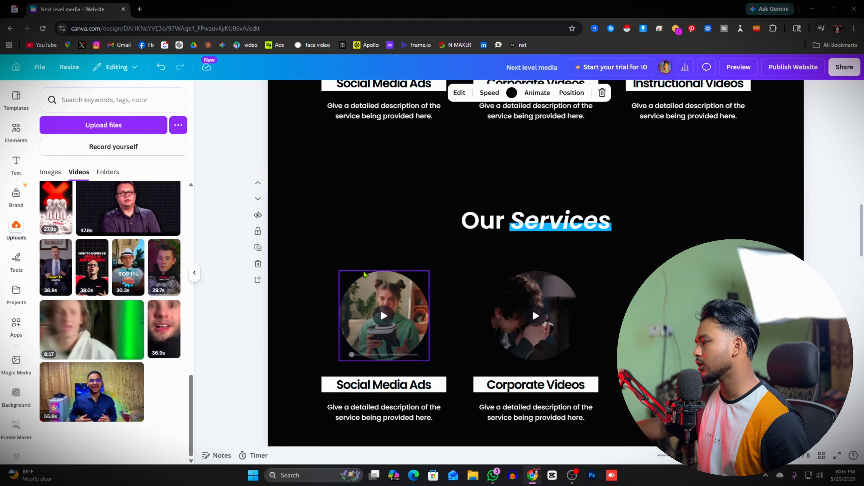
left_click(344, 247)
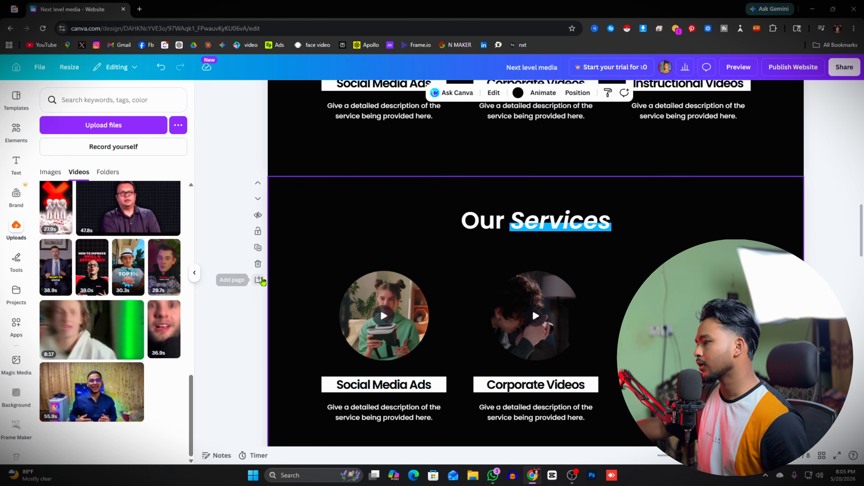
left_click(260, 279)
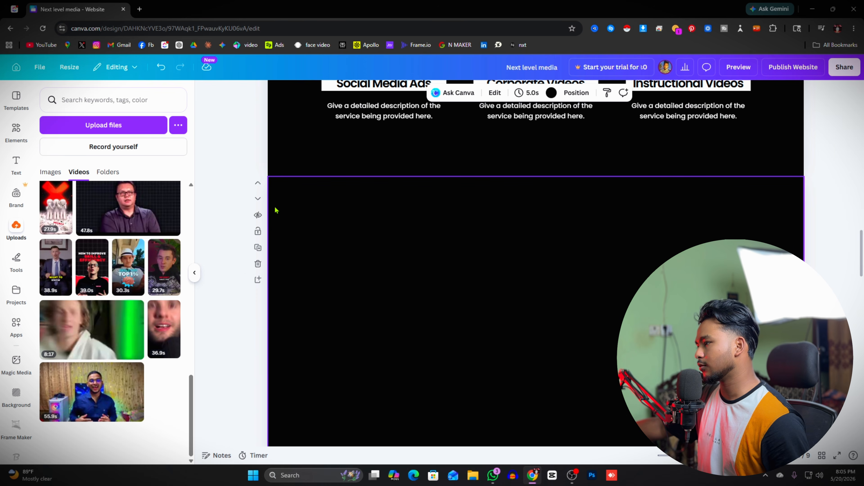
left_click(256, 186)
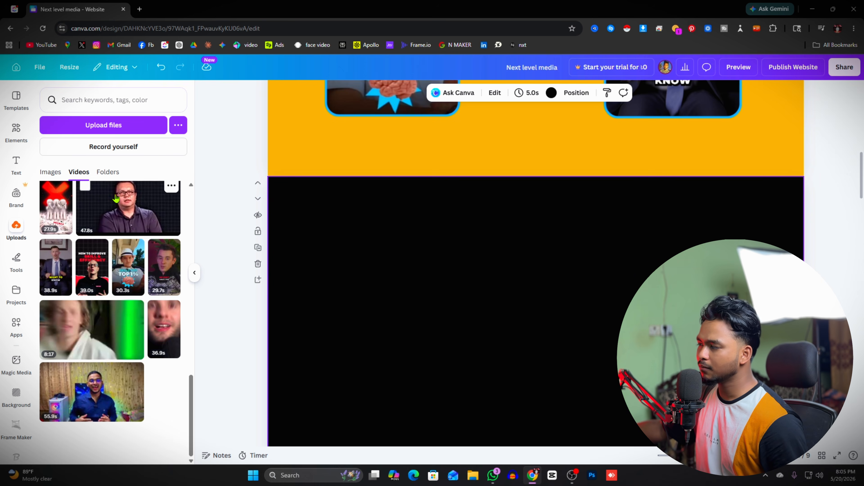
left_click_drag(116, 197, 366, 253)
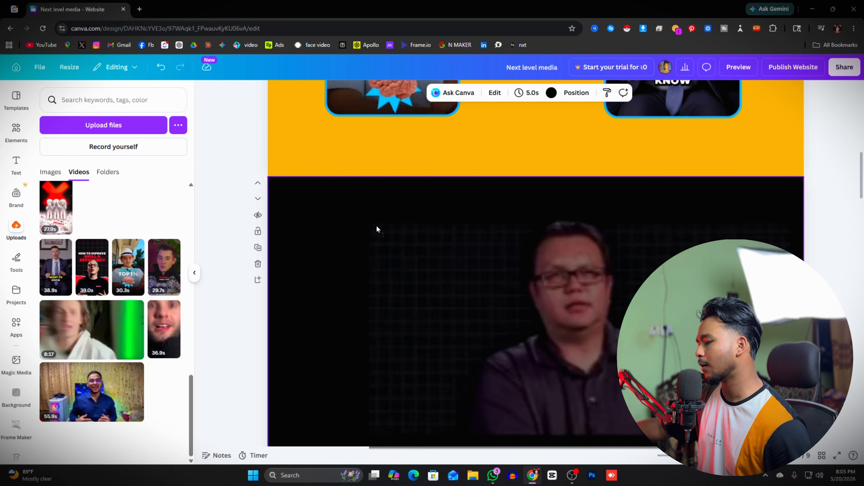
left_click_drag(376, 226, 89, 238)
scroll(73, 277, "up", 15)
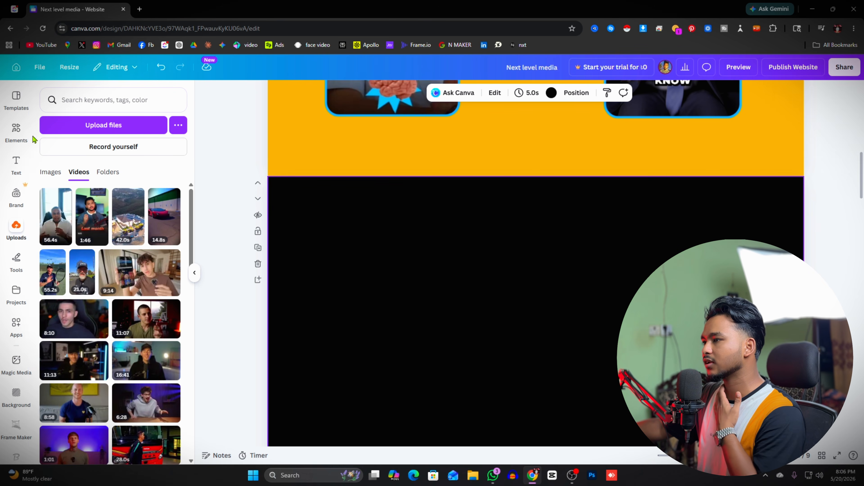
Step: Place the warm-tinted landscape frame in the upper-left corner of the blank black page and shrink it to under a quarter of the page width
left_click(15, 134)
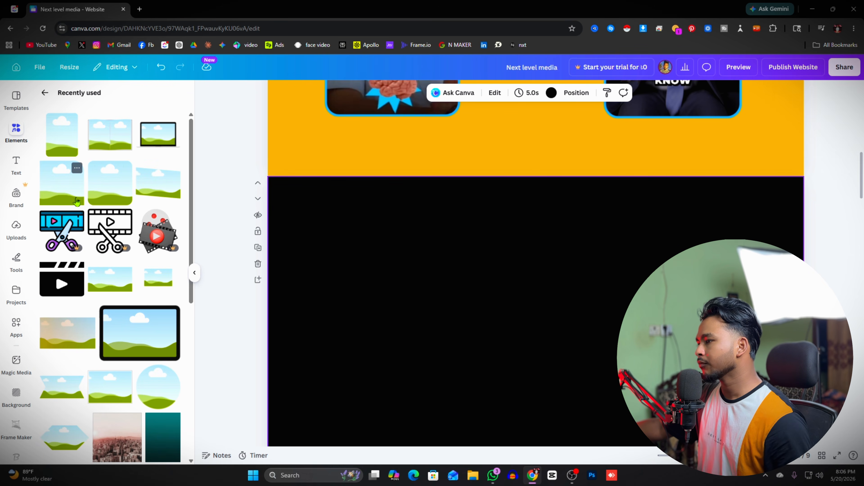
left_click_drag(91, 341, 325, 234)
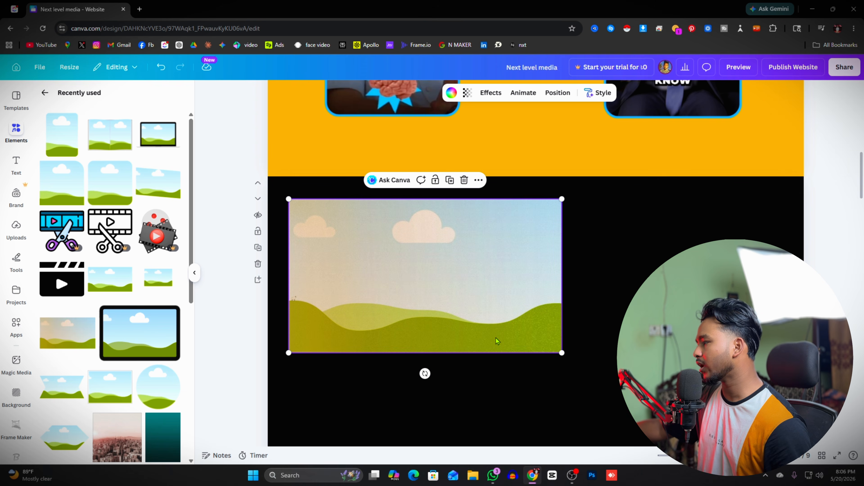
left_click_drag(561, 352, 411, 267)
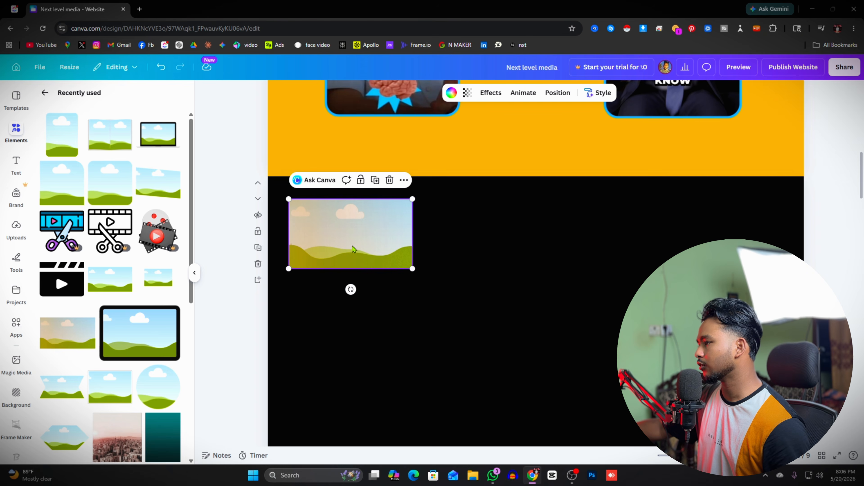
left_click_drag(354, 248, 351, 244)
left_click_drag(81, 340, 443, 228)
left_click_drag(725, 355, 612, 294)
left_click_drag(573, 260, 573, 246)
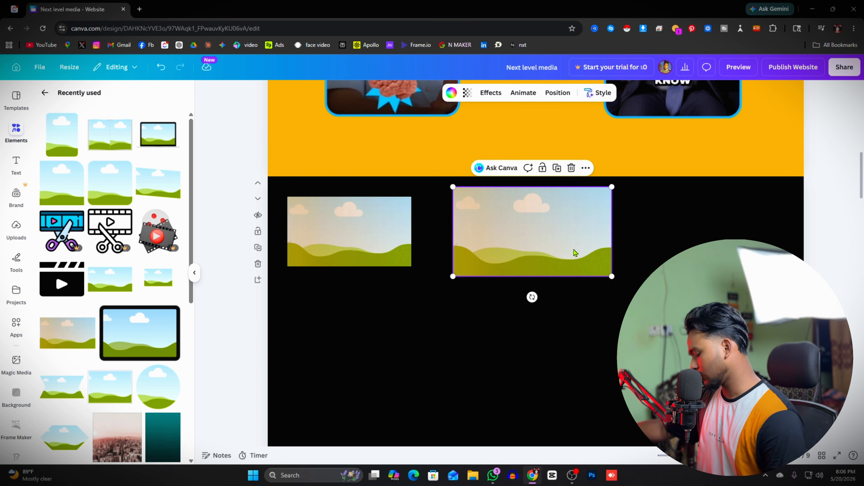
key("Delete")
Step: Duplicate the small landscape frame three times
left_click(371, 244)
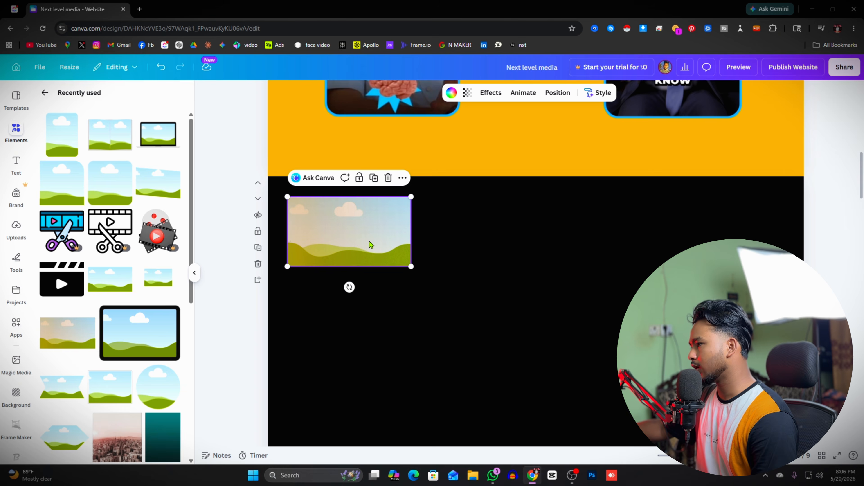
left_click(371, 180)
left_click(377, 186)
left_click(385, 193)
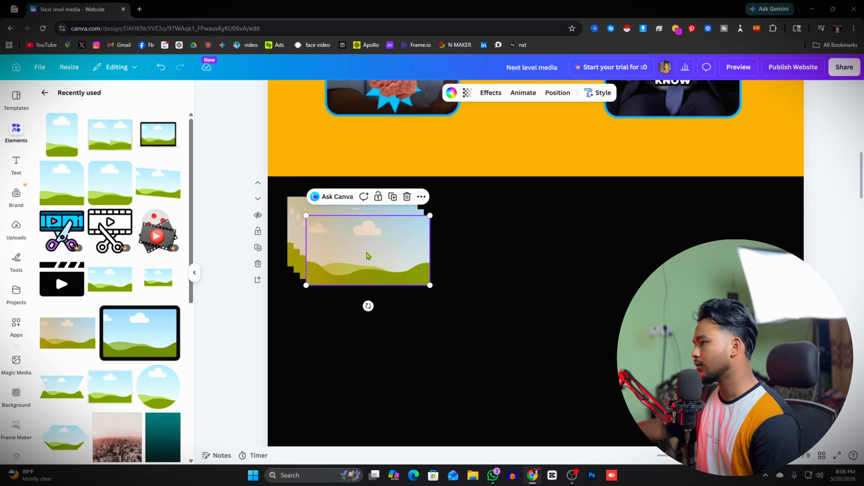
Step: Arrange the four landscape frames in two rows of two, aligned with the first frame's row and column
left_click_drag(366, 245, 510, 236)
left_click_drag(378, 273, 376, 360)
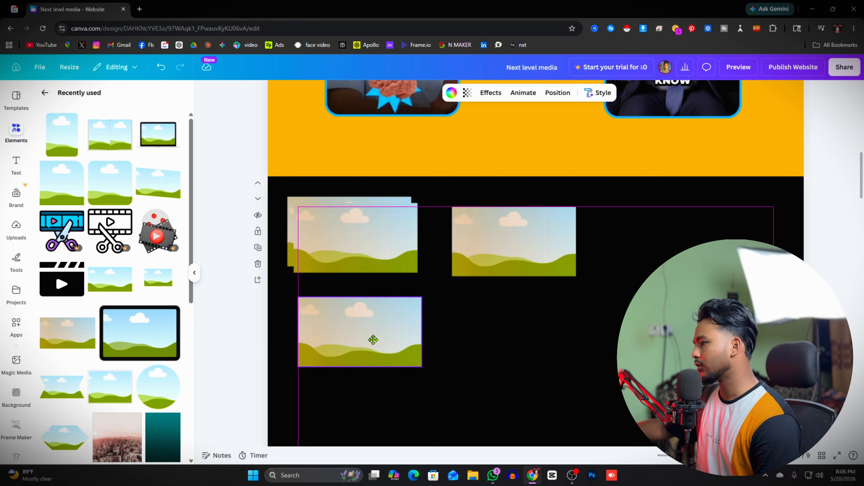
left_click(357, 252)
left_click_drag(357, 252, 530, 344)
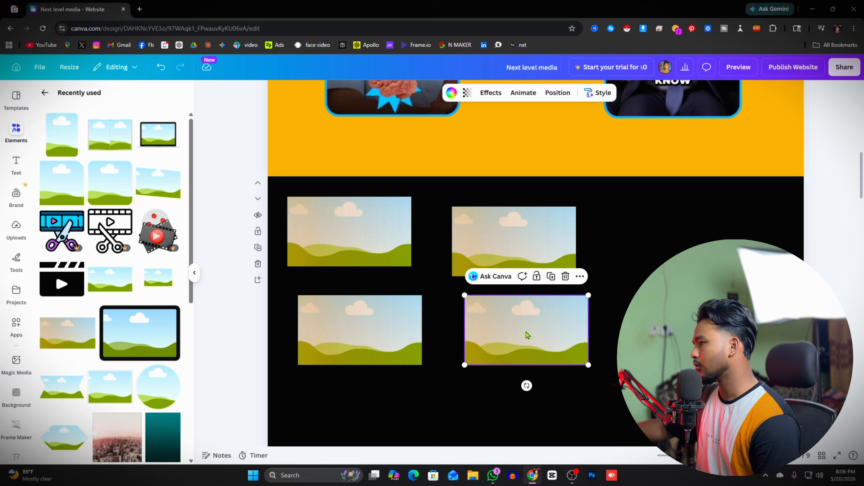
left_click(506, 251)
left_click_drag(505, 251, 503, 237)
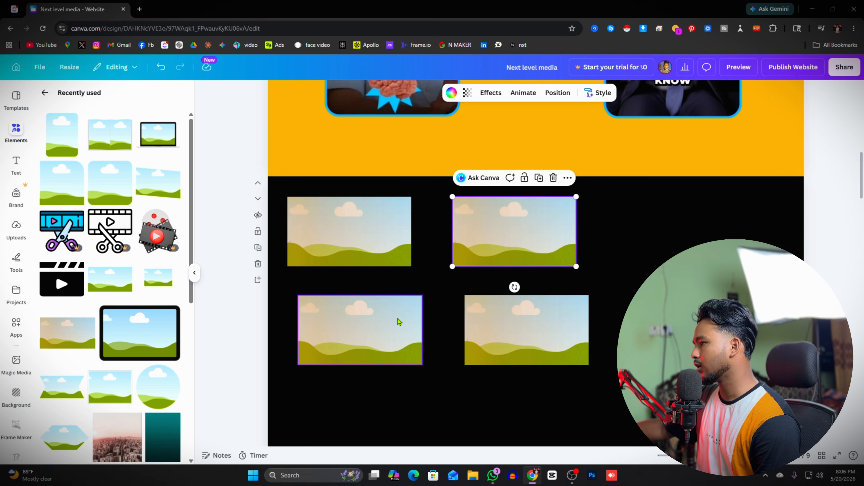
left_click_drag(399, 320, 383, 317)
Step: Add two more copies of the landscape frame as a third column, one level with each existing row
left_click_drag(505, 342, 704, 239)
key("ctrl+d")
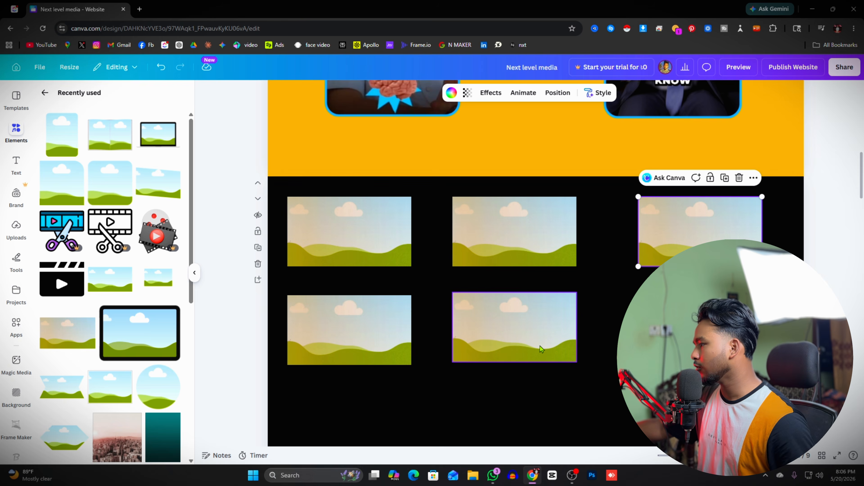
left_click(541, 348)
key("ctrl+d")
left_click_drag(548, 355, 727, 348)
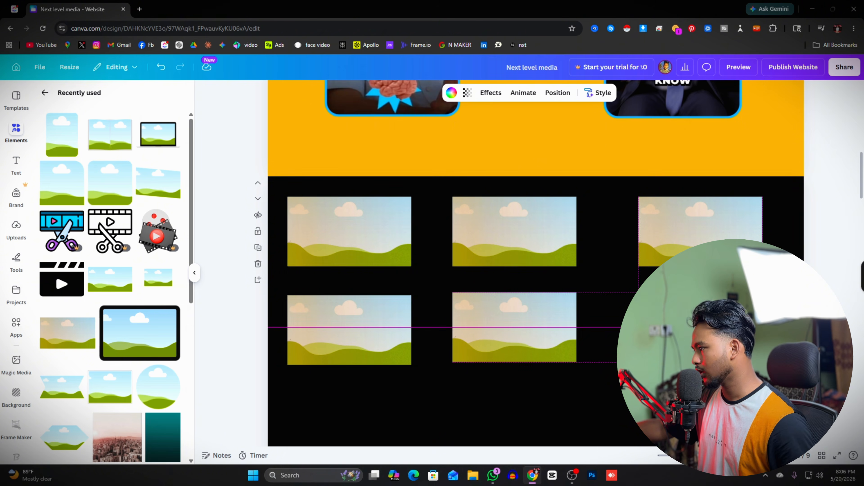
Step: Add three more copies of the landscape frame as a third row, completing a three-by-three grid above the services section
key("ctrl+v")
left_click_drag(555, 360, 724, 427)
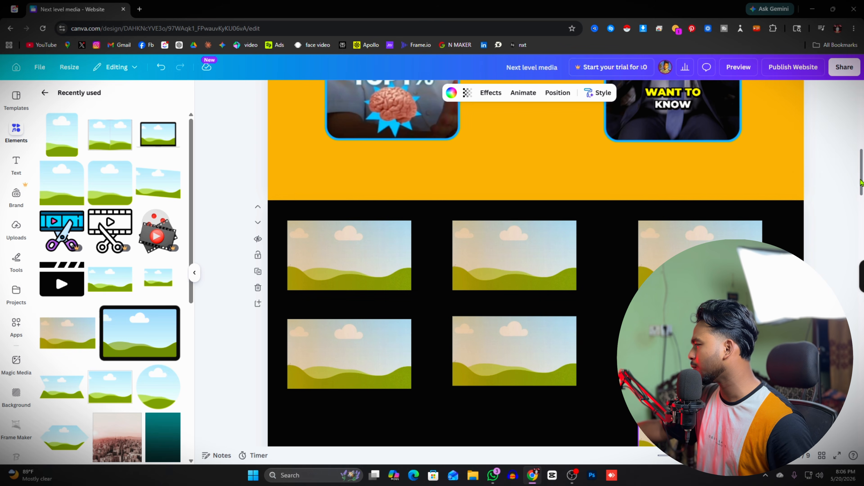
scroll(704, 272, "down", 4)
left_click_drag(704, 262, 704, 264)
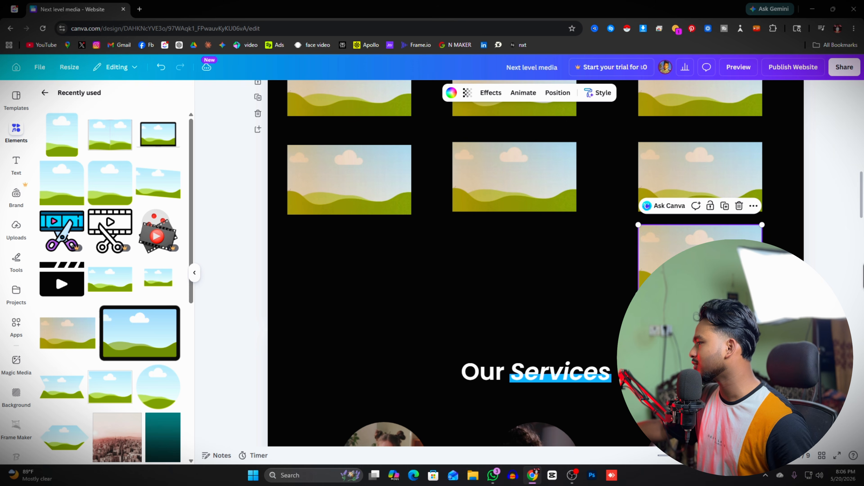
key("ctrl+v")
left_click_drag(511, 198, 504, 286)
key("ctrl+v")
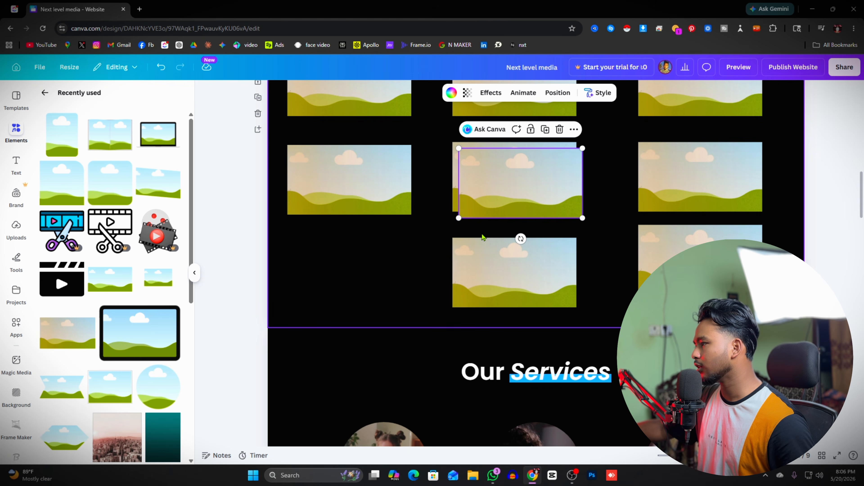
left_click_drag(560, 183, 393, 272)
scroll(526, 367, "up", 7)
scroll(528, 368, "down", 8)
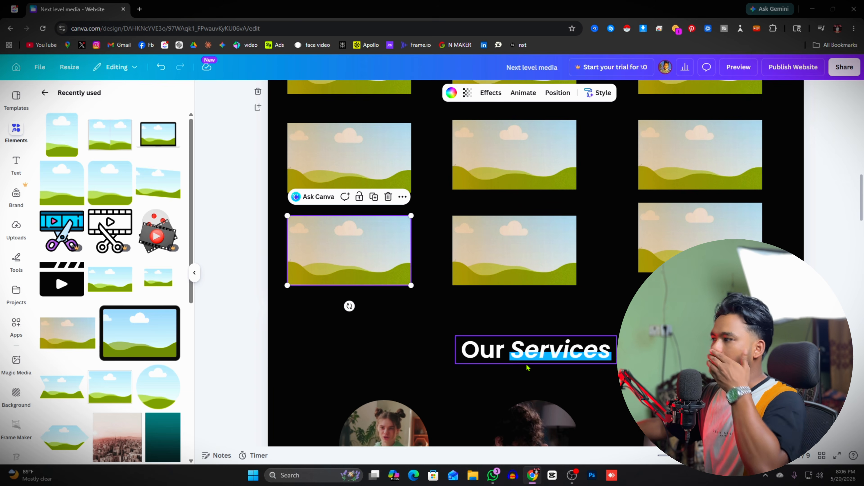
scroll(863, 196, "up", 4)
scroll(854, 192, "down", 2)
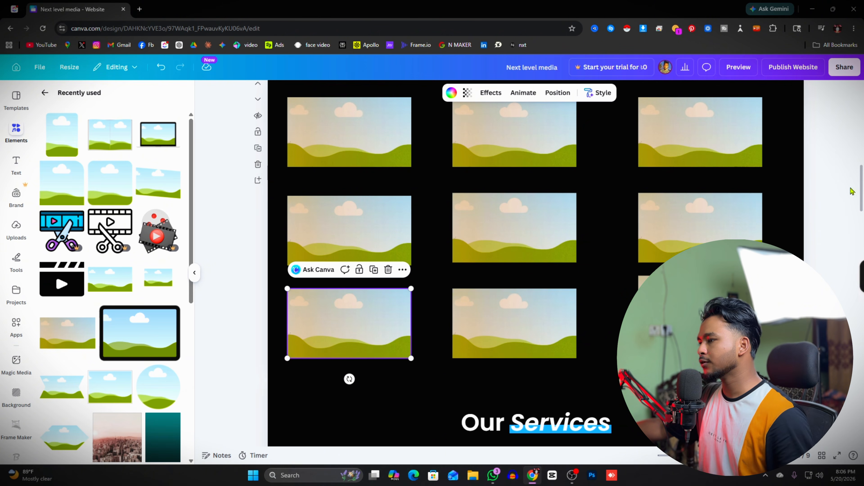
Step: Fill the grid's top row, left to right, with the uploaded 8:10, 11:07 and 16:41 videos
left_click(13, 223)
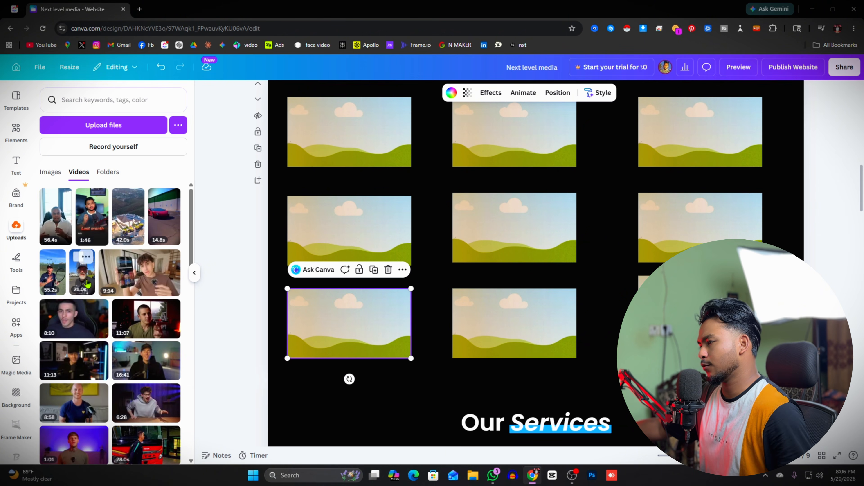
left_click_drag(95, 316, 310, 129)
left_click_drag(140, 321, 499, 133)
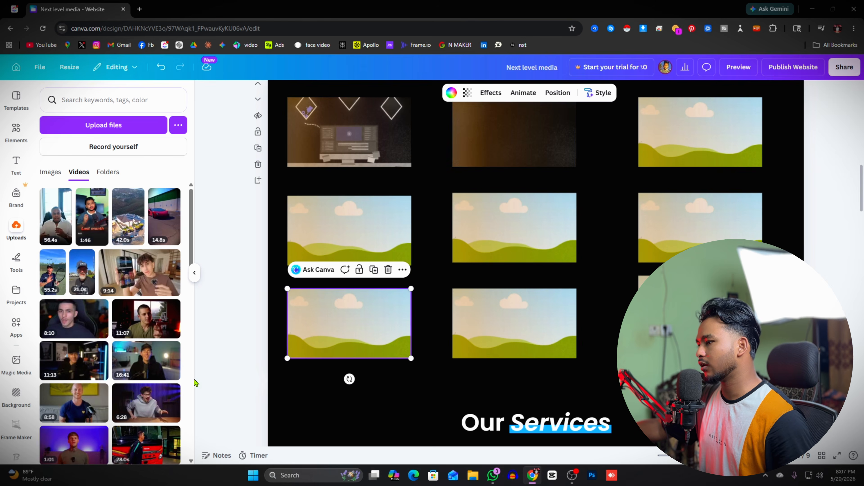
left_click_drag(126, 371, 672, 122)
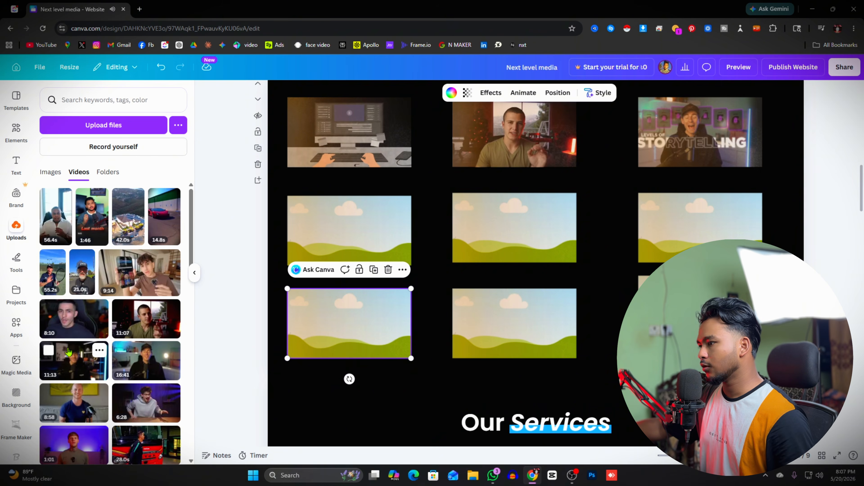
Step: Fill the grid's middle row, left to right, with the uploaded 11:13, 16:41 and 8:58 videos
left_click_drag(74, 360, 332, 223)
left_click_drag(146, 361, 489, 210)
left_click_drag(73, 397, 698, 225)
Step: Fill the bottom row's left frame with the uploaded 6:28 video and its middle frame with the 10.4 s video
left_click_drag(114, 413, 373, 332)
scroll(141, 413, "down", 7)
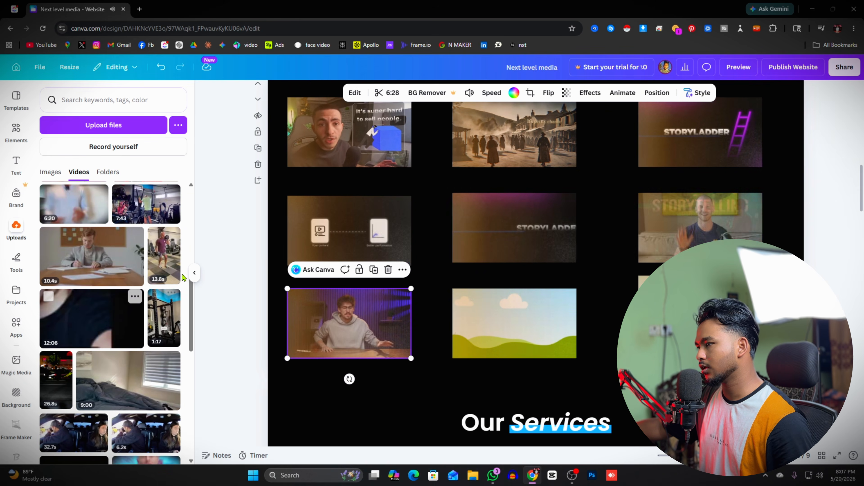
left_click_drag(94, 273, 536, 322)
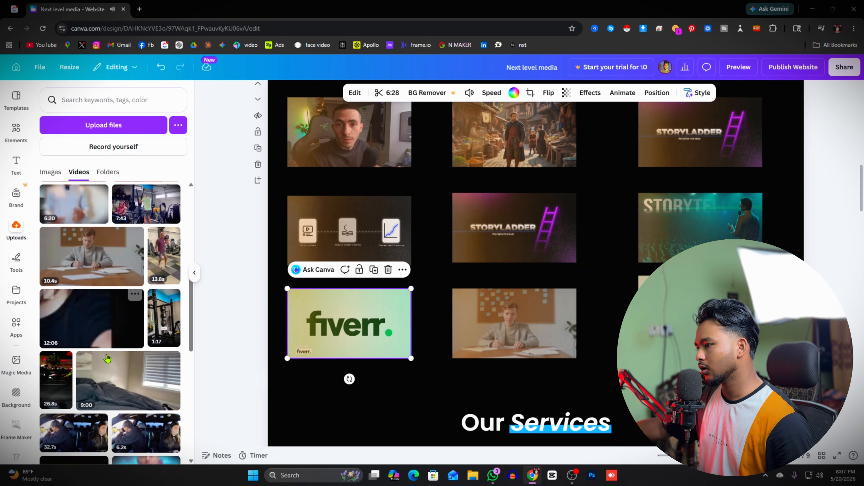
Step: Fill the right frame of the grid's bottom row with the uploaded 47.8 s video
scroll(85, 309, "down", 10)
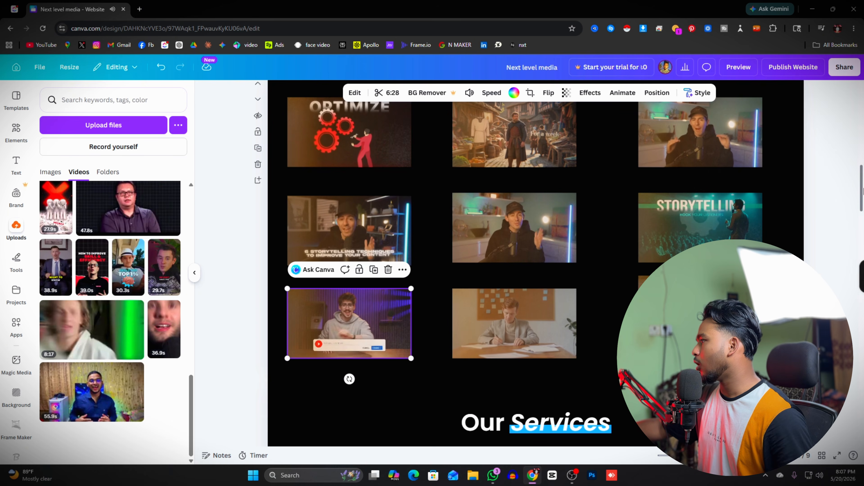
scroll(535, 264, "up", 1)
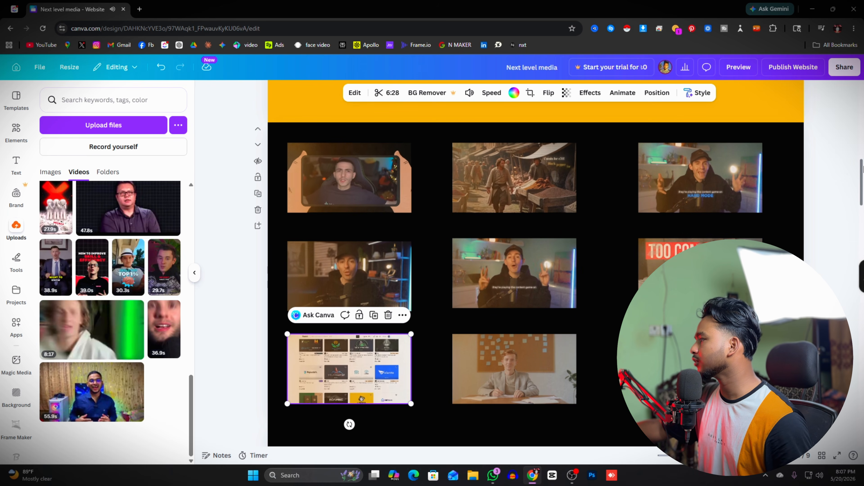
Step: Change the video grid section's background to the brown from the photo colours
mouse_move(863, 167)
left_mouse_down()
mouse_move(863, 177)
mouse_move(863, 164)
left_mouse_up()
left_click(281, 155)
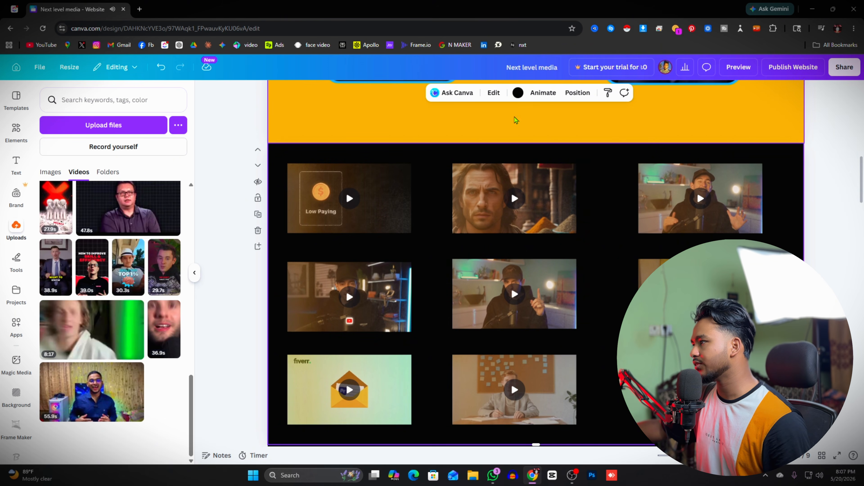
left_click(517, 94)
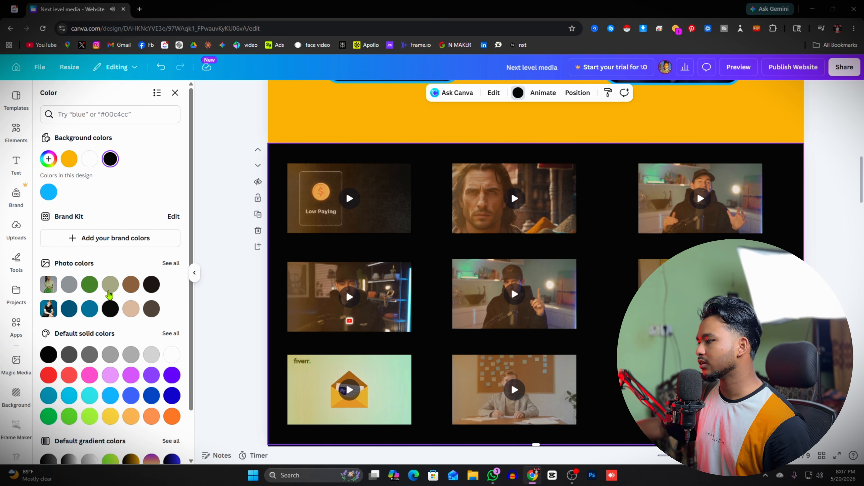
left_click(110, 285)
left_click(131, 309)
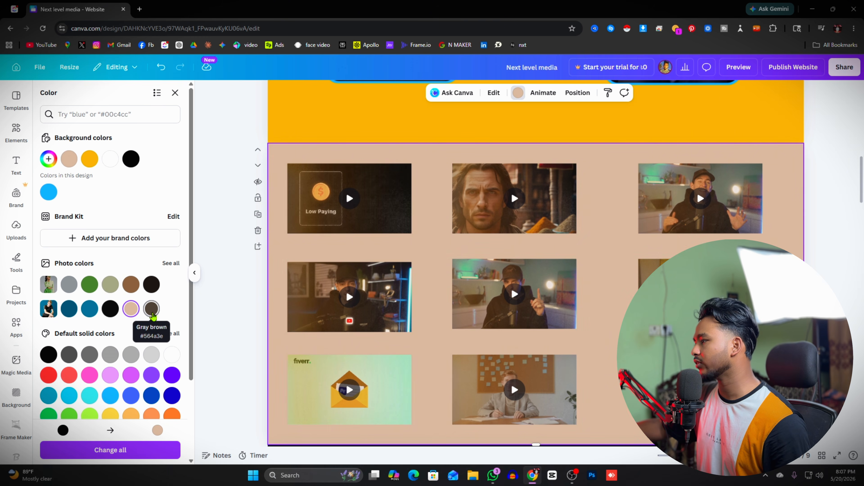
left_click(151, 309)
left_click(90, 308)
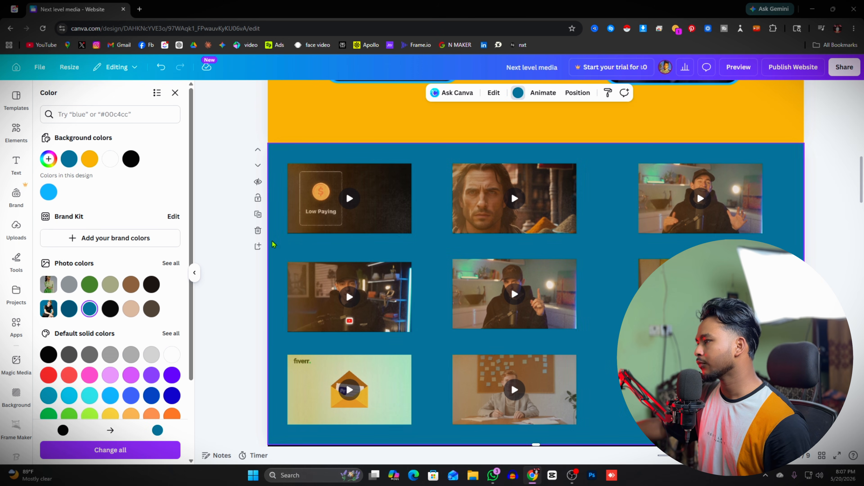
left_click(131, 309)
left_click(131, 286)
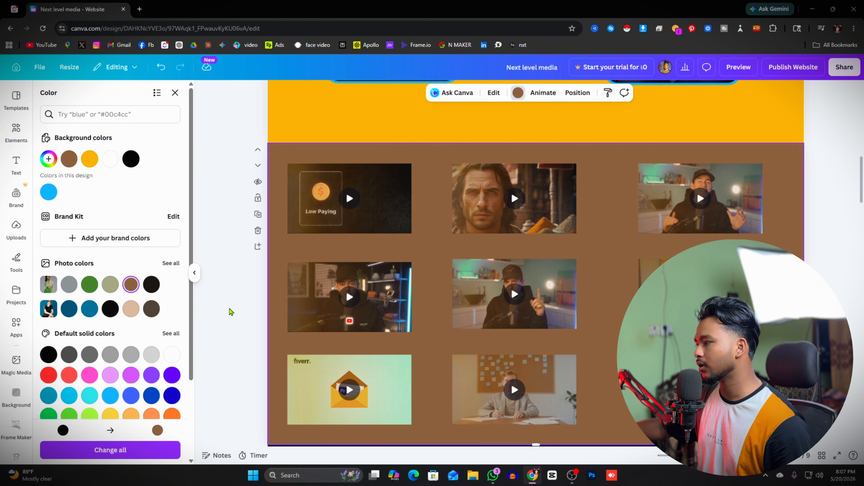
left_click(452, 227)
Step: Examine the services section below the grid, previewing the Social Media Ads clip and checking the Corporate Videos clip
scroll(854, 182, "down", 8)
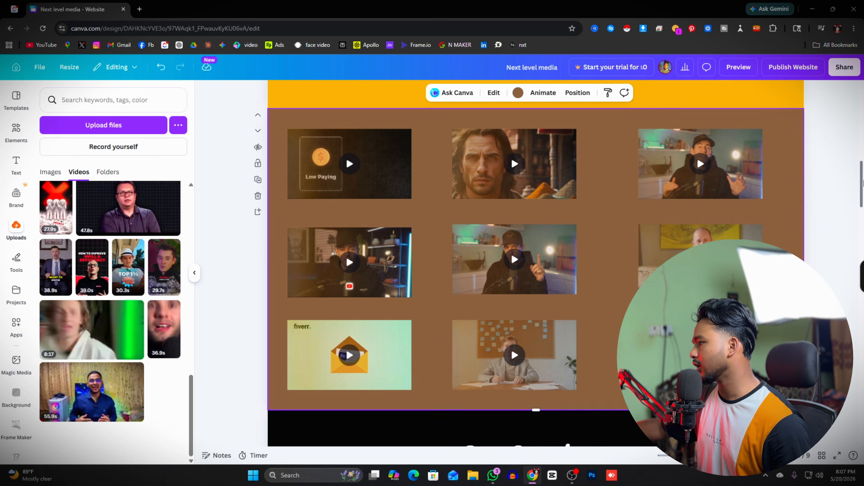
left_click(593, 212)
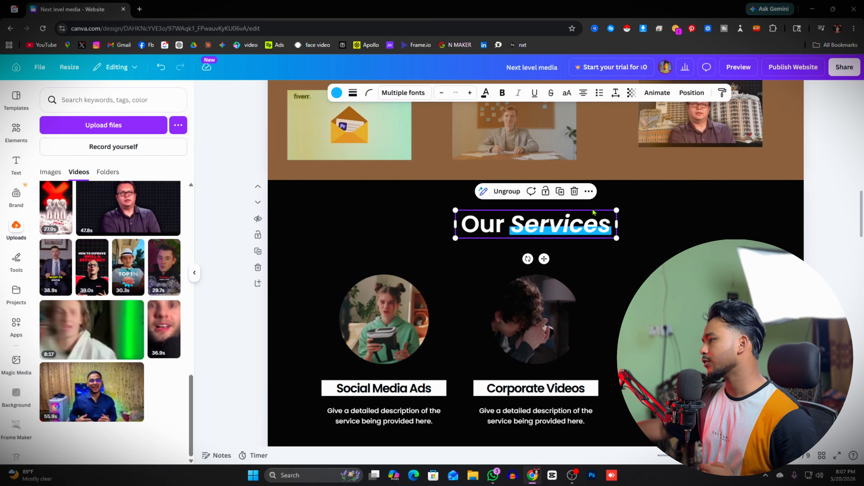
left_click(383, 315)
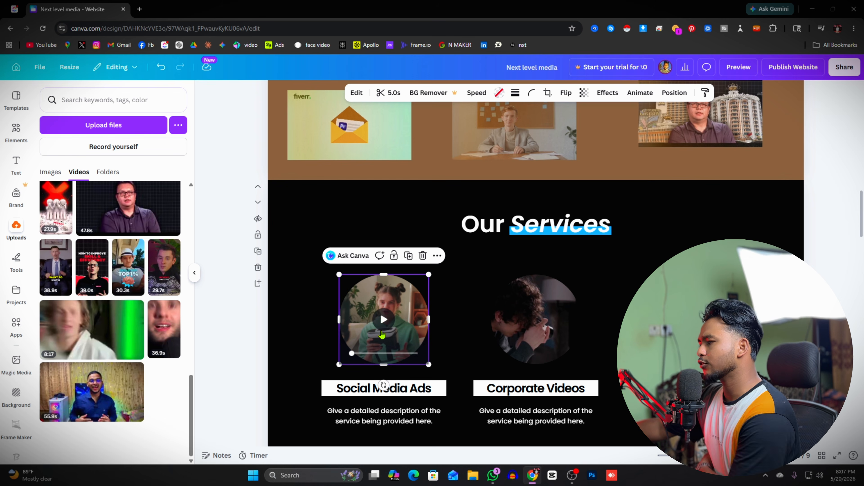
scroll(101, 324, "up", 10)
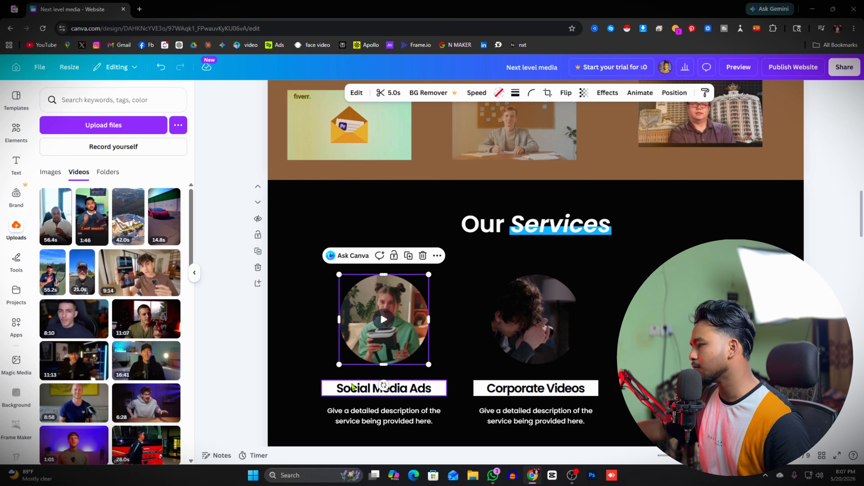
left_click(355, 387)
left_click(387, 322)
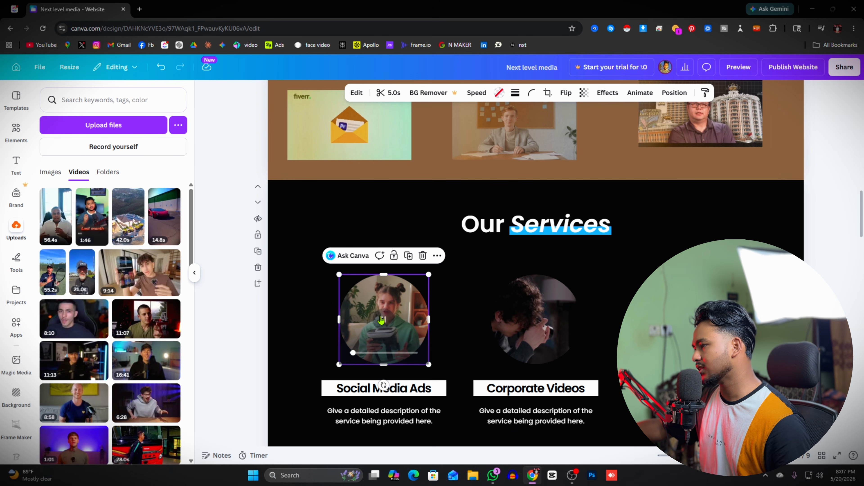
left_click(381, 320)
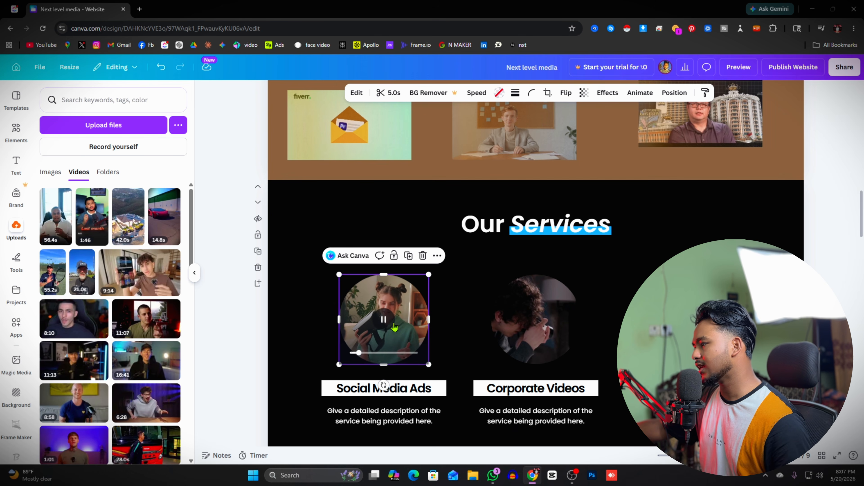
left_click(533, 313)
Step: Delete the duplicate "Our Services" section, including its background and page
scroll(532, 313, "down", 10)
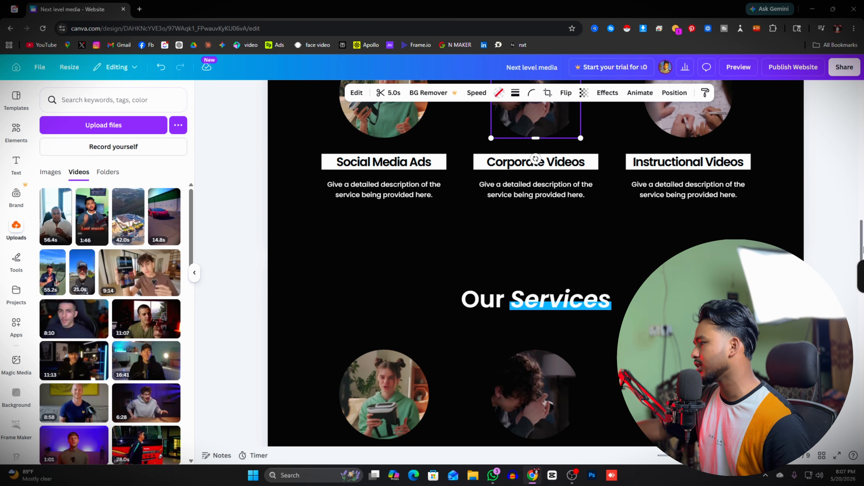
left_click(609, 177)
left_click(694, 184)
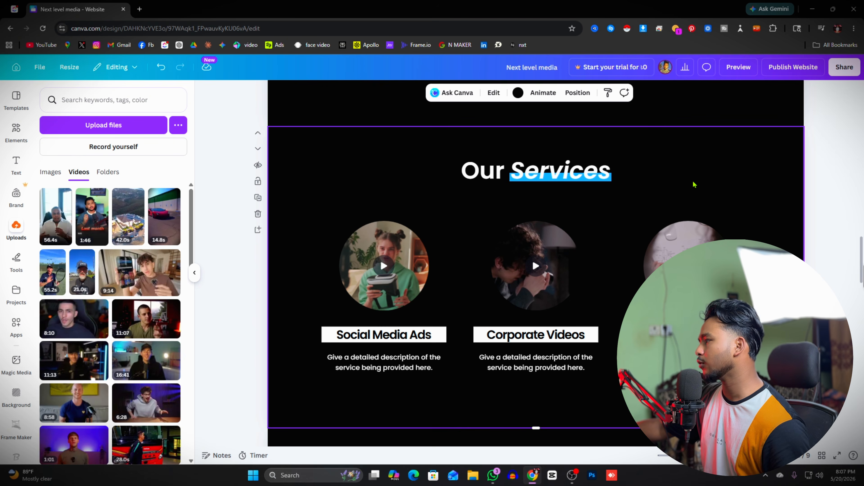
key("Delete")
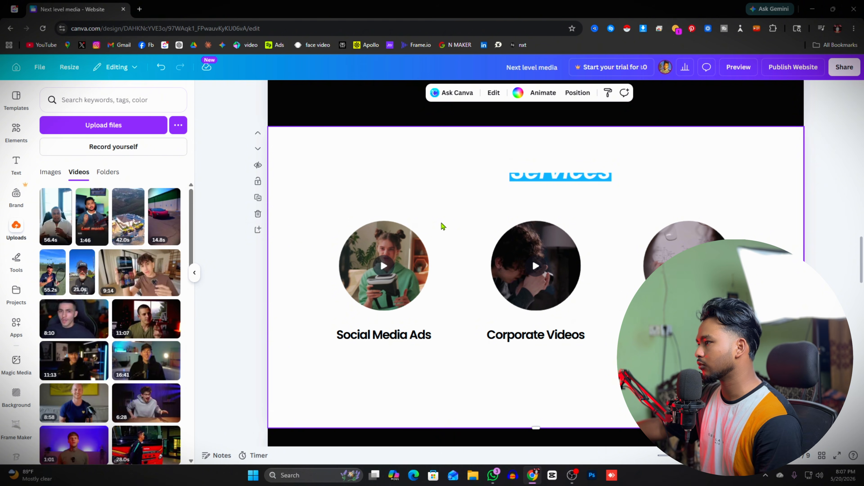
left_click(257, 215)
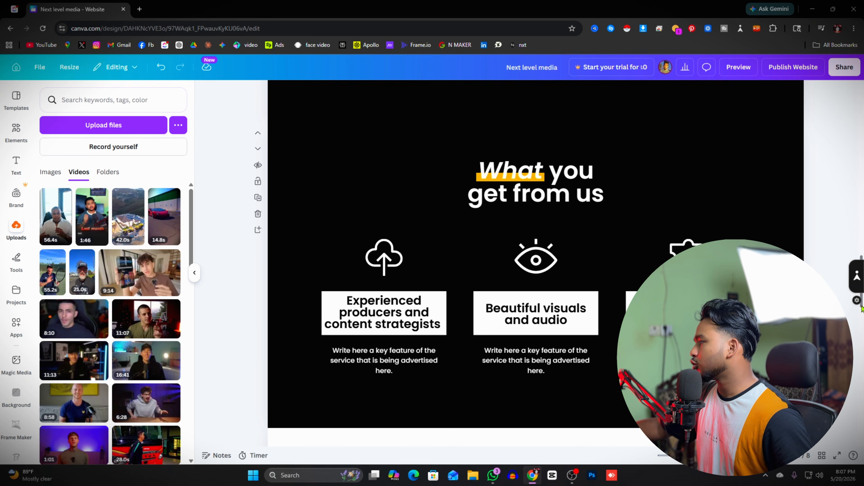
Step: Add a text box reading "Client Testimonial" to the orange section, centred above the framed portrait clips
left_click_drag(863, 278, 863, 149)
left_click_drag(860, 272, 833, 147)
left_click(456, 118)
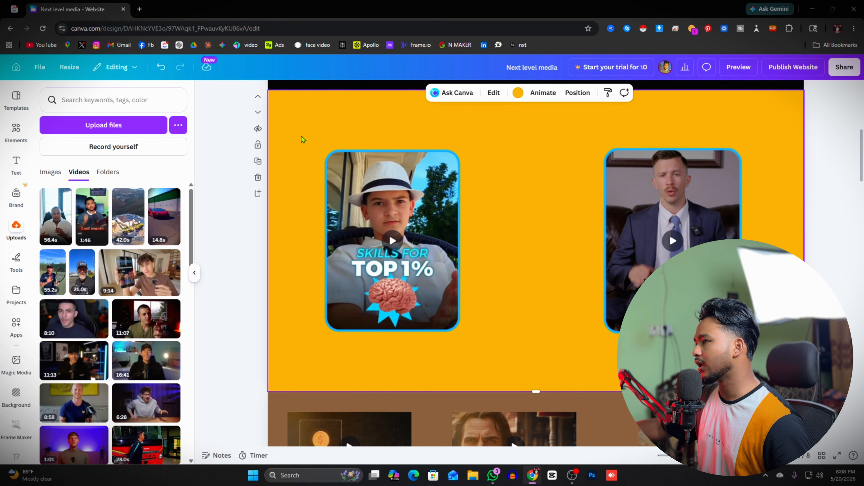
left_click(16, 163)
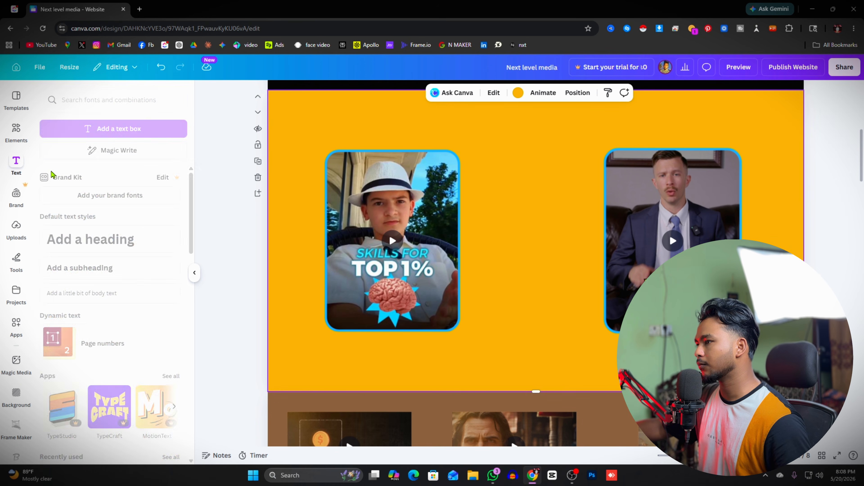
left_click(72, 129)
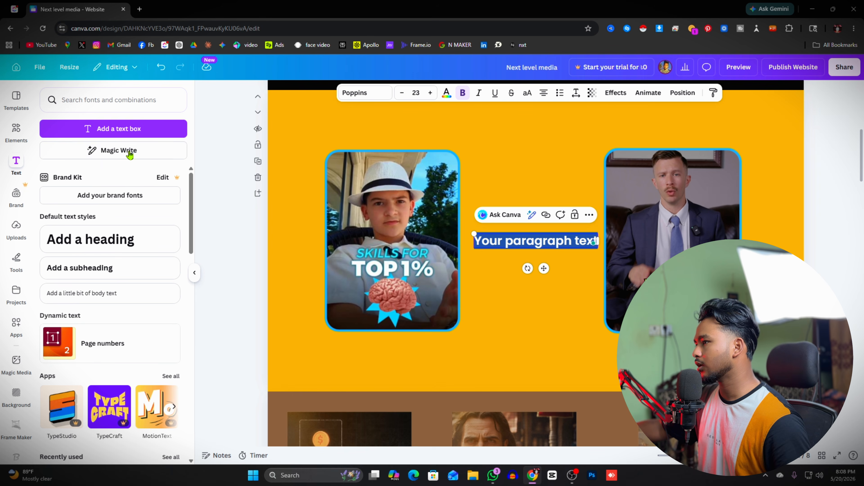
left_click(116, 134)
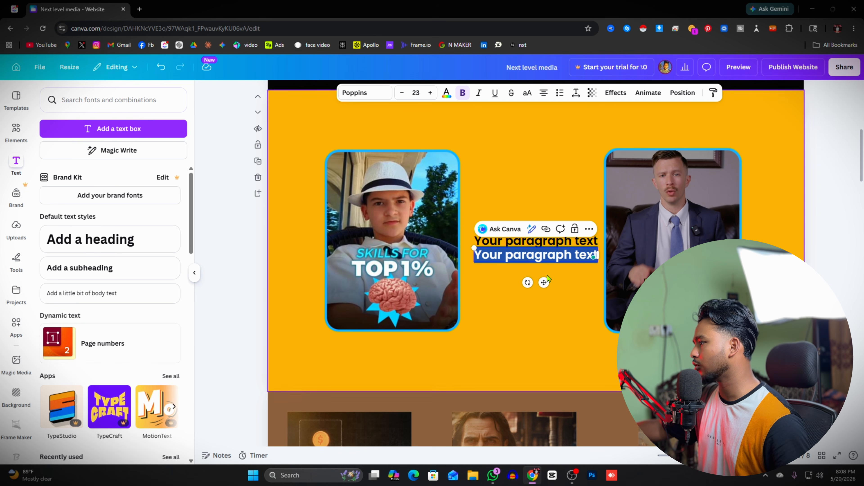
key("ctrl+z")
double_click(513, 242)
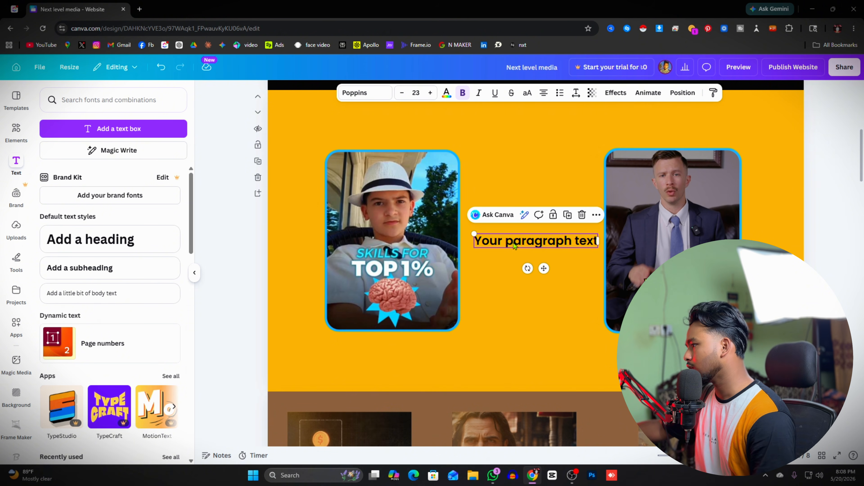
type("C")
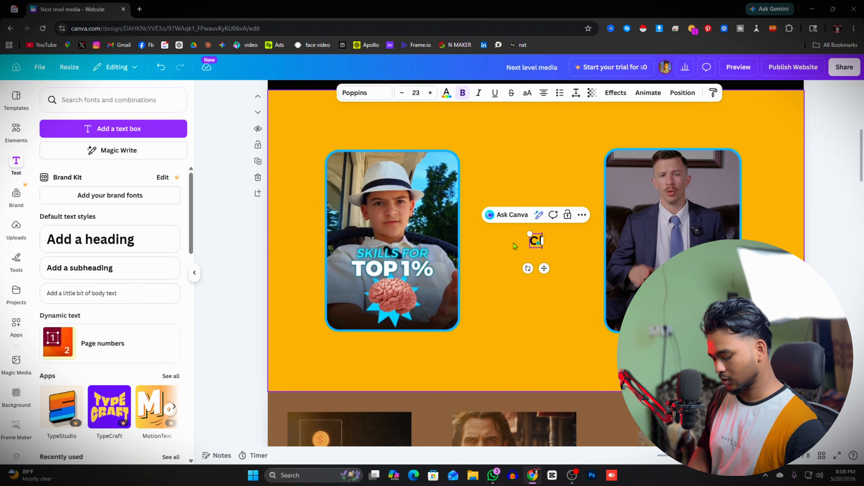
type("leint")
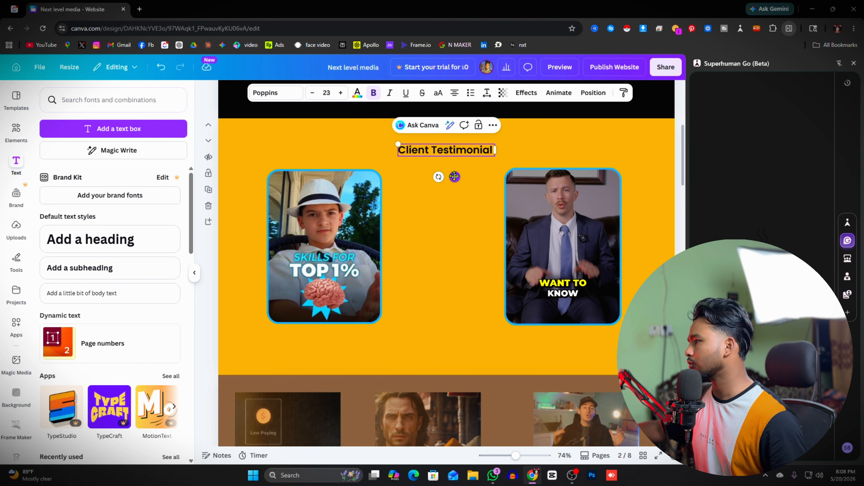
left_click_drag(453, 176, 454, 176)
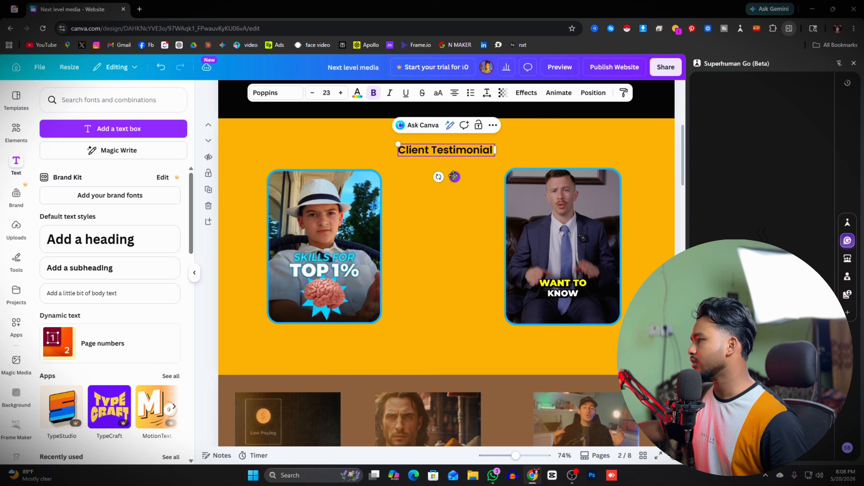
Step: Set the "Client Testimonial" heading's font to Gagalin
double_click(465, 154)
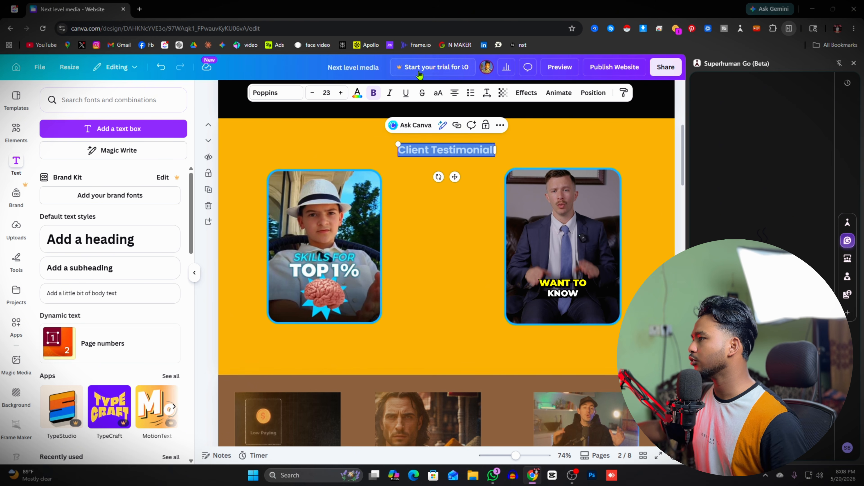
left_click(285, 99)
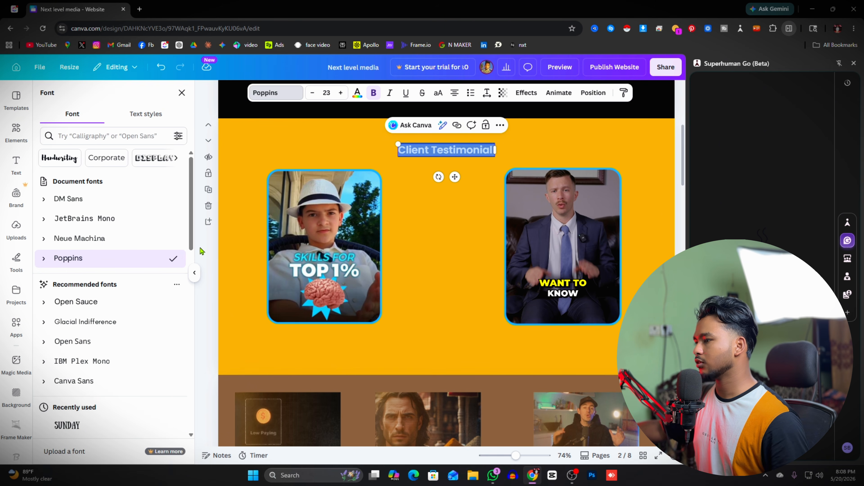
left_click_drag(191, 216, 189, 285)
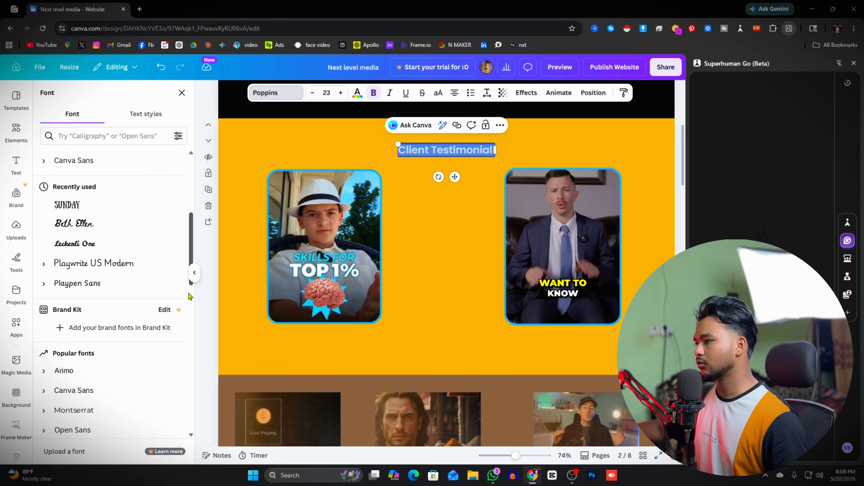
left_click(112, 235)
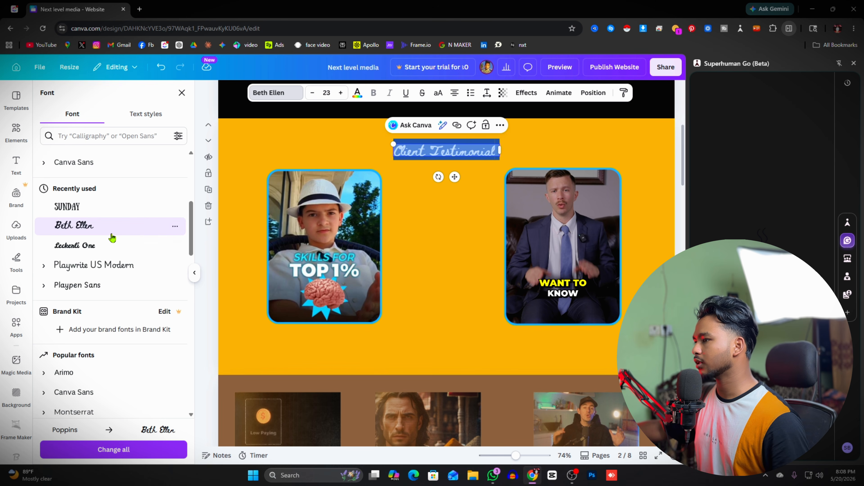
left_click(97, 248)
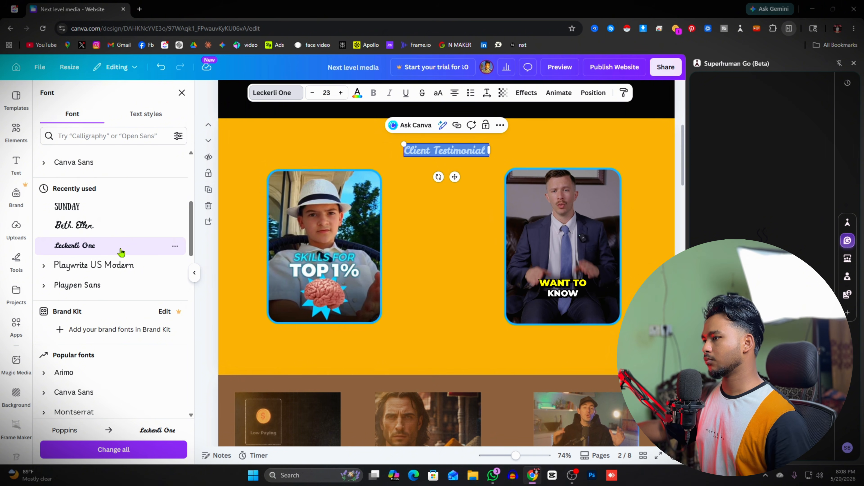
left_click(118, 261)
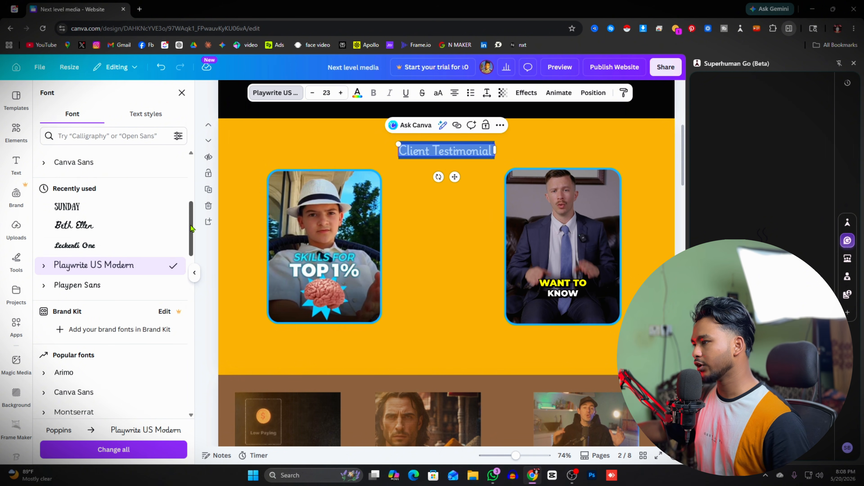
left_click_drag(191, 249, 183, 307)
scroll(159, 275, "down", 1)
left_click(75, 190)
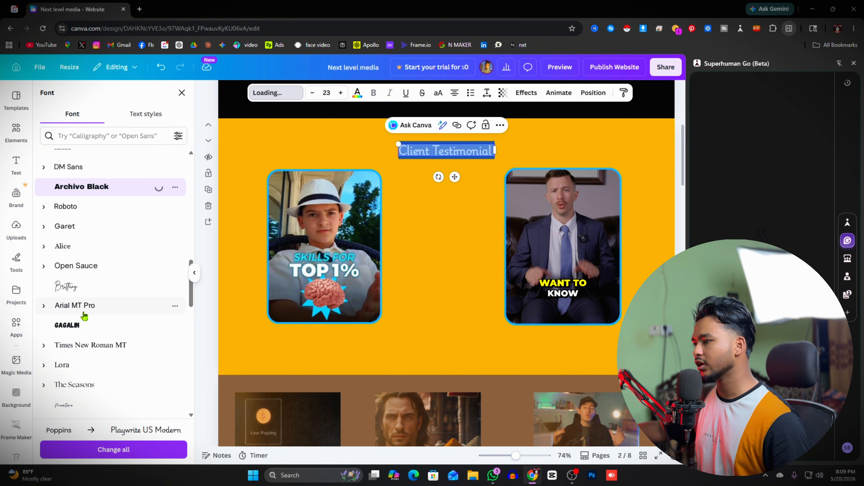
left_click(81, 326)
scroll(186, 341, "down", 5)
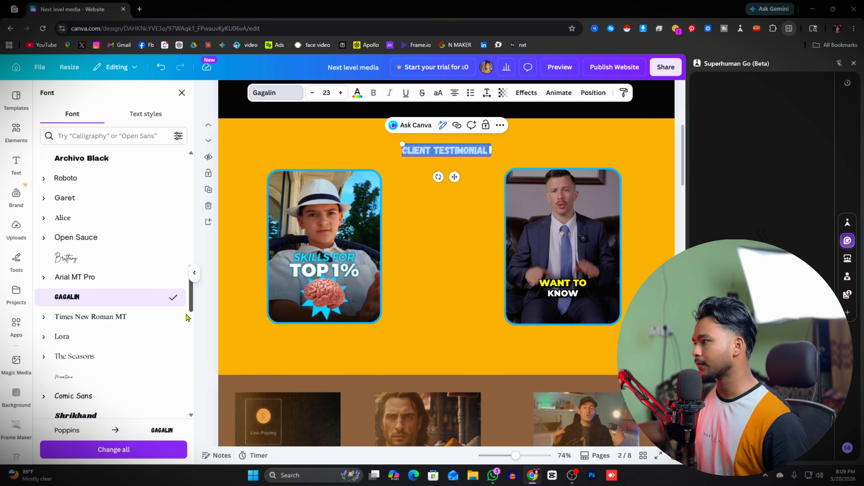
left_click(544, 231)
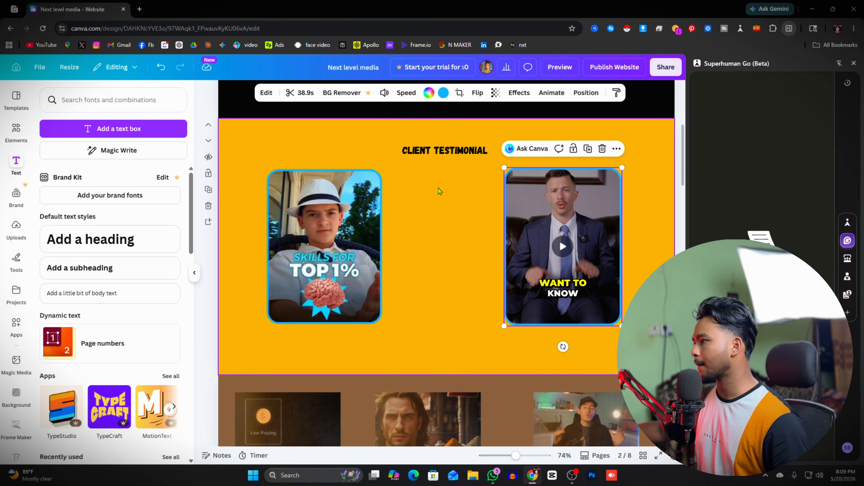
Step: Change the "Client Testimonial" heading's font to Brick Sans
left_click(423, 151)
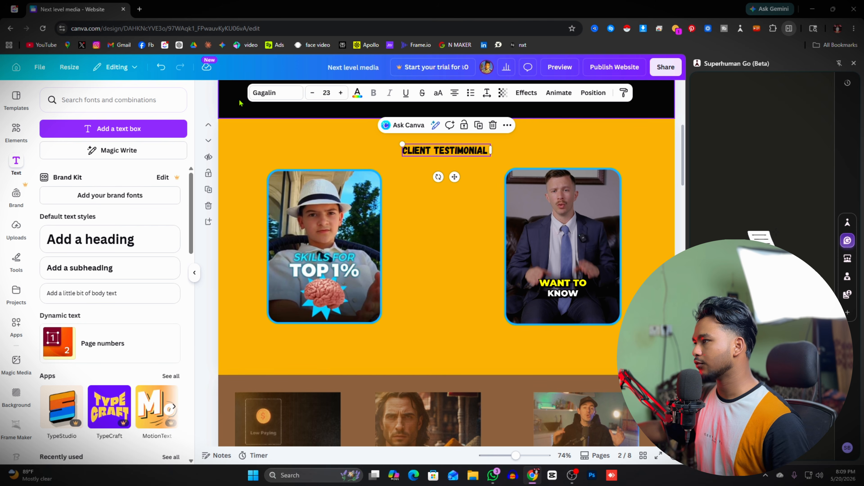
left_click(261, 97)
scroll(129, 277, "down", 5)
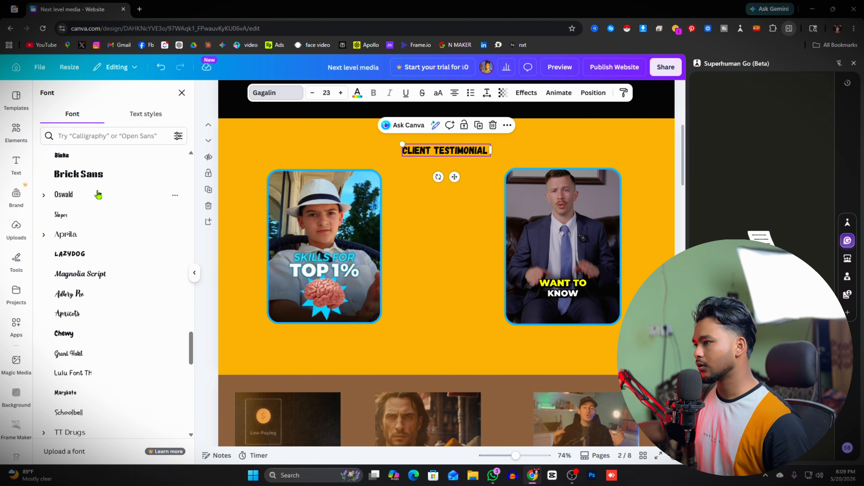
left_click(98, 174)
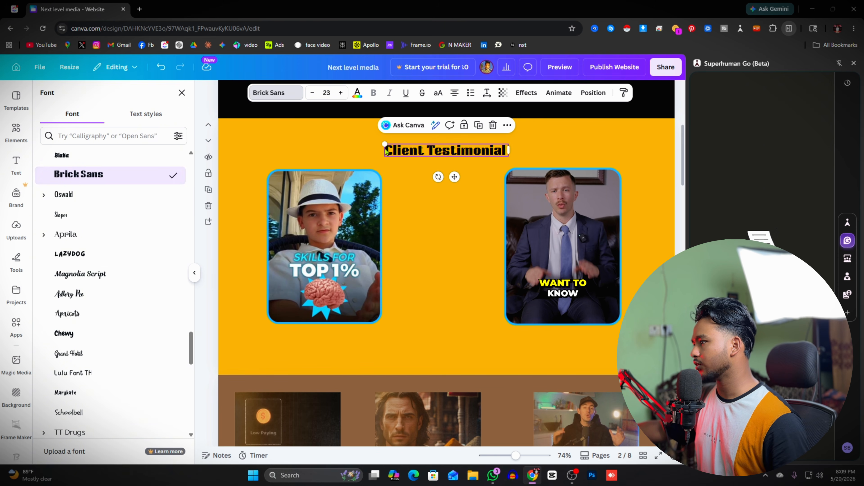
Step: Set the "Client Testimonial" heading's font to Fredoka
scroll(95, 289, "down", 5)
scroll(108, 337, "up", 15)
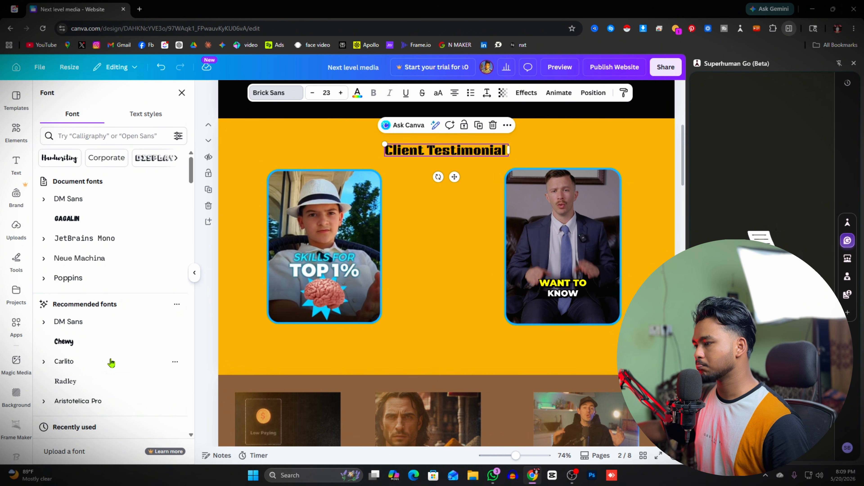
scroll(111, 363, "down", 8)
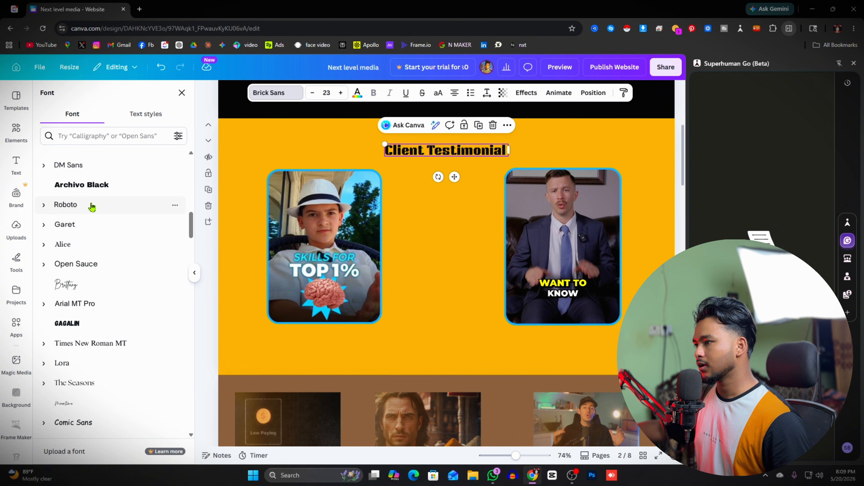
scroll(115, 352, "down", 8)
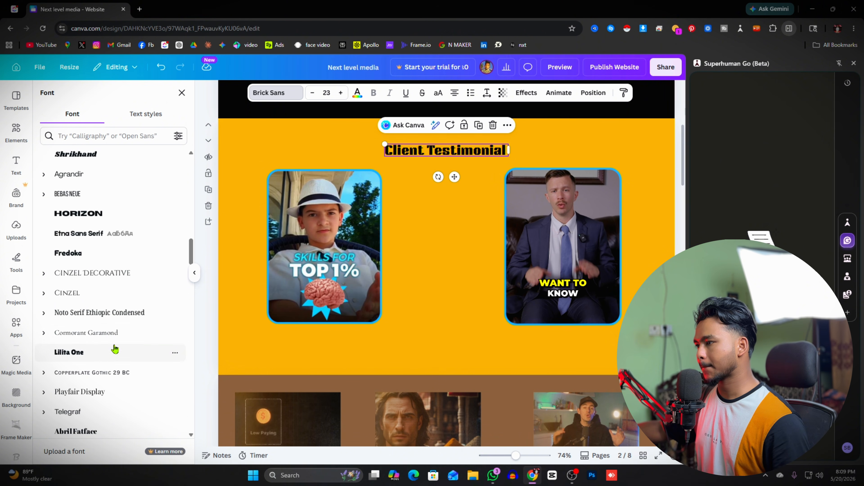
left_click(85, 253)
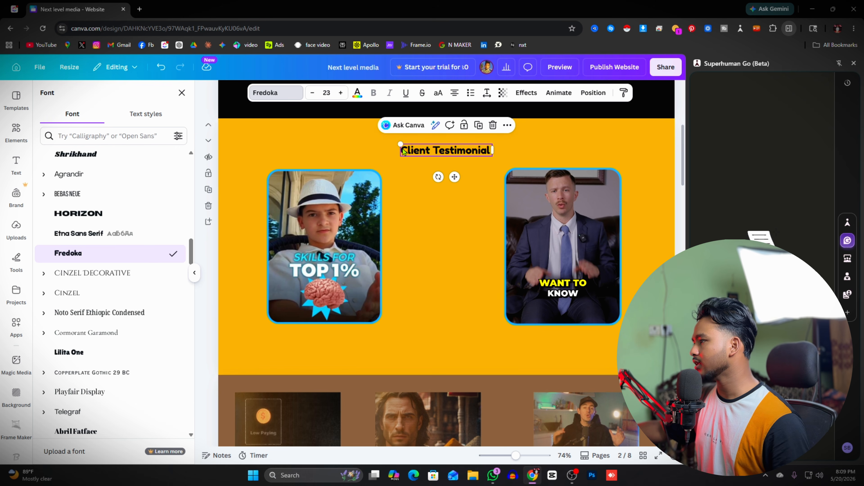
Step: Enlarge the "Client Testimonial" heading to font size 37.2 and recentre it above the two portrait clips
left_click_drag(400, 145, 344, 136)
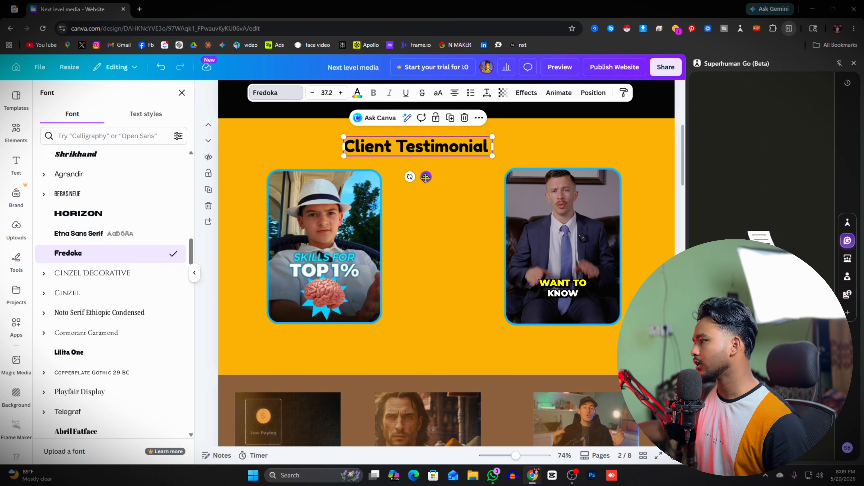
left_click_drag(426, 177, 454, 185)
left_click_drag(452, 182, 452, 186)
Step: Recolour the "Client Testimonial" heading, trying the design's orange and settling on its light blue
double_click(426, 157)
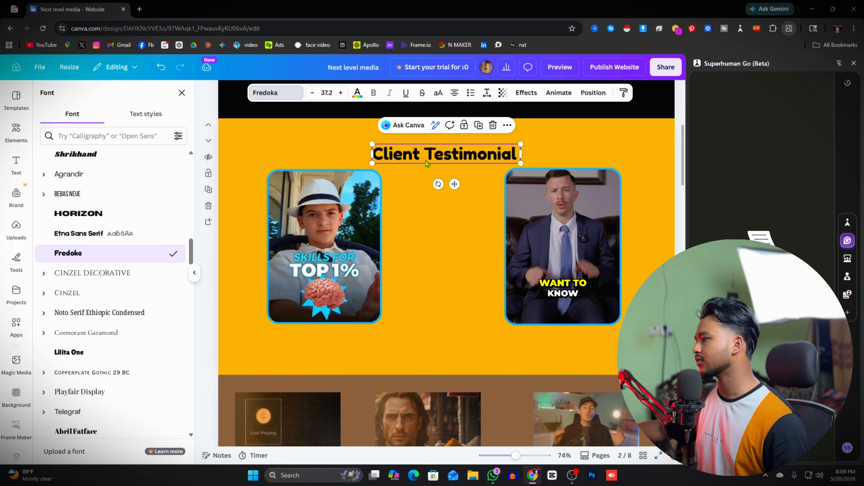
left_click(357, 93)
left_click(70, 192)
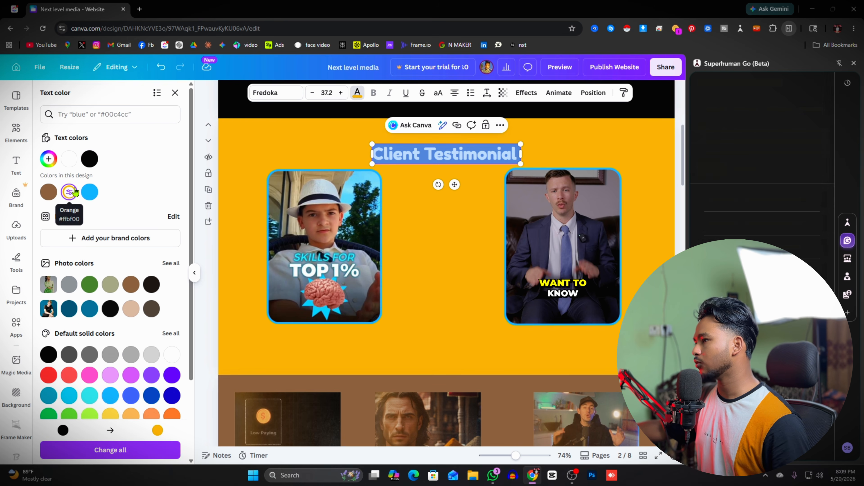
left_click(90, 191)
left_click(442, 259)
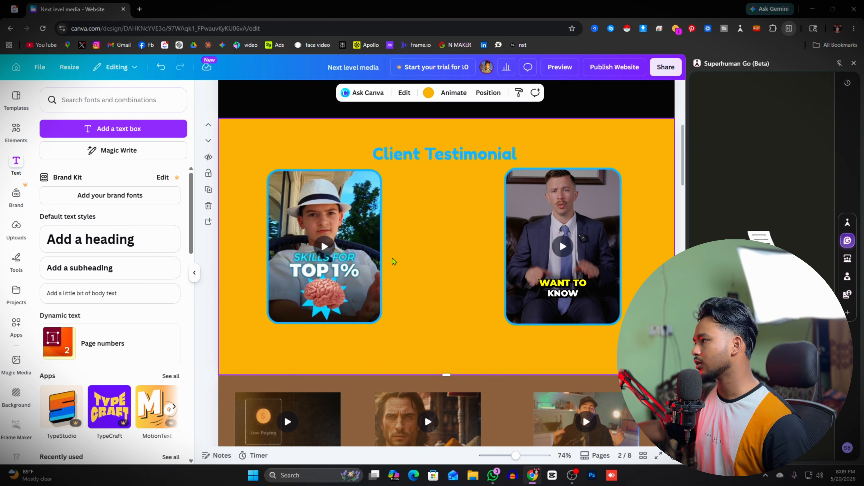
Step: Change the "Client Testimonial" heading's text colour to the beige taken from the photo colours
left_click(424, 158)
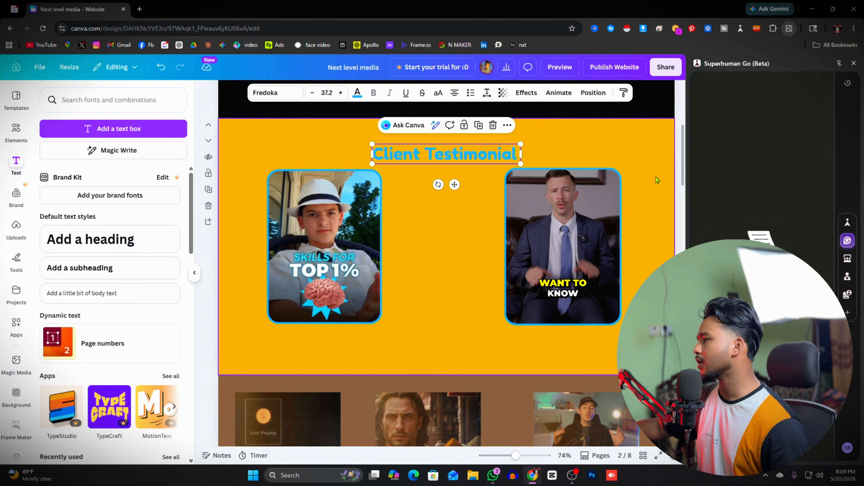
double_click(466, 152)
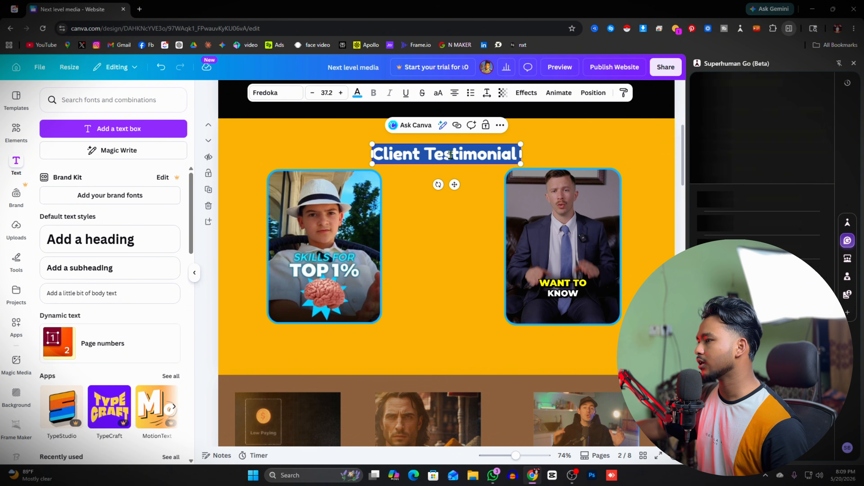
left_click(357, 93)
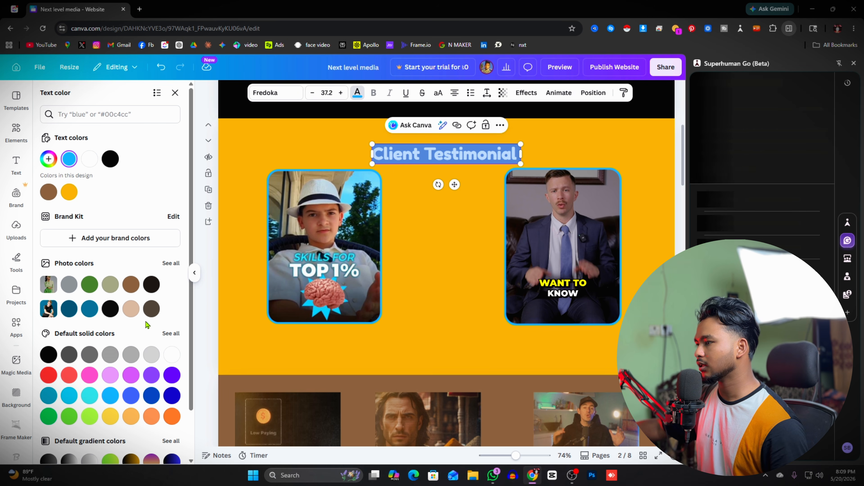
left_click(437, 213)
Step: Set the "Client Testimonial" heading's text colour to the default solid red
left_click(425, 160)
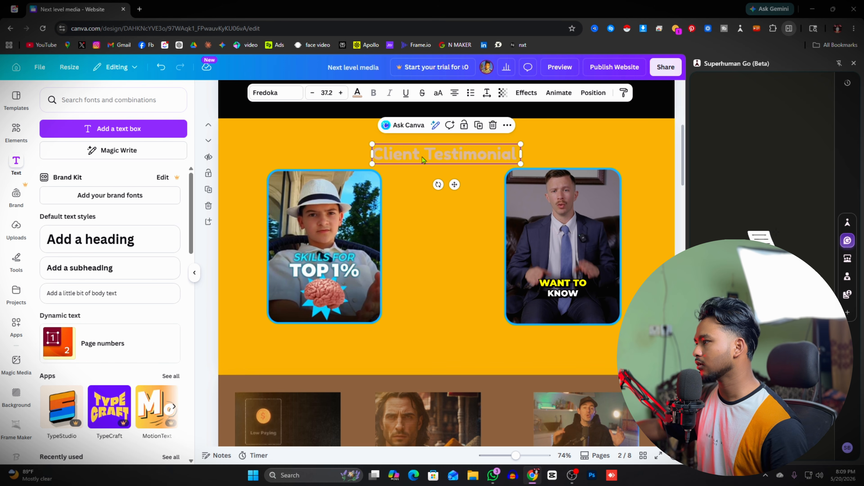
double_click(422, 158)
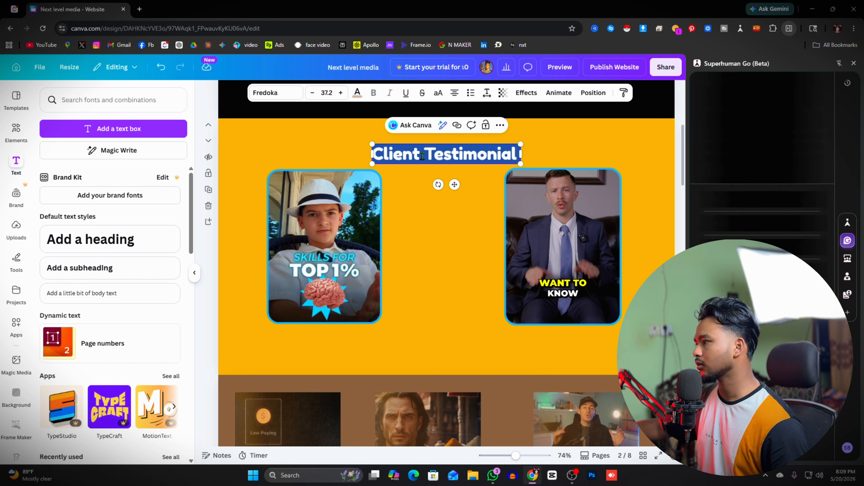
left_click(357, 92)
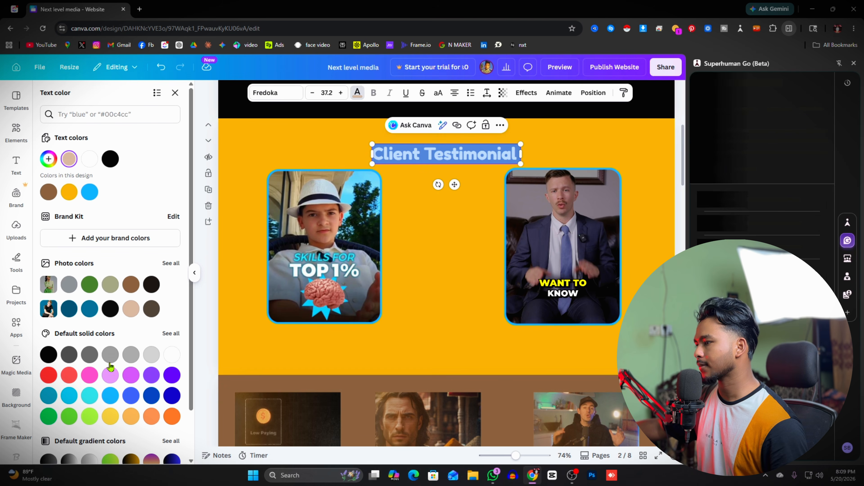
left_click(48, 376)
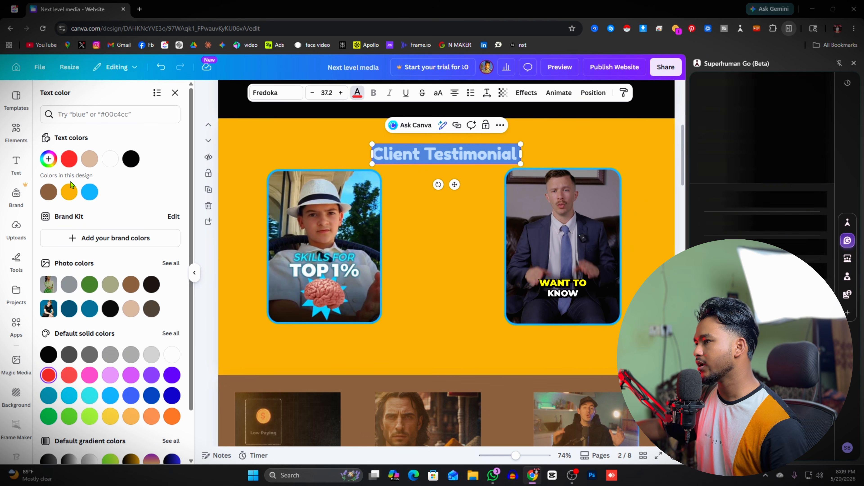
left_click(408, 161)
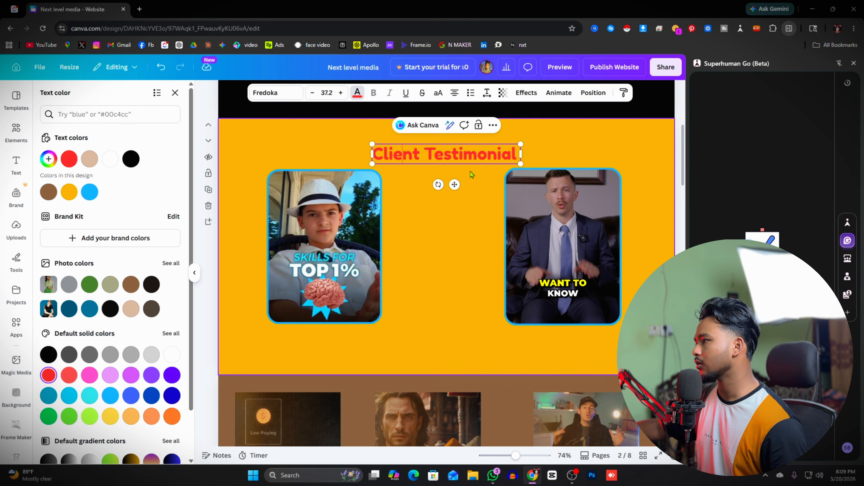
Step: Set the red "Client Testimonial" heading's font to Horizon
triple_click(461, 160)
left_click(271, 99)
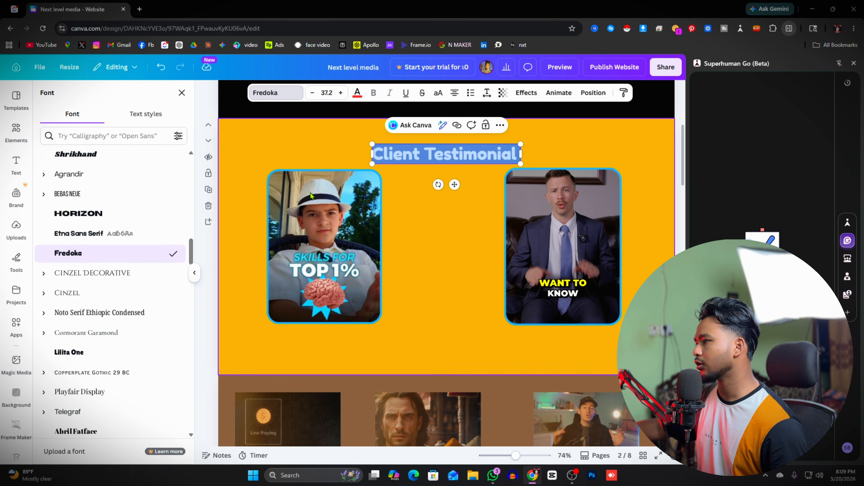
left_click(86, 214)
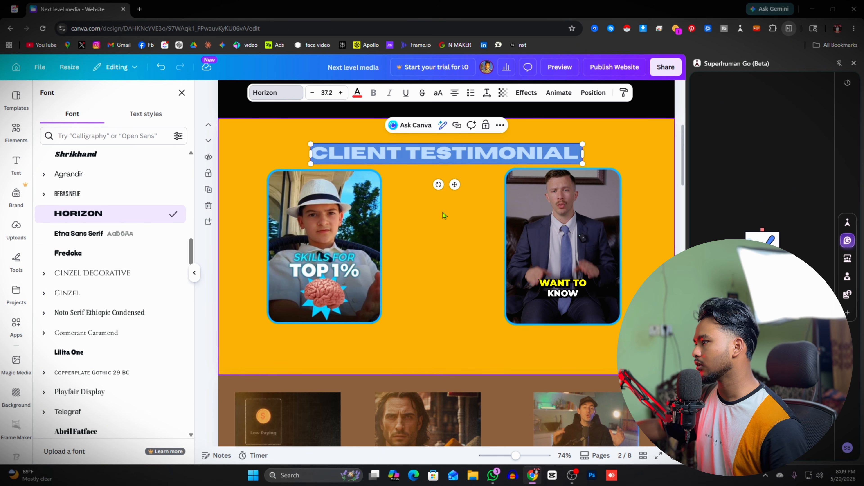
left_click(210, 345)
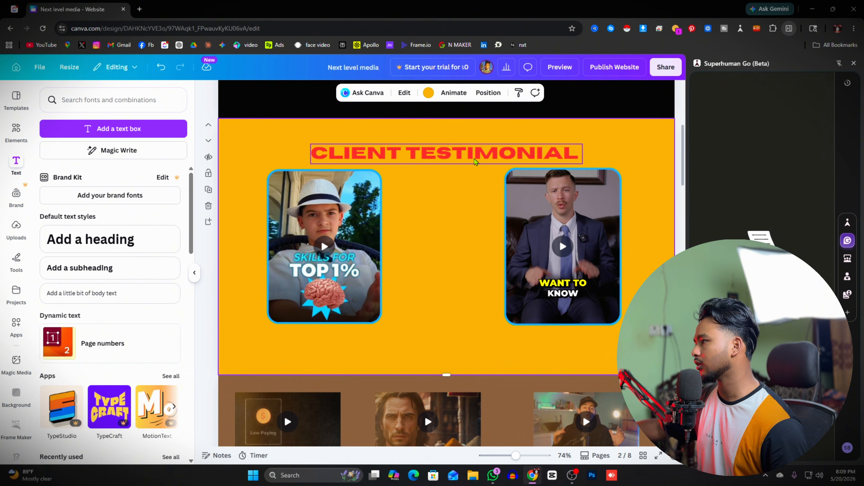
left_click(464, 163)
triple_click(367, 151)
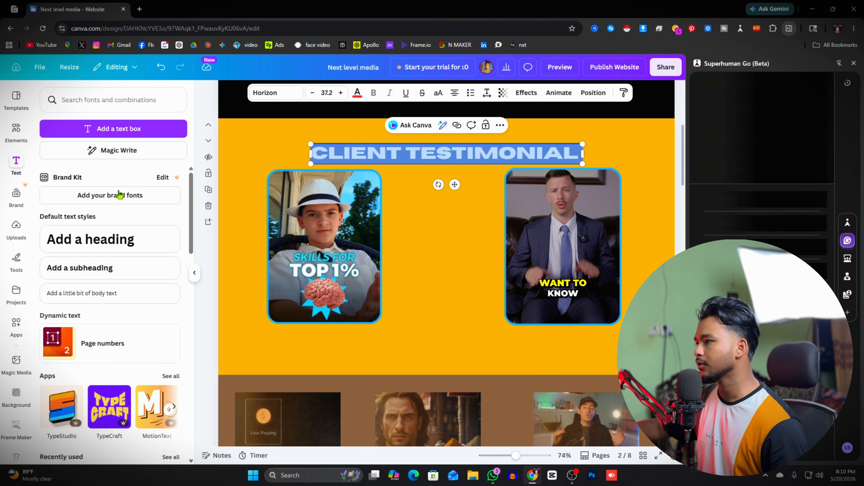
left_click(407, 204)
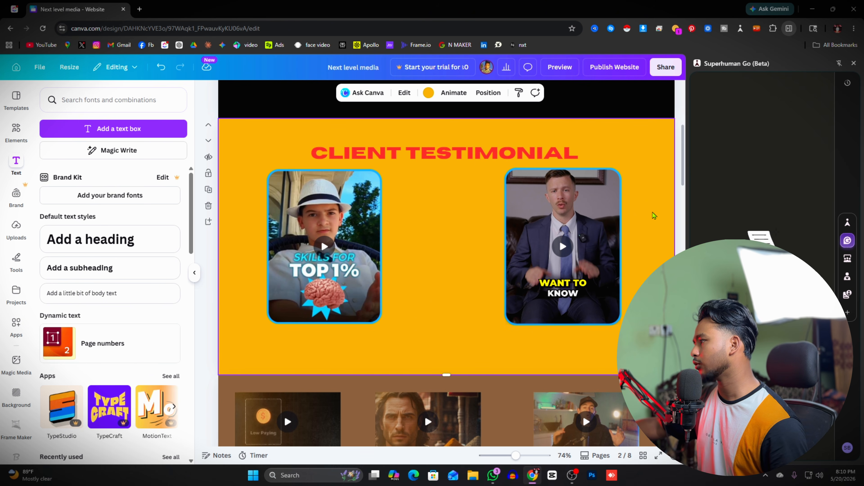
Step: Examine the FAQs section further down the page, including its heading and the grouped questions and answers
left_click_drag(684, 159, 684, 186)
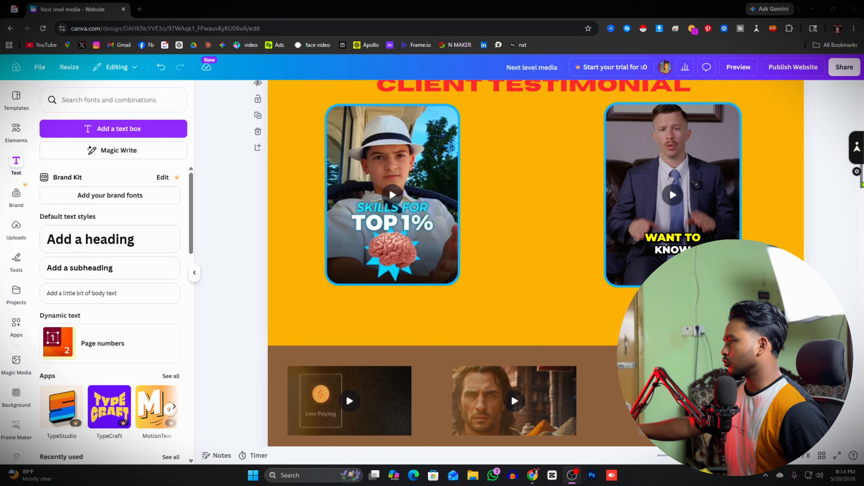
scroll(862, 224, "down", 6)
left_click_drag(862, 225, 863, 345)
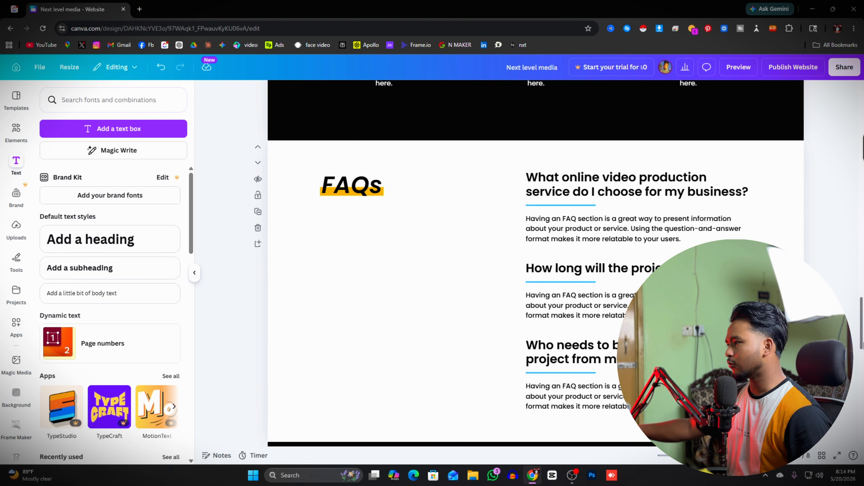
left_click(352, 184)
left_click(550, 197)
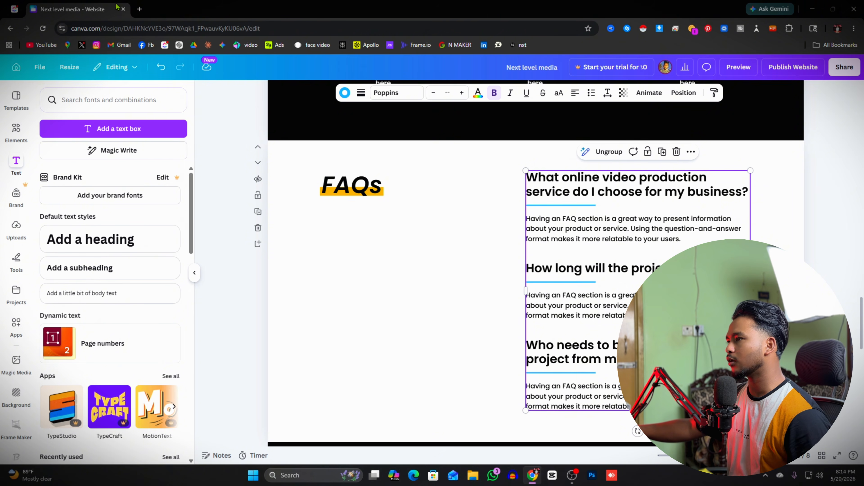
left_click(139, 10)
left_click(87, 7)
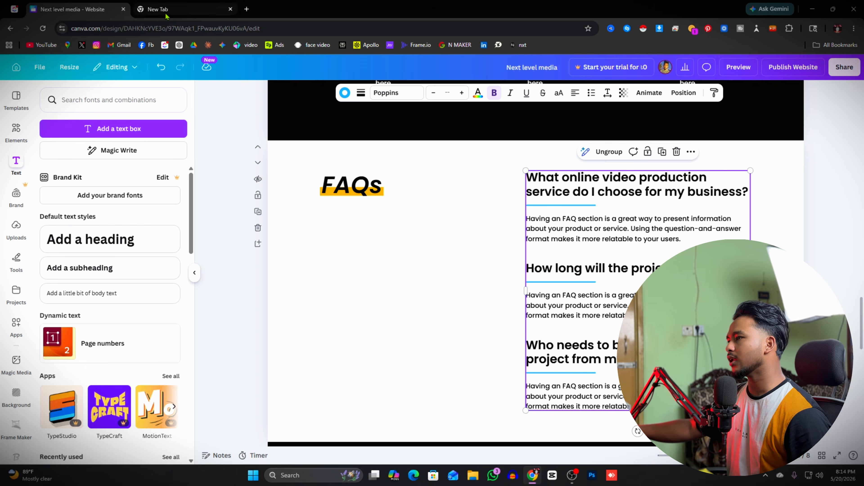
left_click(166, 13)
left_click(58, 8)
left_click(151, 11)
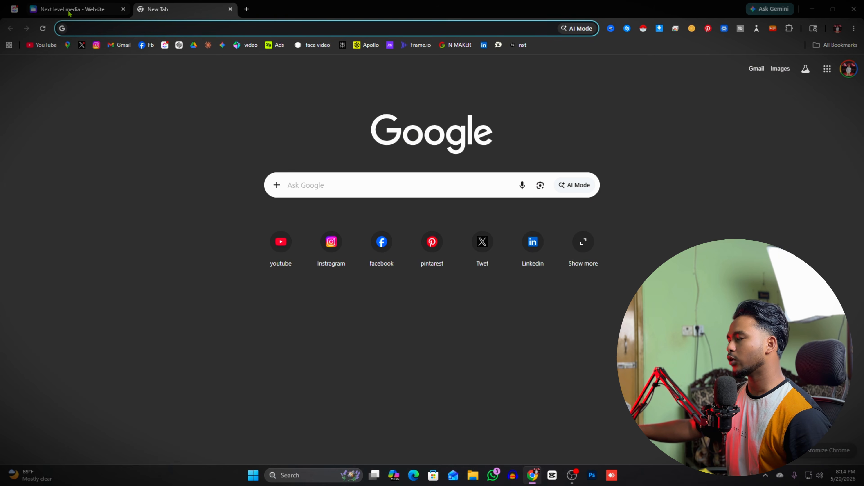
left_click(70, 13)
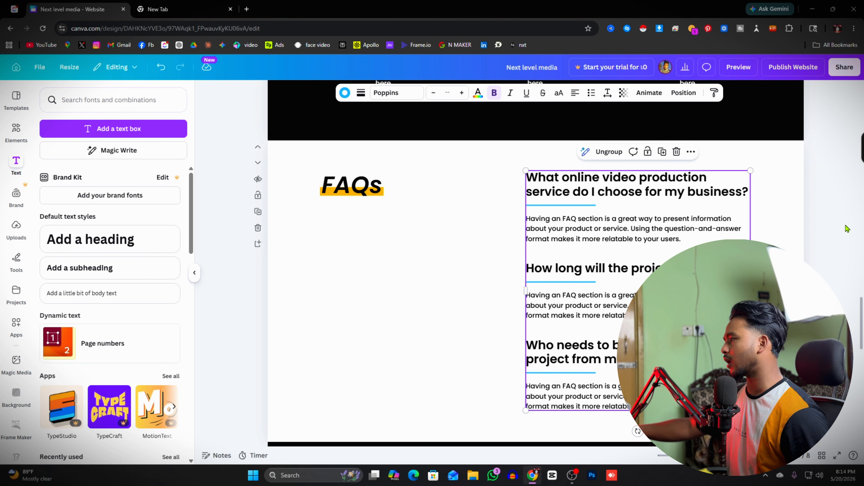
Step: Remove the portrait photo from the first reviewer's circular frame in the "Early Reviews" section
left_click_drag(862, 308, 861, 351)
left_click(422, 240)
left_click(539, 247)
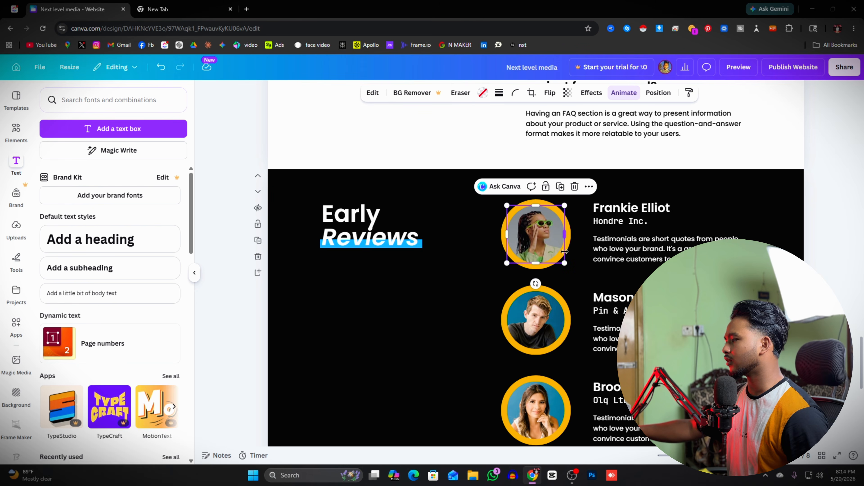
key("Delete")
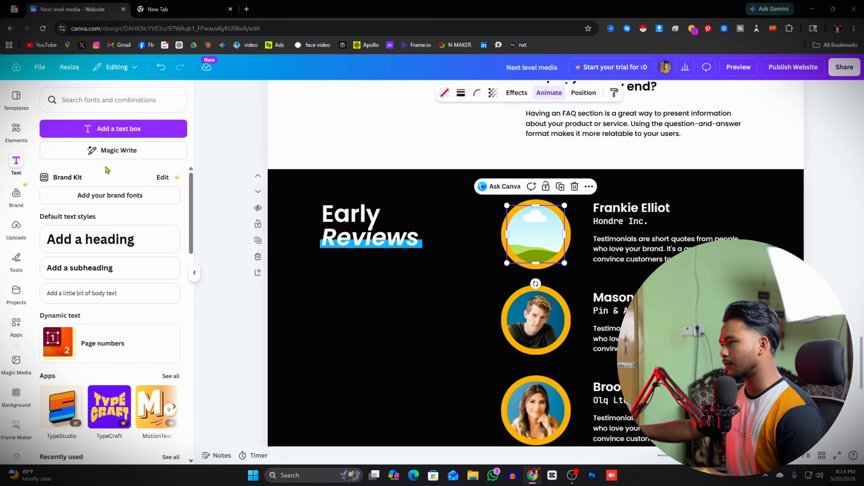
Step: Fill the first reviewer's empty circular frame with the uploaded portrait of the man against a dark yellow background
left_click(16, 230)
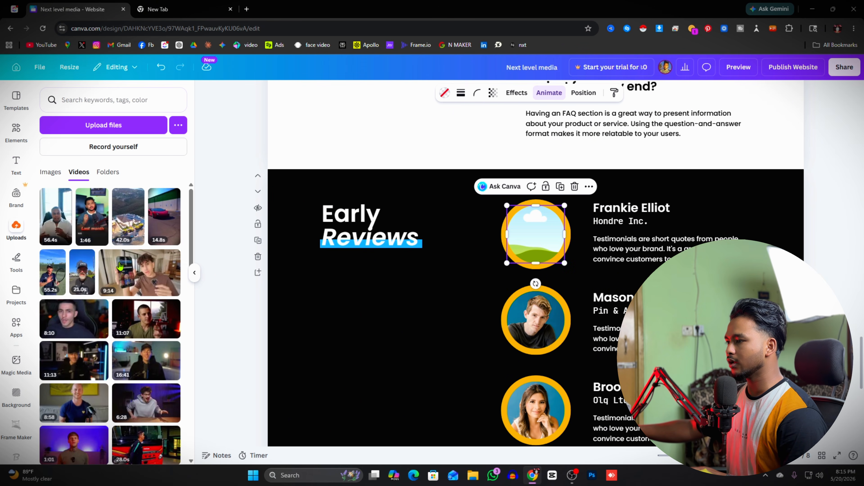
scroll(120, 363, "up", 10)
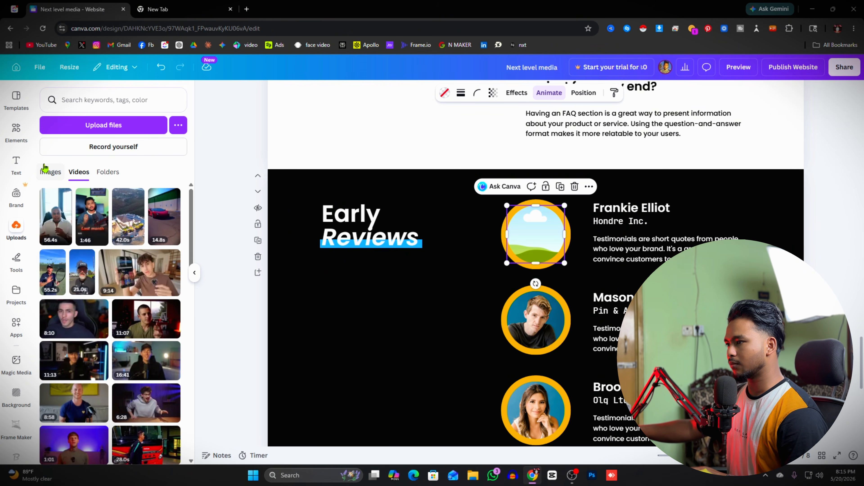
left_click(50, 172)
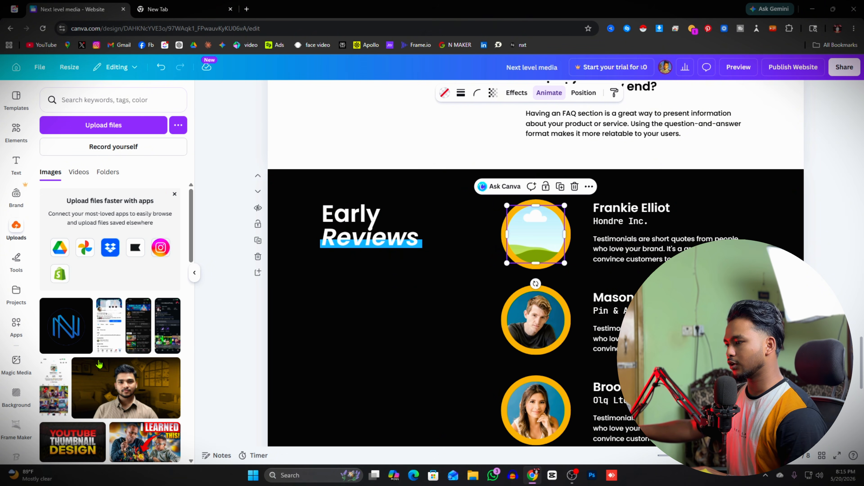
left_click_drag(139, 374, 525, 212)
Step: Replace the second reviewer's photo in the "Early Reviews" section with the uploaded picture of the man with crossed arms
scroll(78, 404, "down", 10)
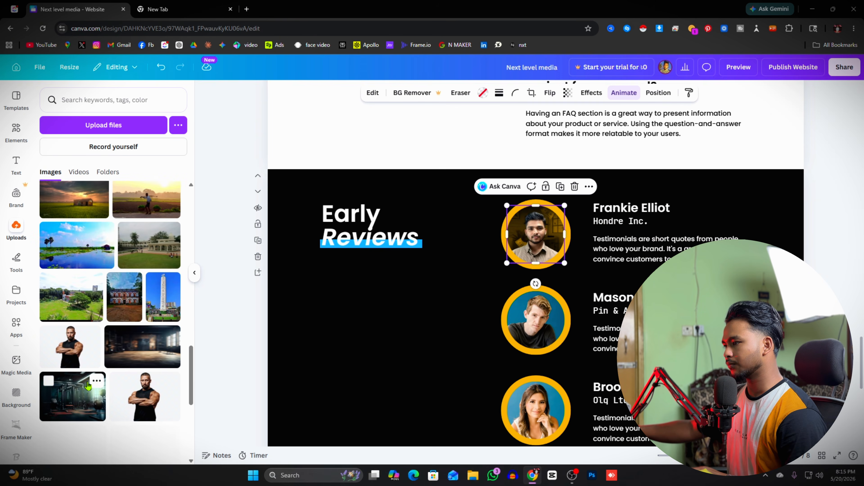
left_click_drag(70, 346, 114, 369)
left_click(542, 326)
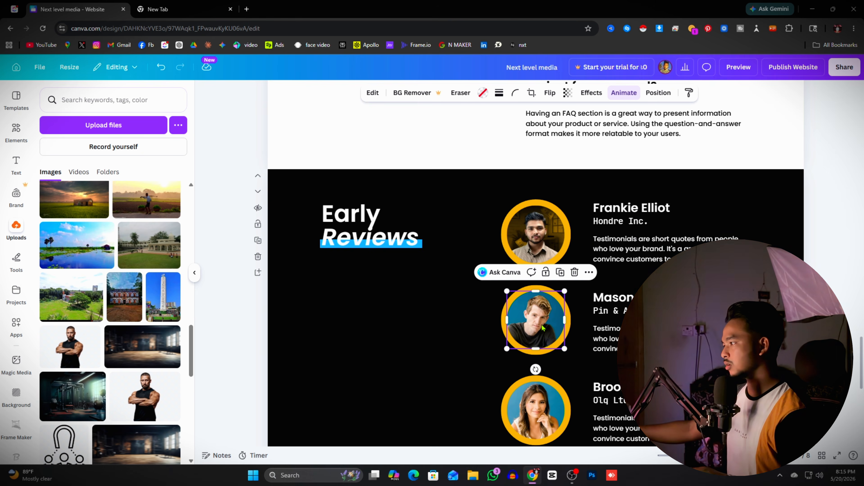
key("Delete")
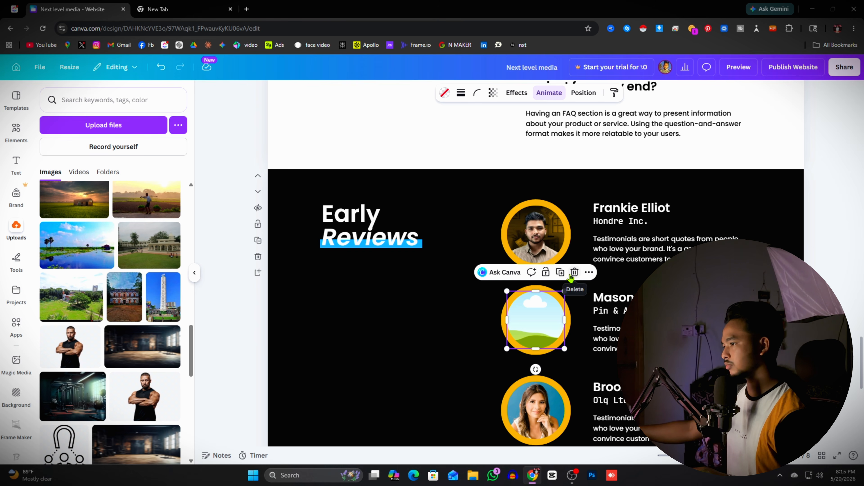
left_click_drag(118, 381, 530, 315)
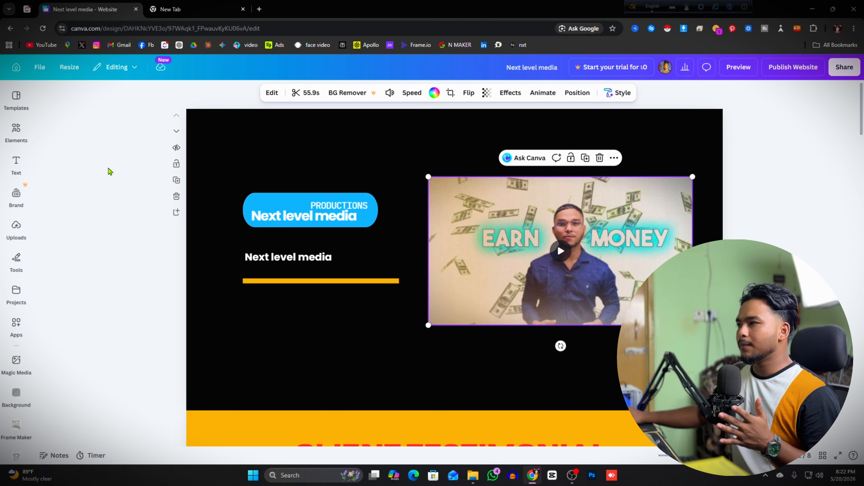
Step: Look over the whole page down to the contact section and open the website publishing options
scroll(288, 192, "down", 20)
scroll(479, 263, "down", 15)
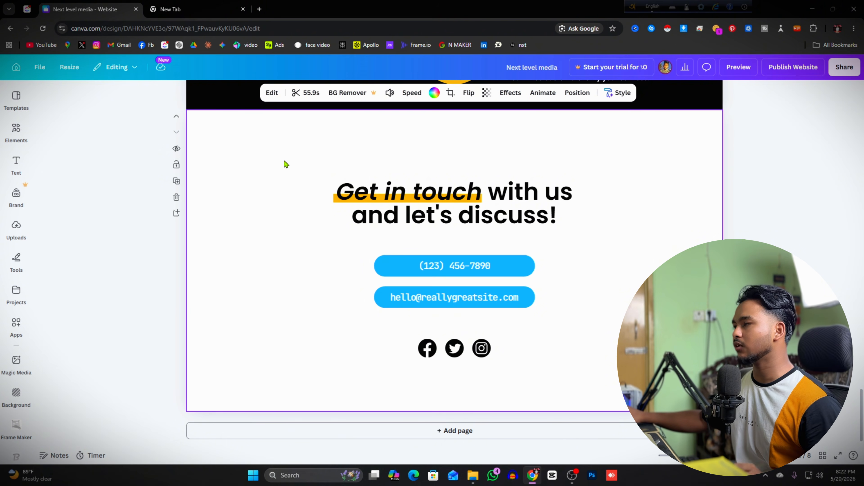
scroll(289, 211, "up", 20)
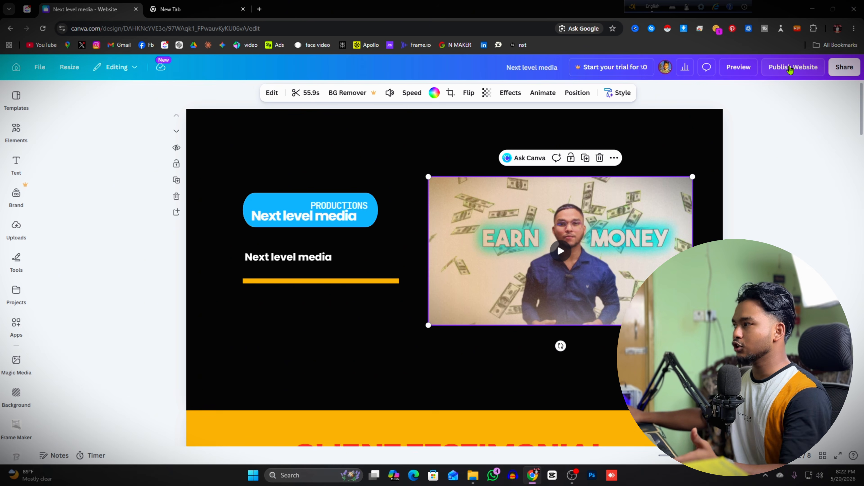
left_click(784, 67)
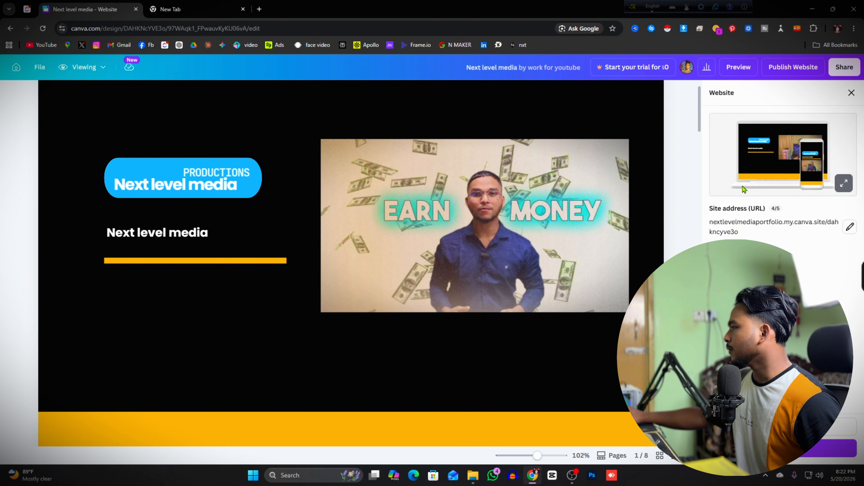
Step: Change the ending of the site address to nextlevelmedia on the nextlevelmediaportfolio.my.canva.site domain
left_click(849, 228)
left_click_drag(771, 244, 669, 244)
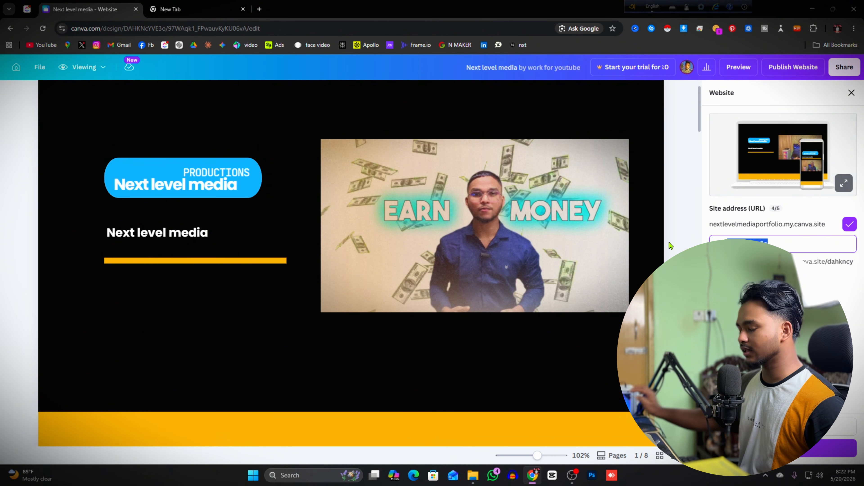
type("n")
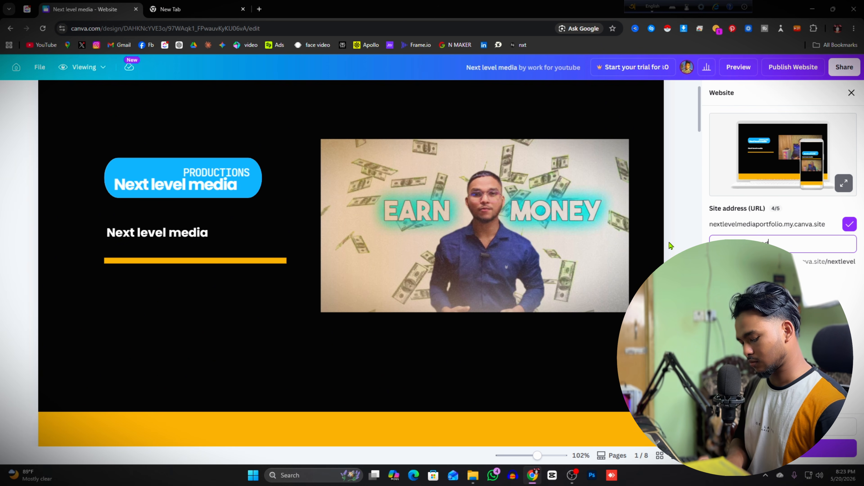
key("BackSpace")
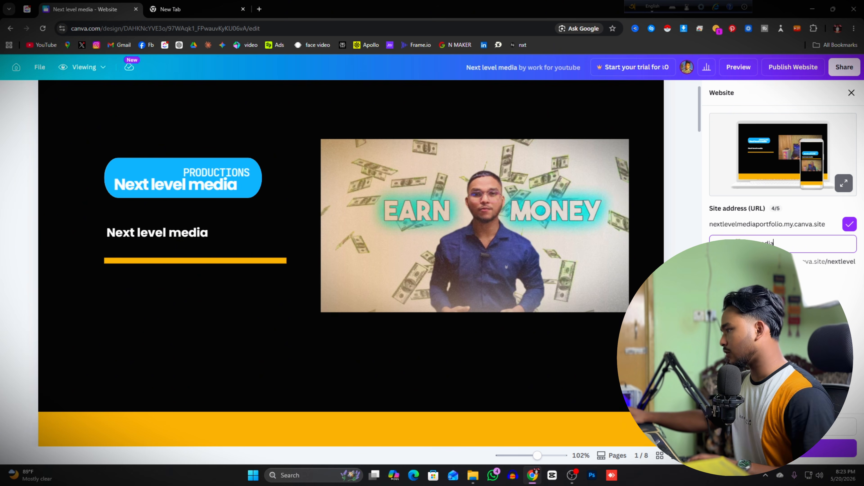
left_click(850, 226)
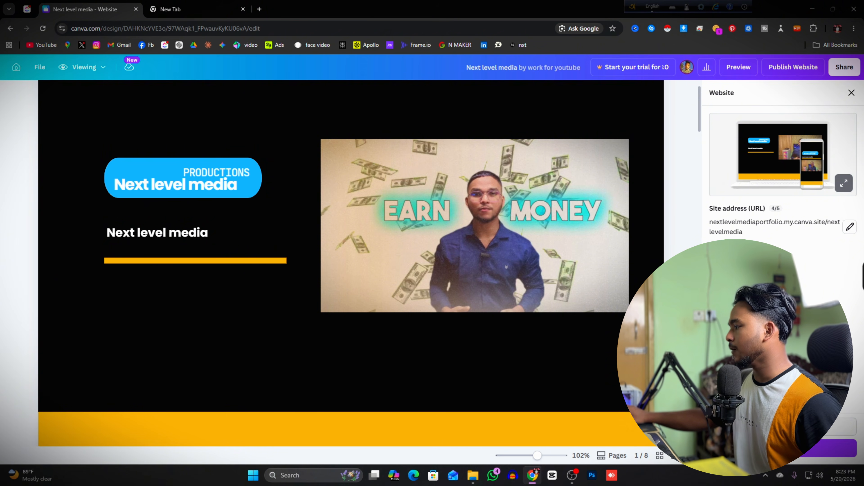
Step: Try the search engine visibility option in the website's publishing settings and leave it turned off
left_click(783, 427)
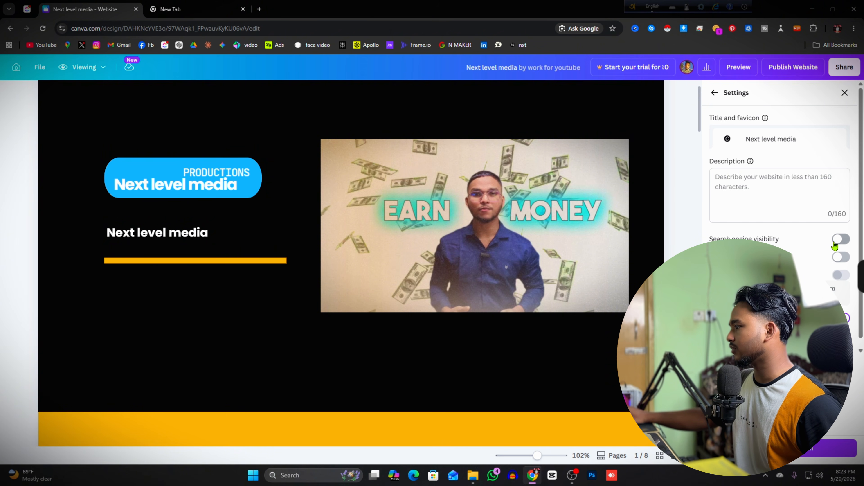
left_click(842, 241)
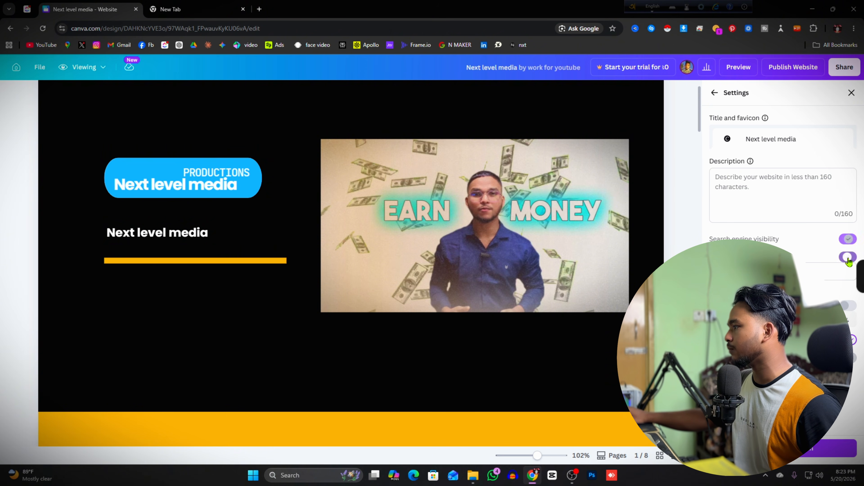
left_click(845, 239)
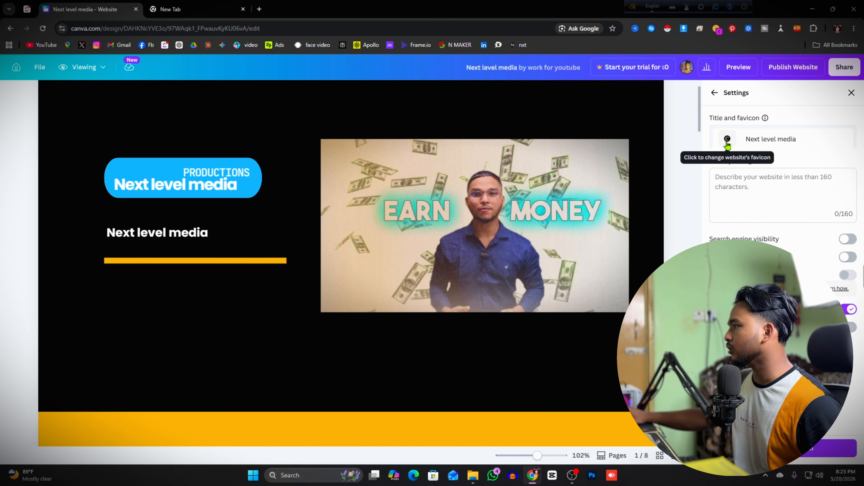
left_click(715, 94)
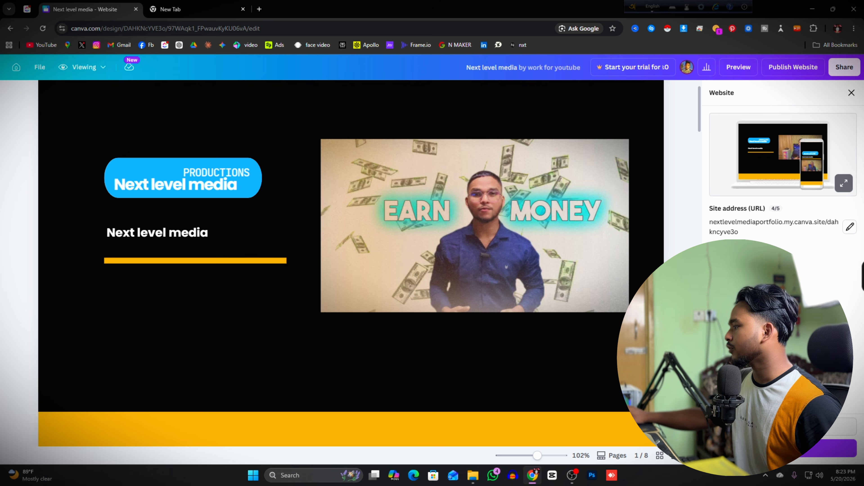
Step: Publish the website and look over the video grid, services and "What you get from us" sections in the editor
left_click(783, 449)
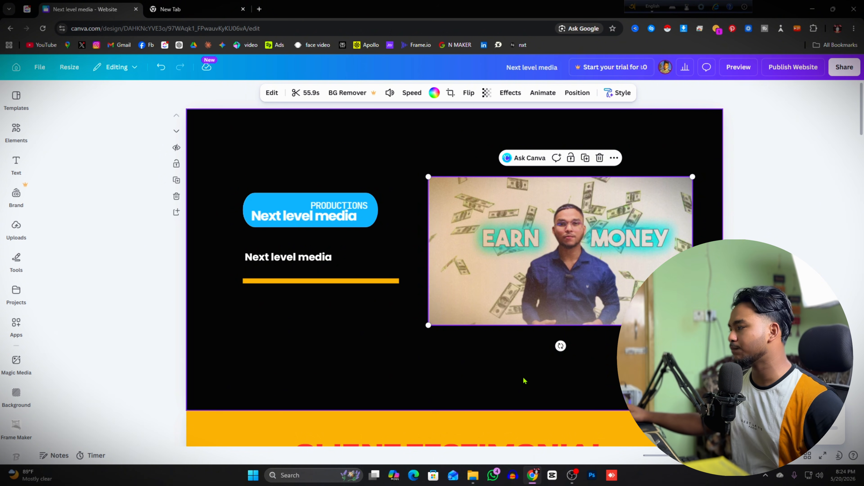
scroll(524, 380, "down", 15)
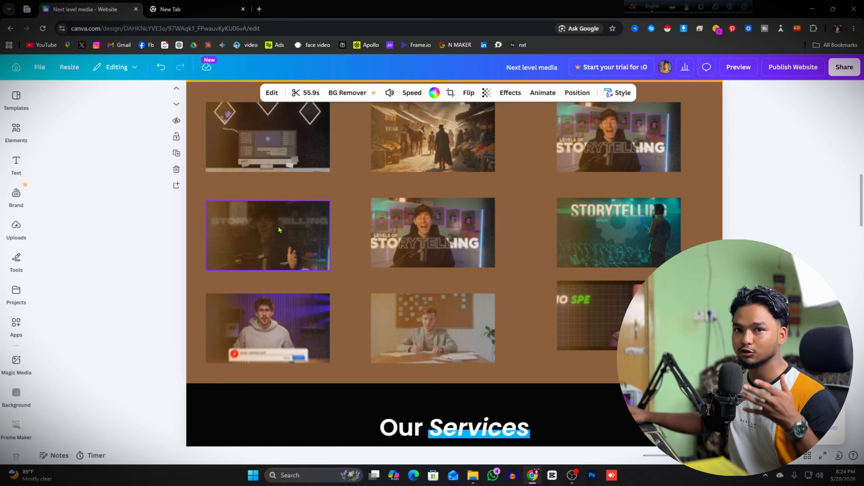
scroll(390, 300, "down", 10)
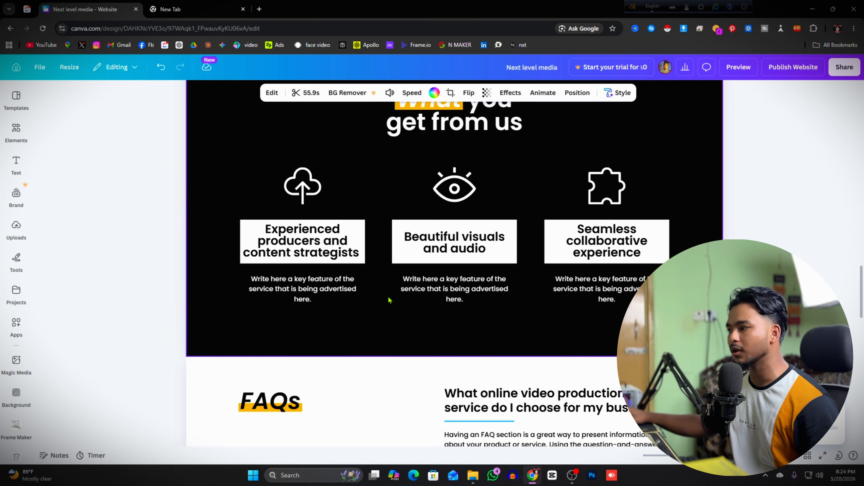
scroll(349, 353, "down", 5)
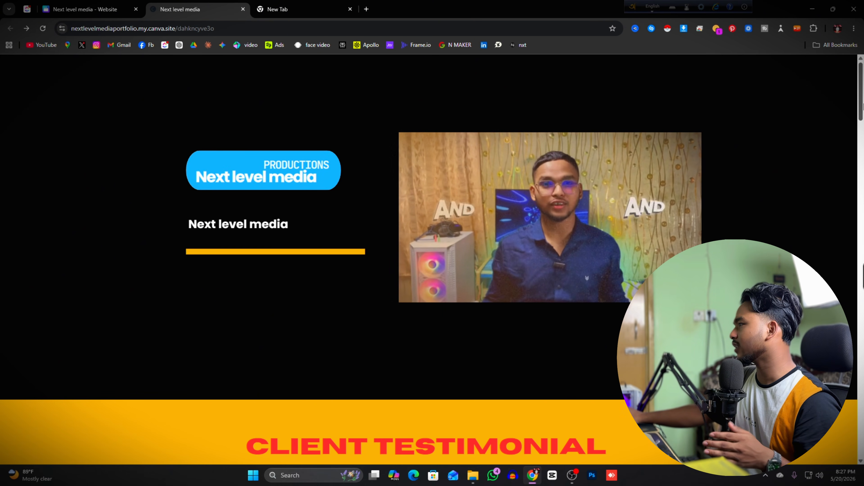
Step: Examine the published site from the opening video through to the "What you get from us" and FAQs sections
scroll(432, 259, "down", 3)
left_click_drag(862, 124, 862, 234)
scroll(170, 286, "down", 14)
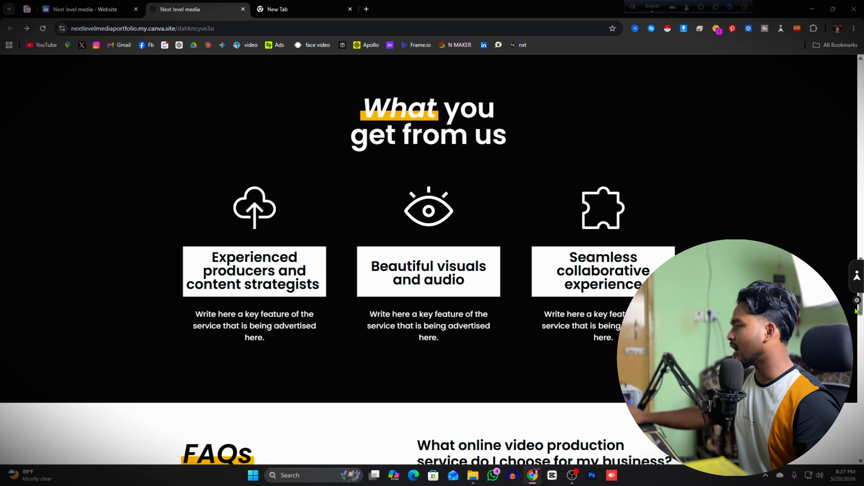
left_click_drag(863, 315, 815, 85)
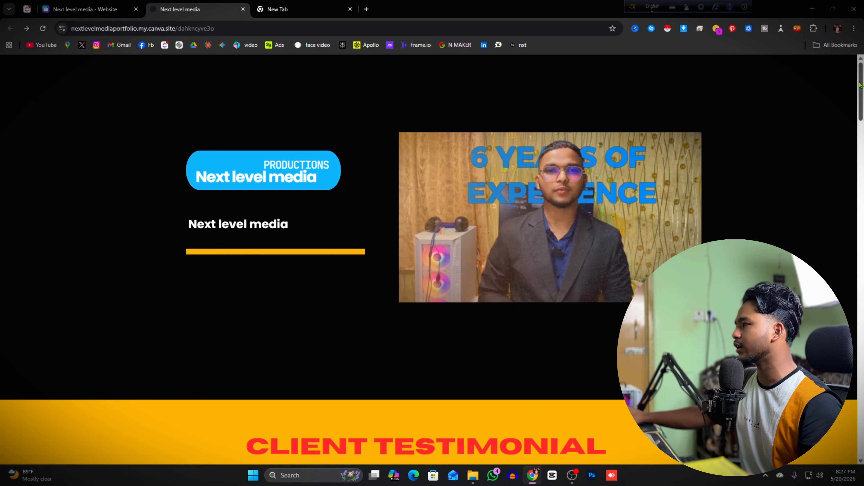
Step: Highlight the live site's web address, review the video grid and "Our Services" sections, and reload the page
scroll(311, 263, "down", 10)
key("ctrl+l")
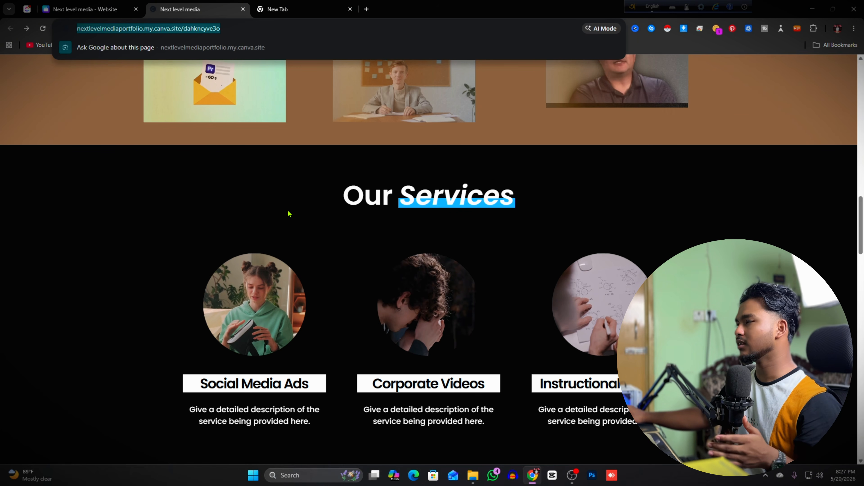
scroll(145, 224, "up", 10)
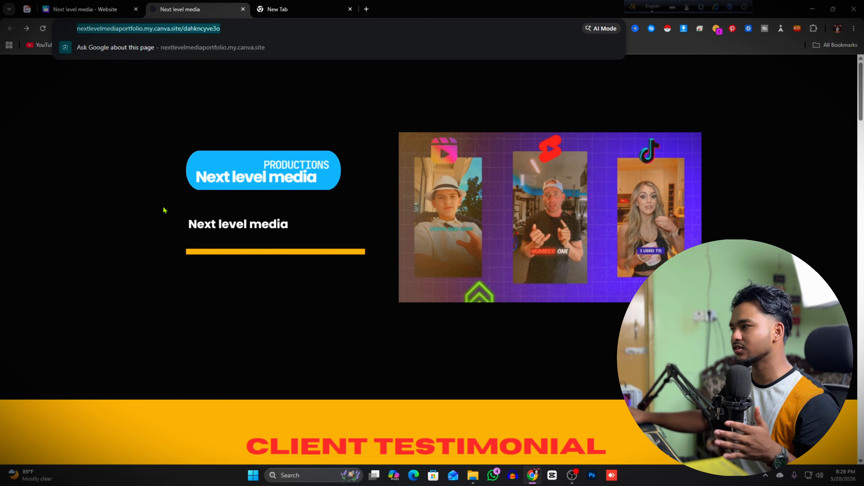
scroll(121, 202, "down", 5)
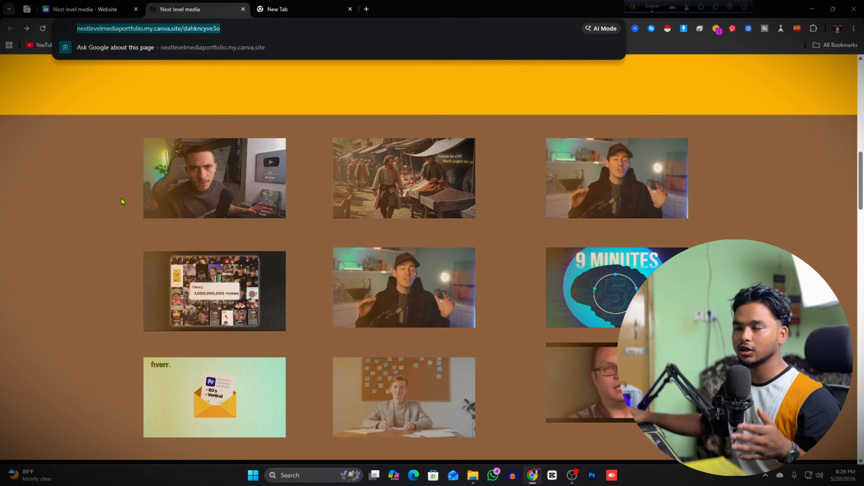
key("Return")
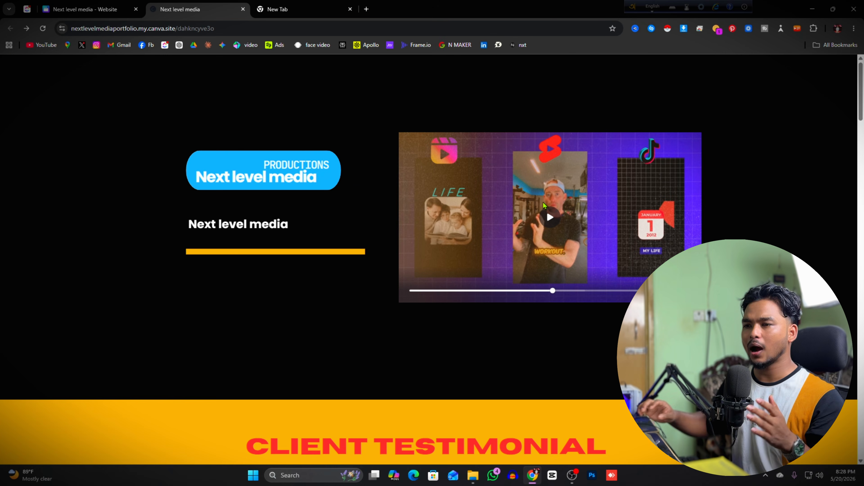